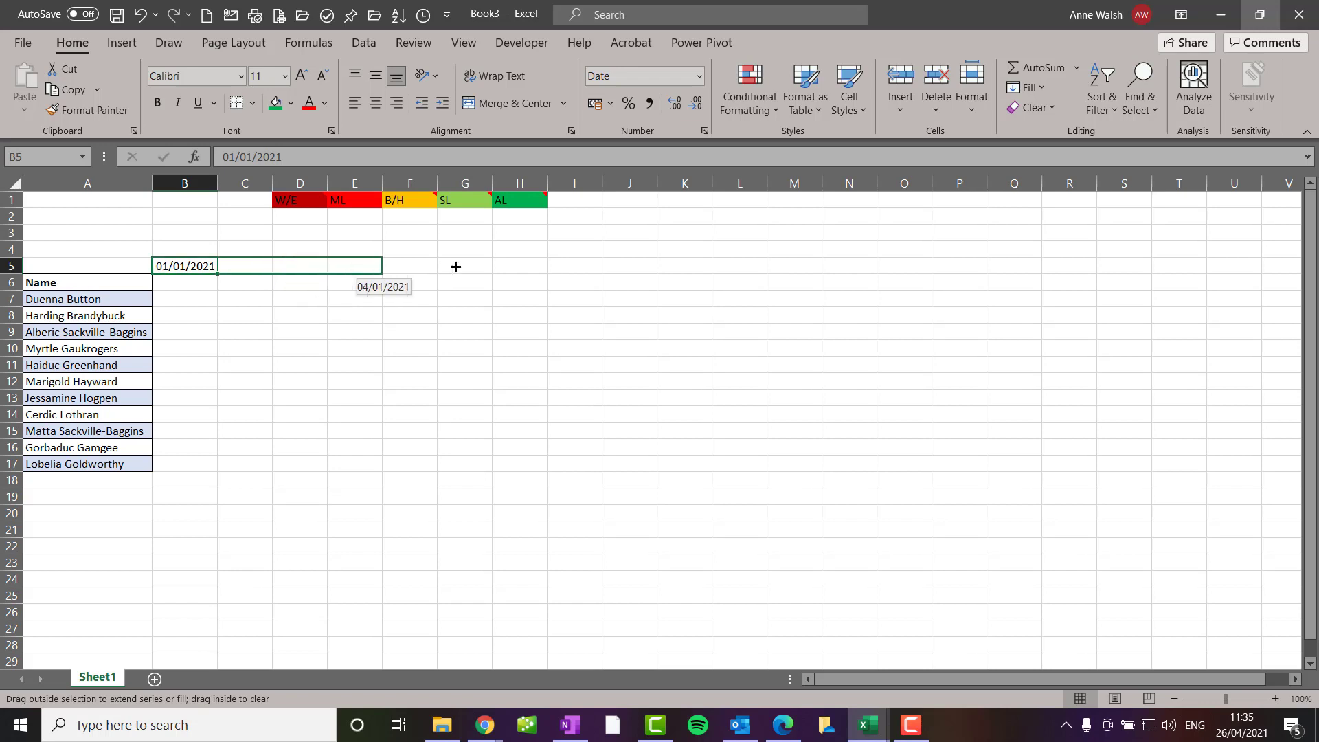
Extend the date series starting in B5 across row 5 to NC5 and autofit the widths of the date columns.
drag(455, 267, 1314, 262)
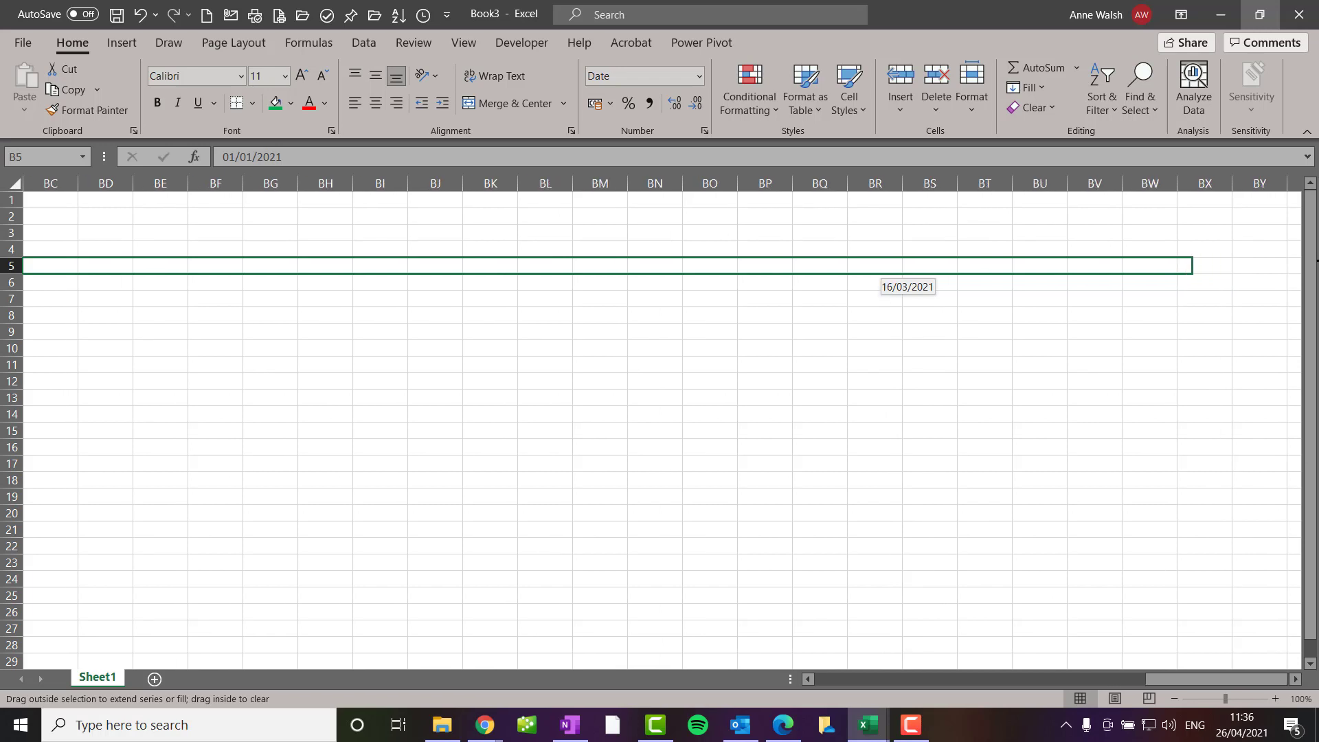
drag(1316, 267, 1200, 279)
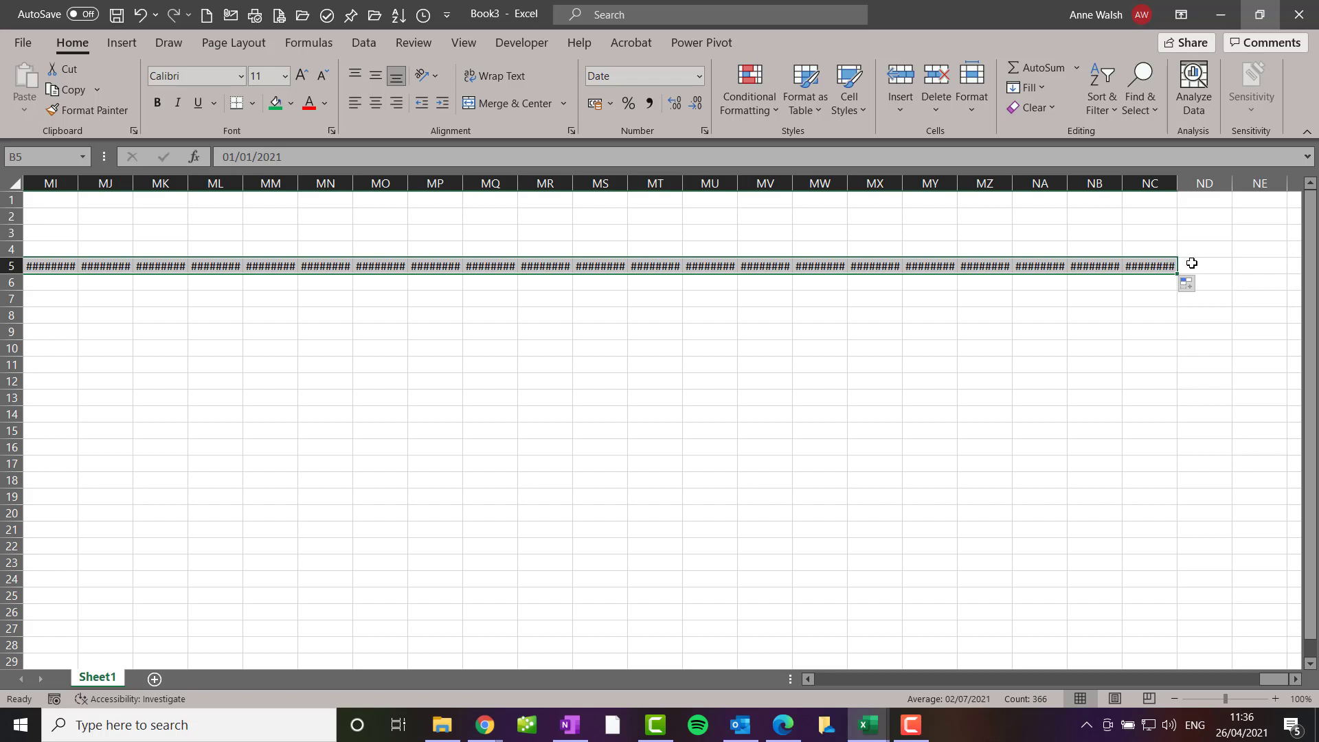
click(974, 106)
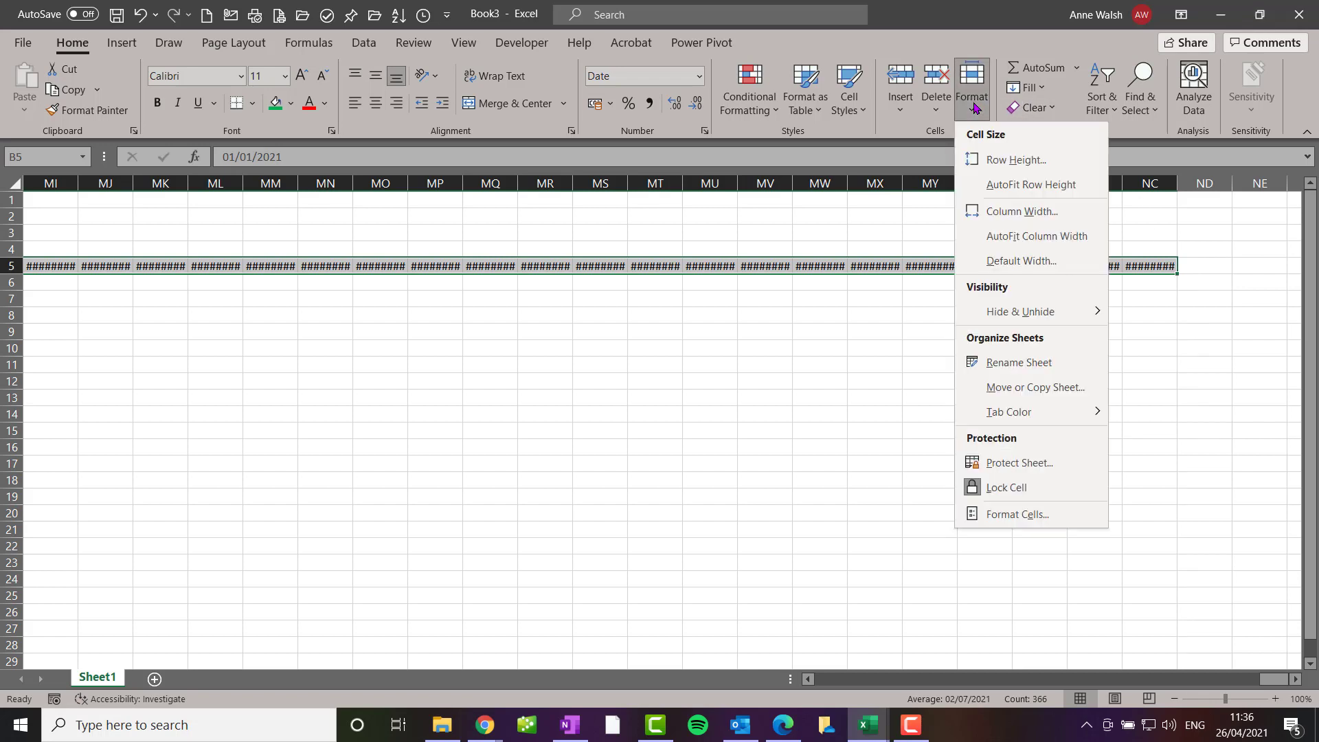
click(1001, 239)
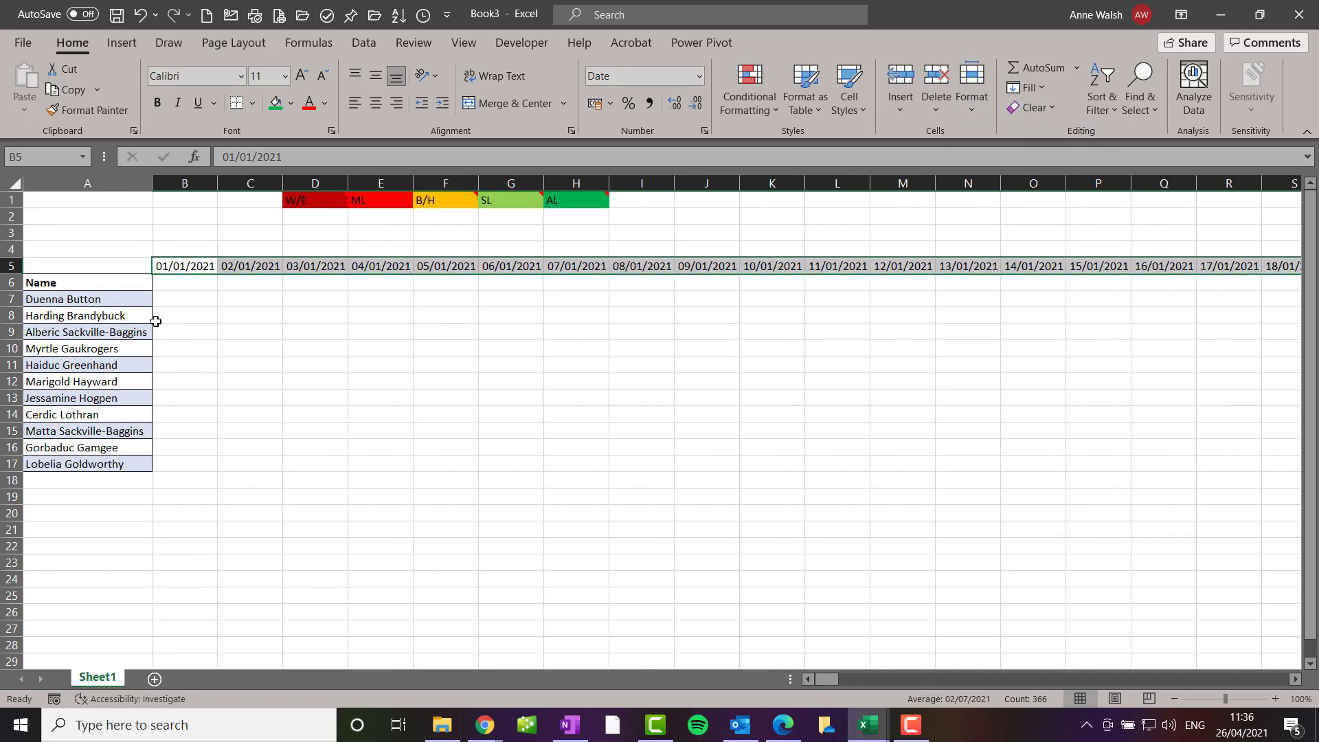
Enter the formula =TEXT(B5,"mmm") in B4 to give the abbreviated month of the date below.
click(182, 245)
text(=)
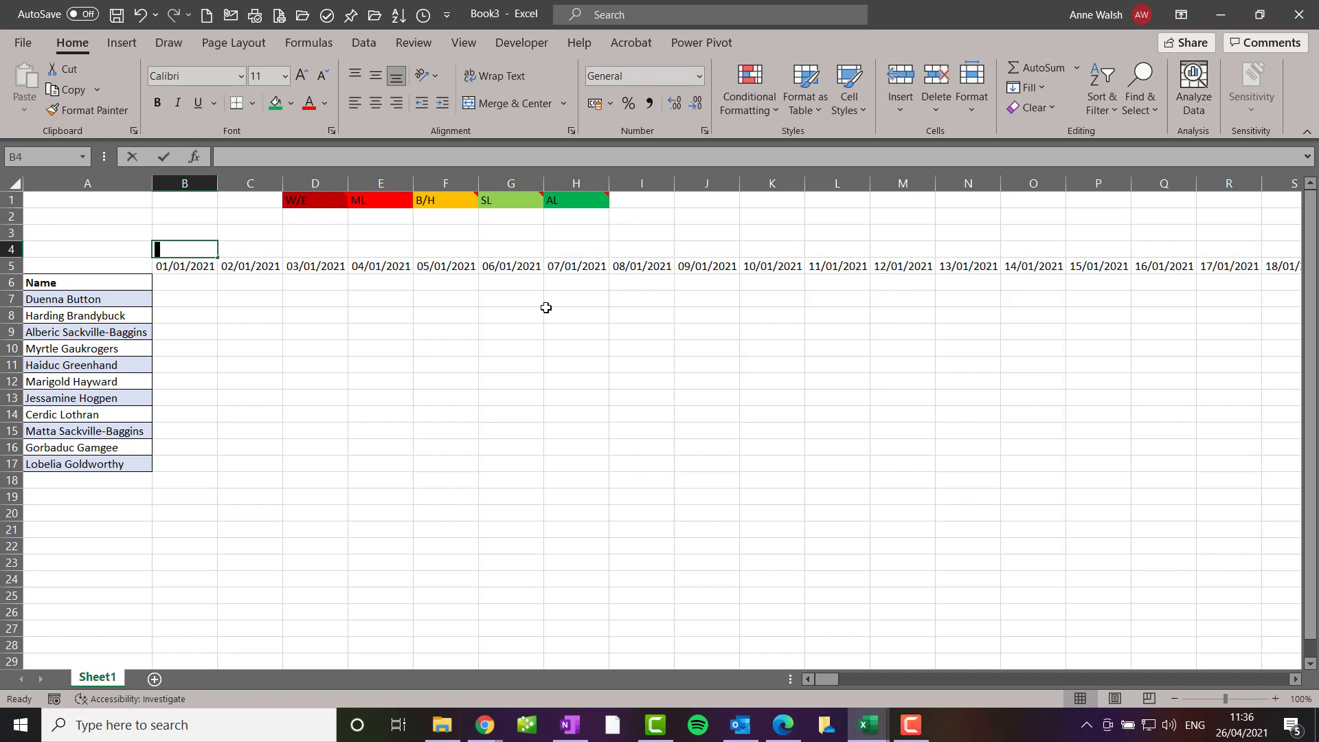
text(text)
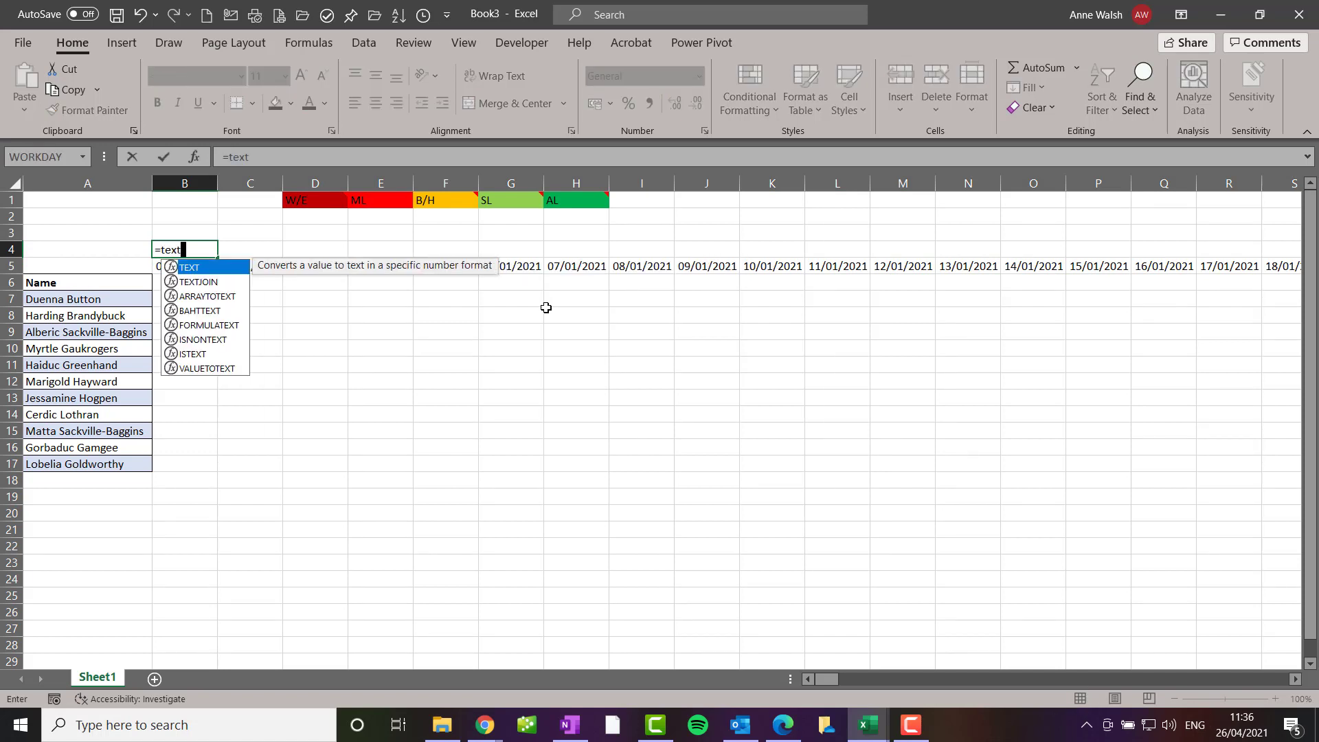
text(()
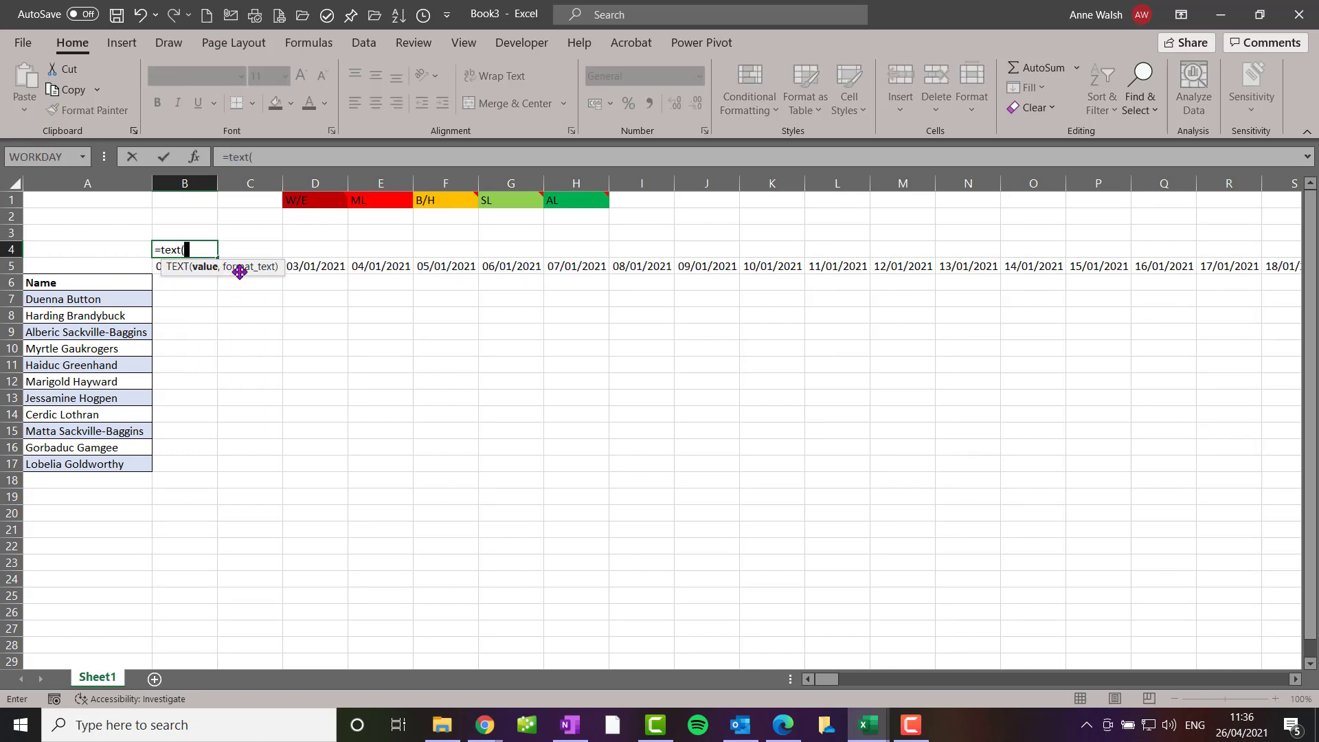
click(198, 266)
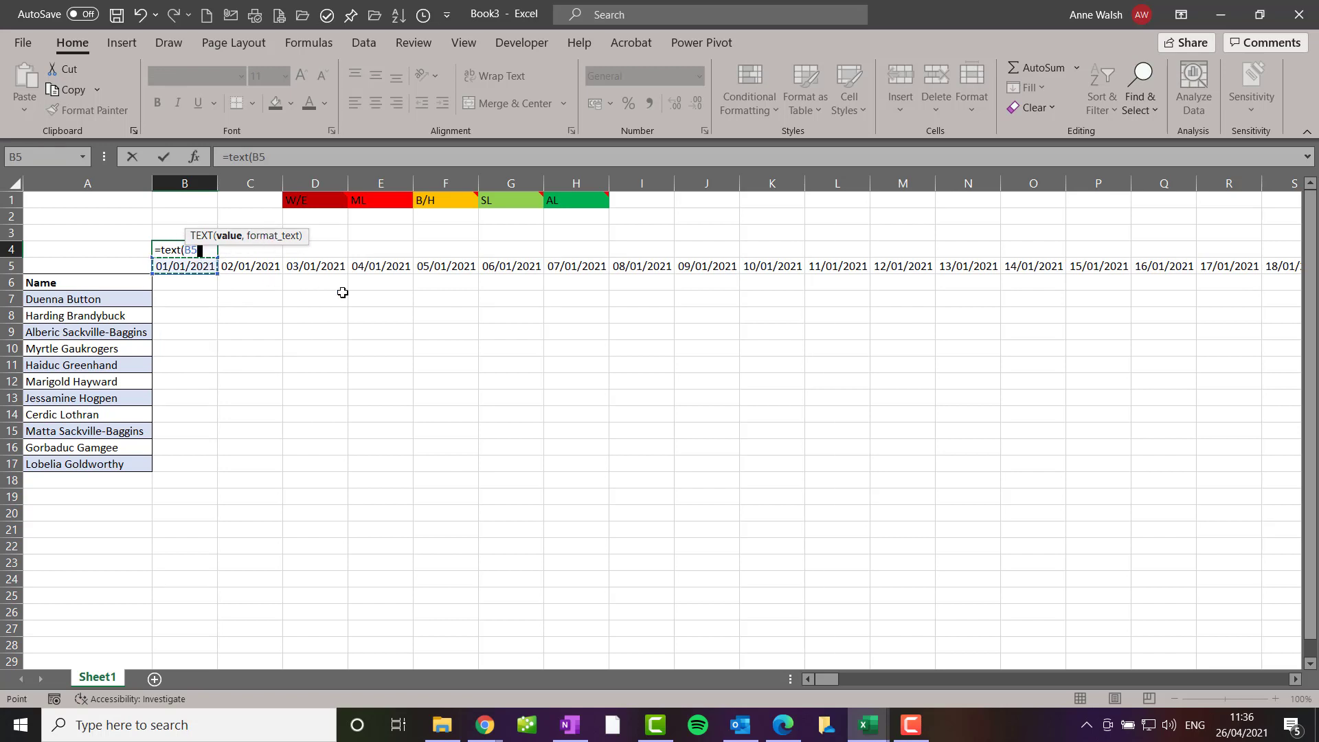
text(,)
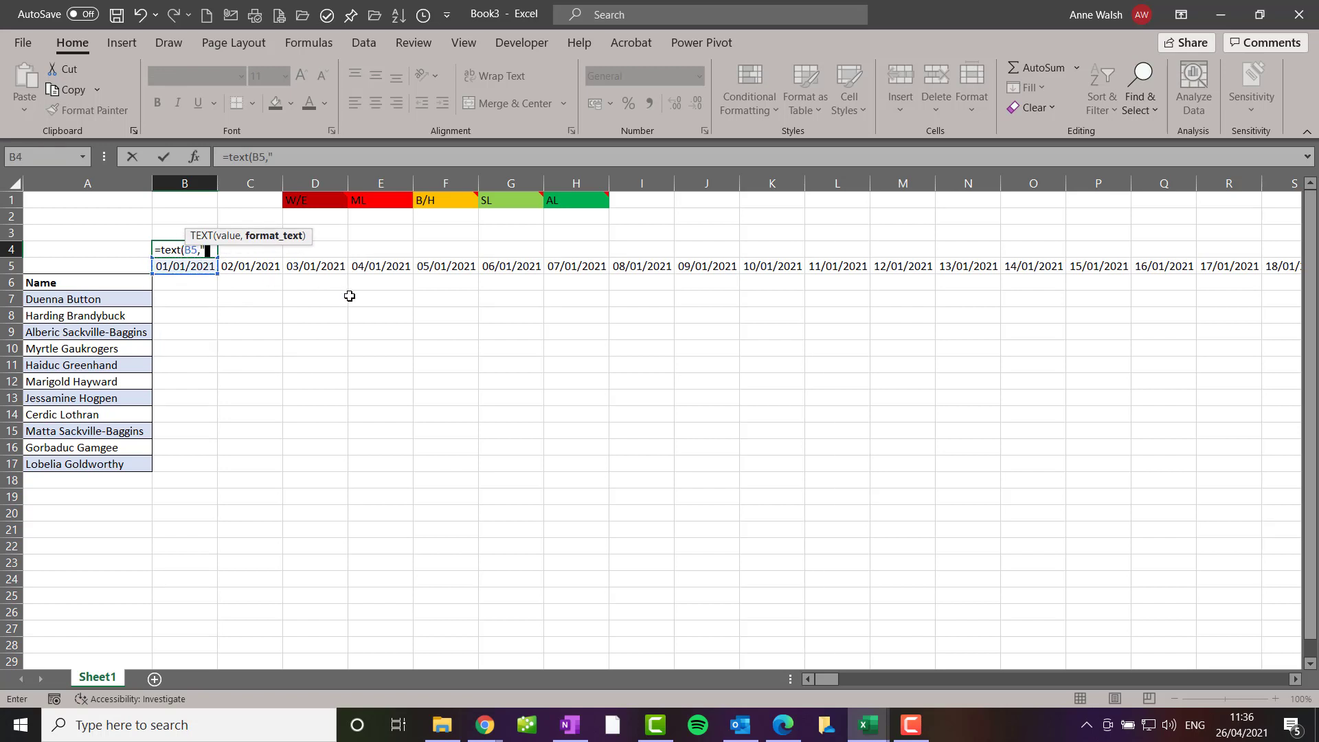
text("mm m))
key(Return)
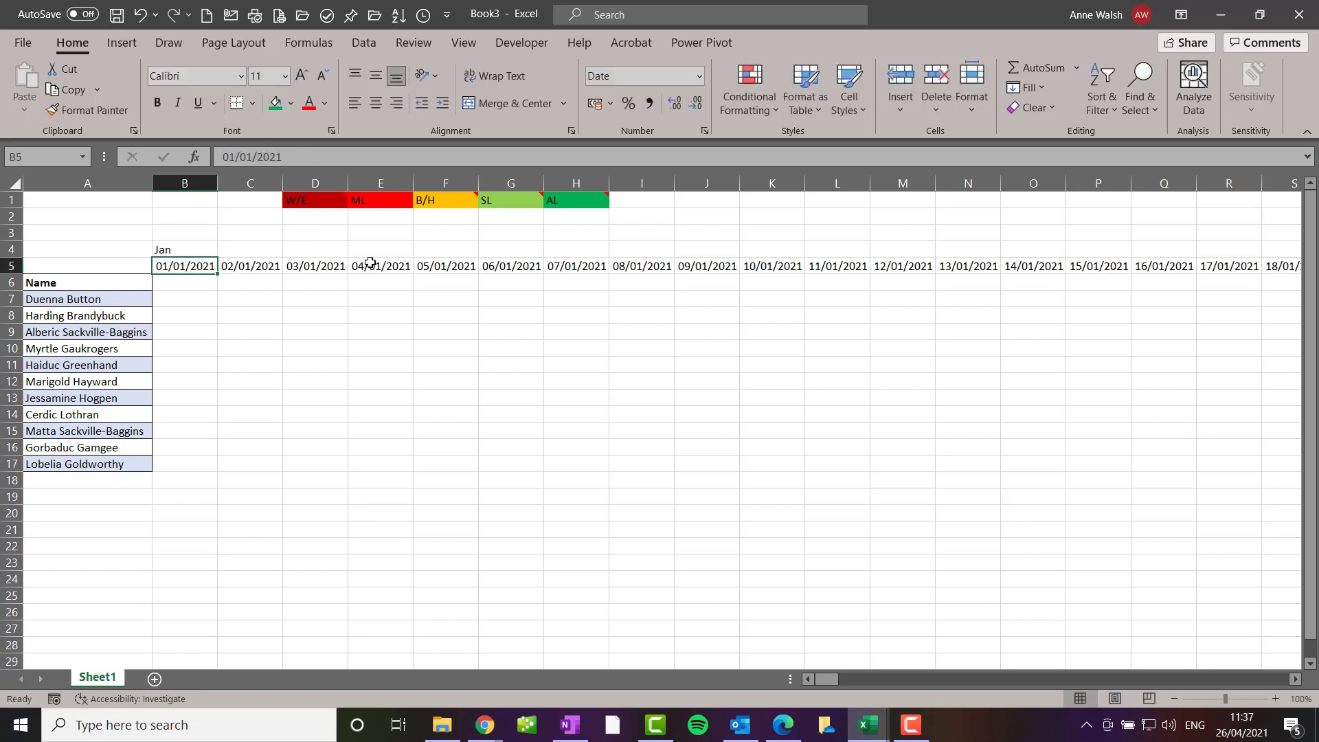
click(213, 248)
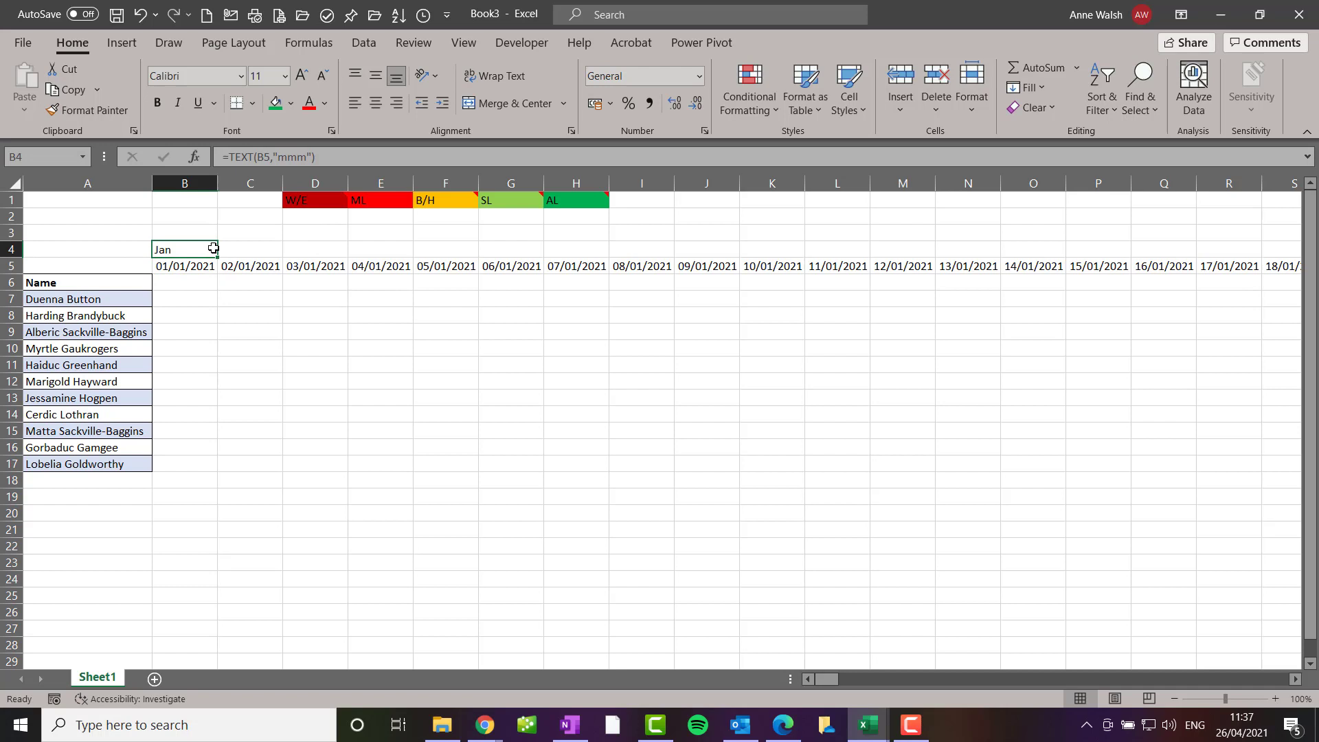
Enter the formula =TEXT(B5,"ddd") in B3 to give the abbreviated weekday of the date in B5.
click(180, 228)
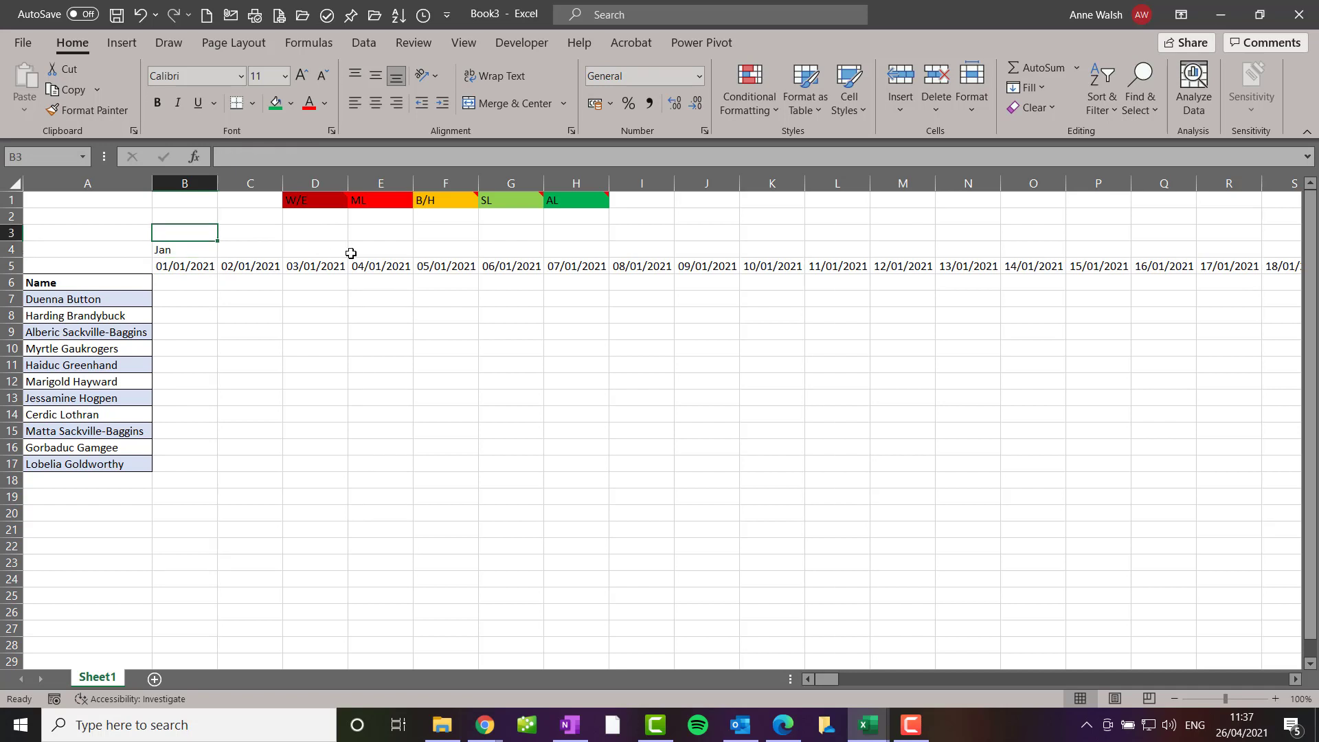
text(=text)
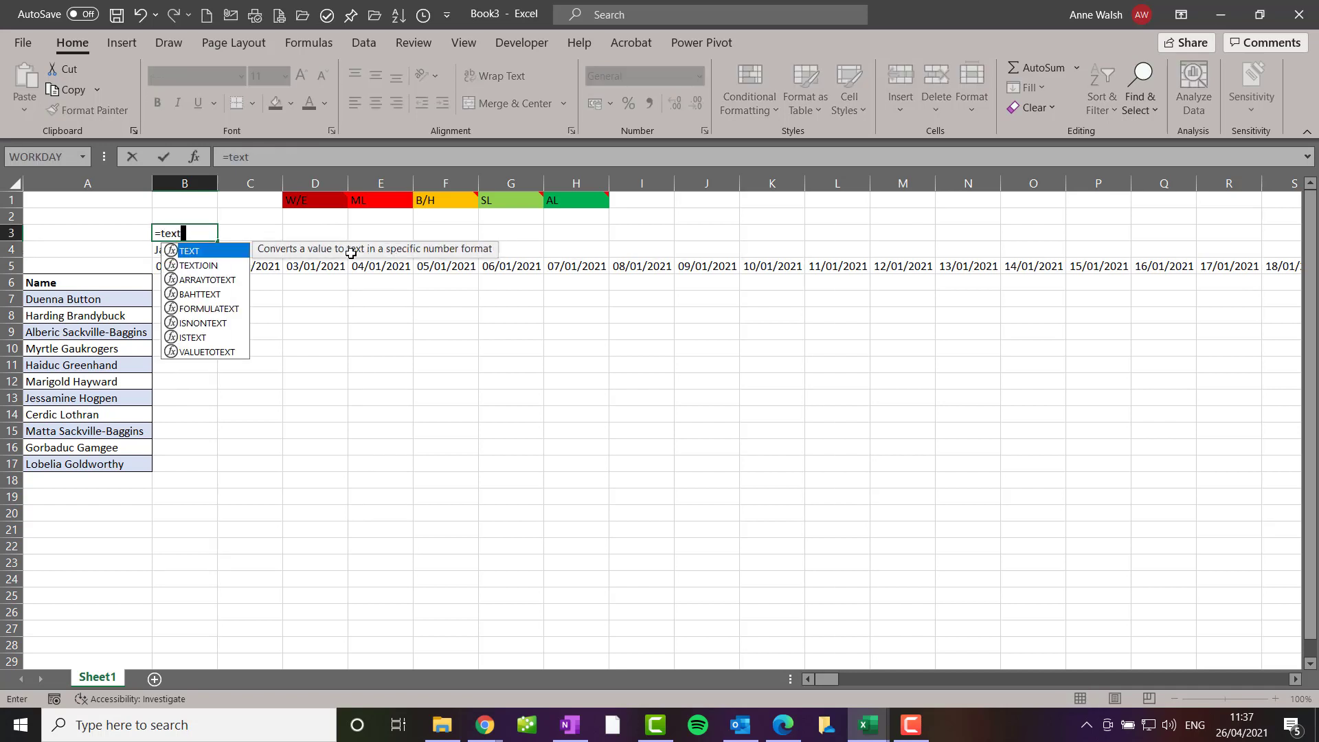
double_click(207, 251)
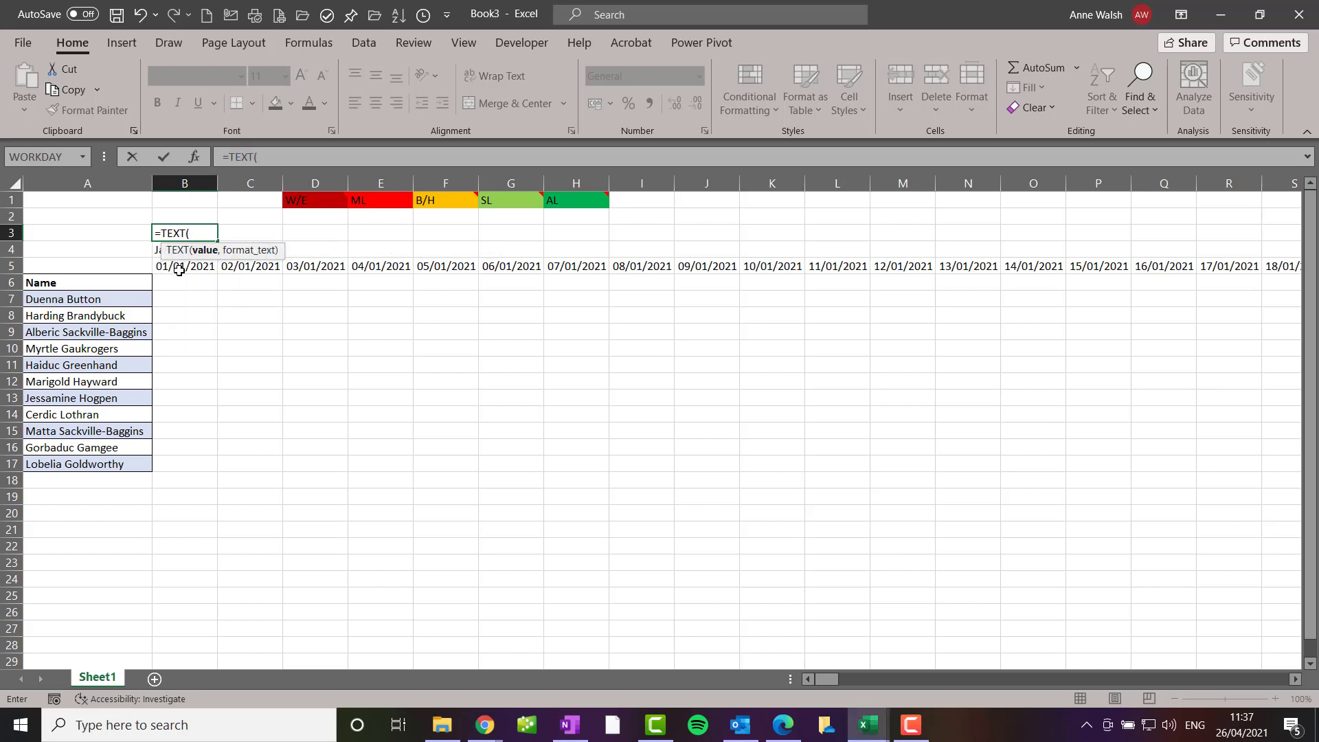
click(179, 267)
text(, )
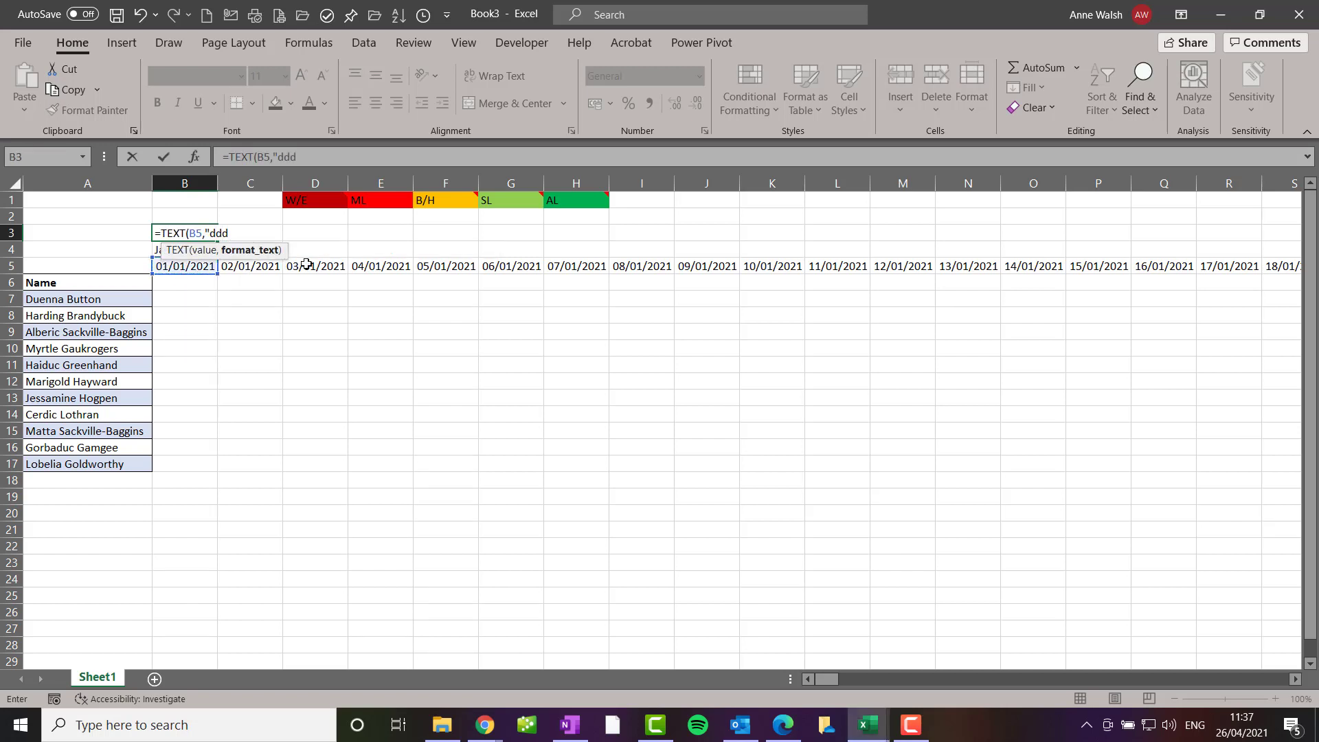
text("ddd")
key(Return)
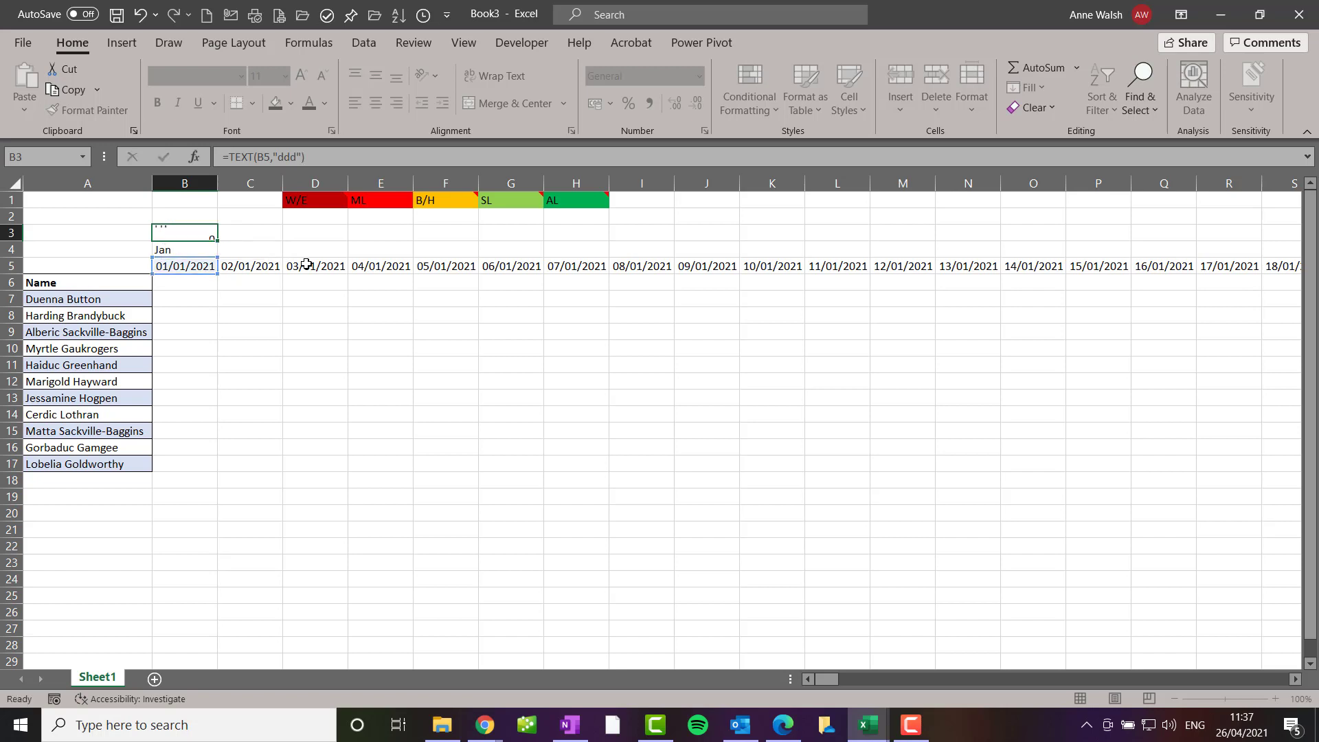
Copy the weekday and month formulas in B3:B4 across to column NB, the 31/12/2021 date.
drag(198, 229, 1156, 247)
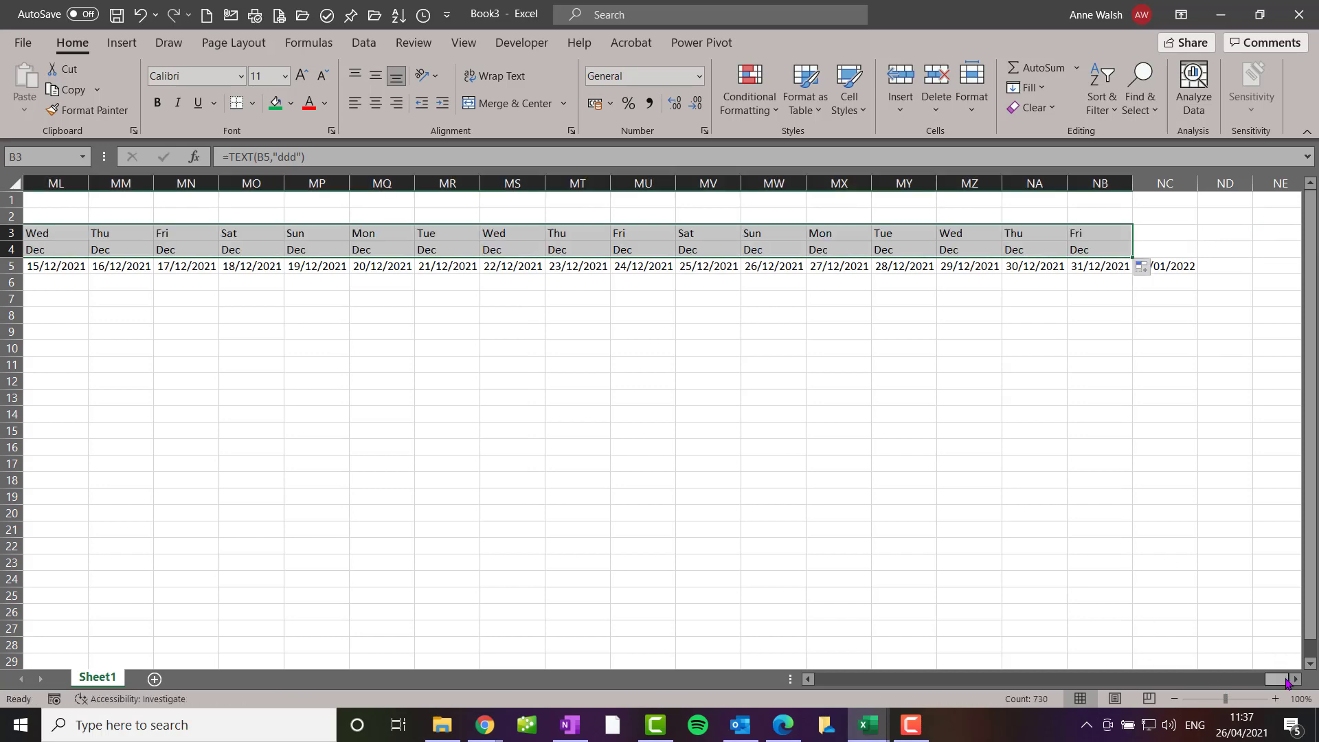
drag(1157, 684, 821, 681)
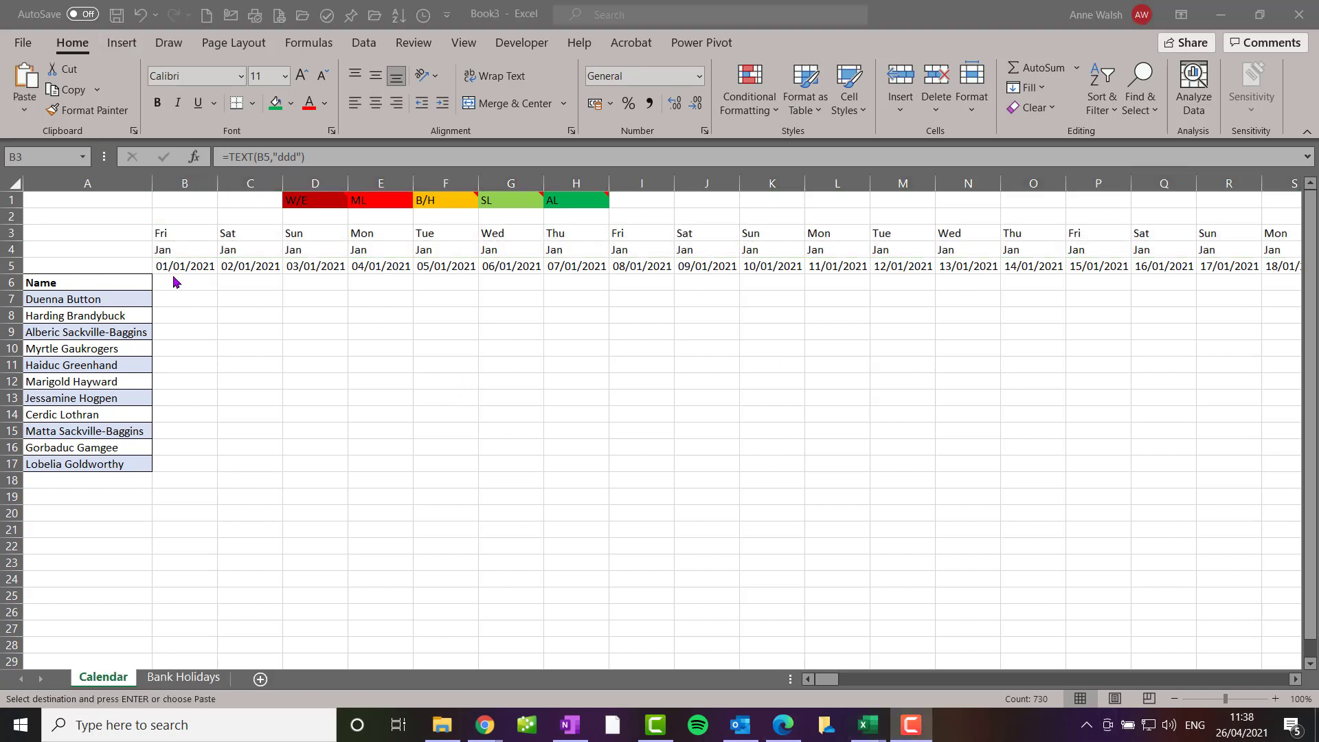
click(184, 284)
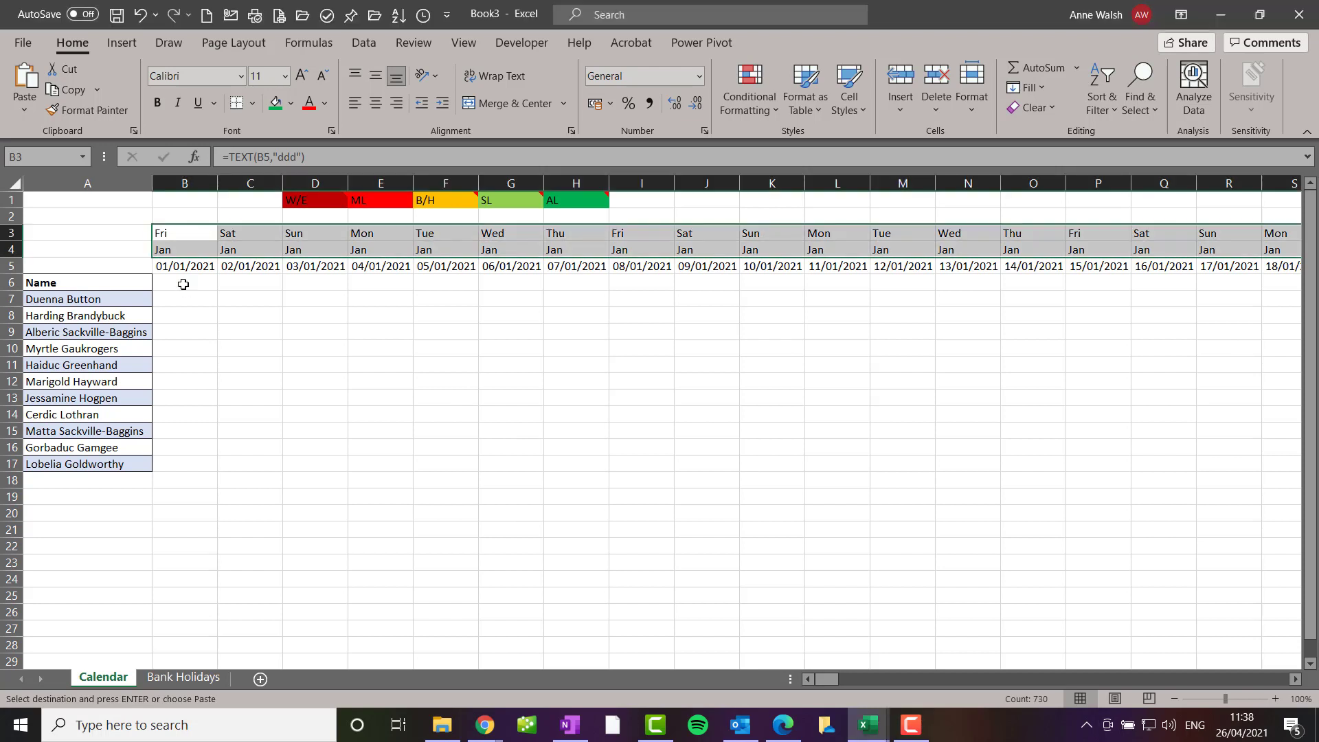
click(185, 284)
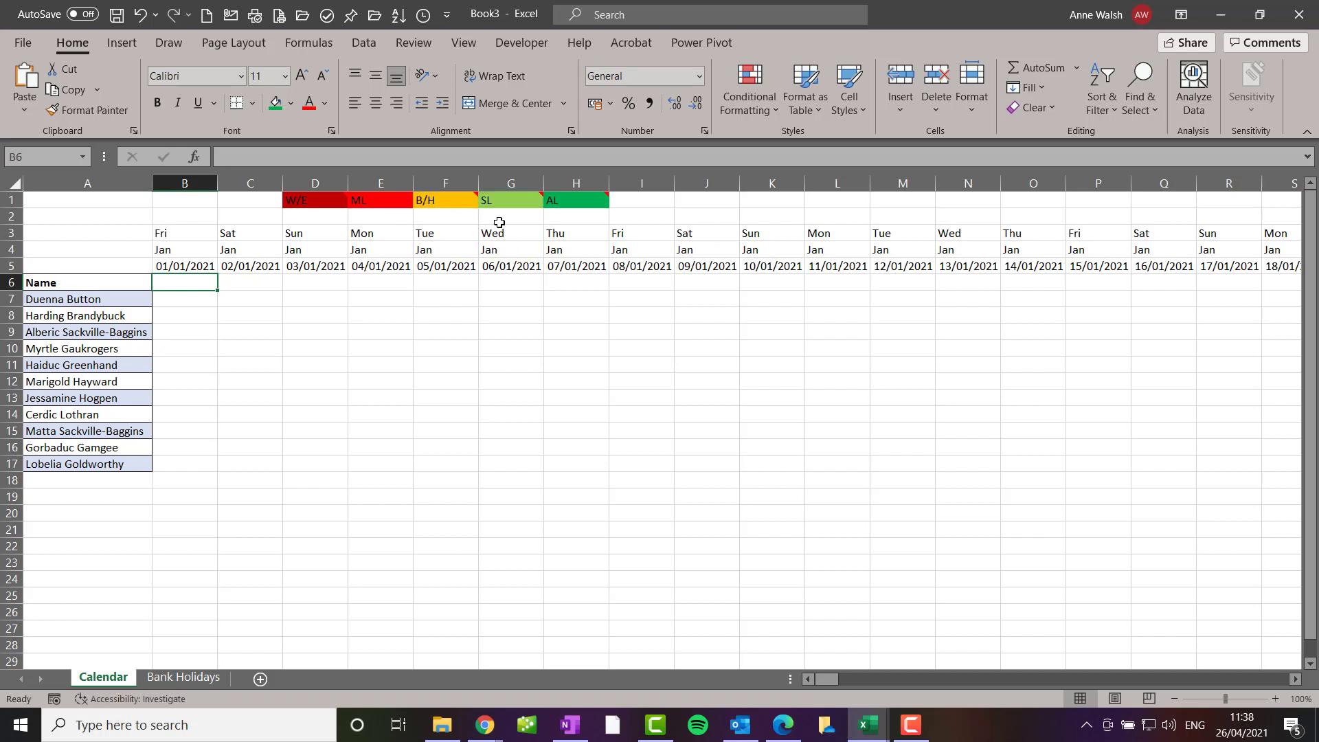
Start a conditional formatting rule for B3:NB17 that uses a formula to determine which cells to format.
mouse_move(512, 205)
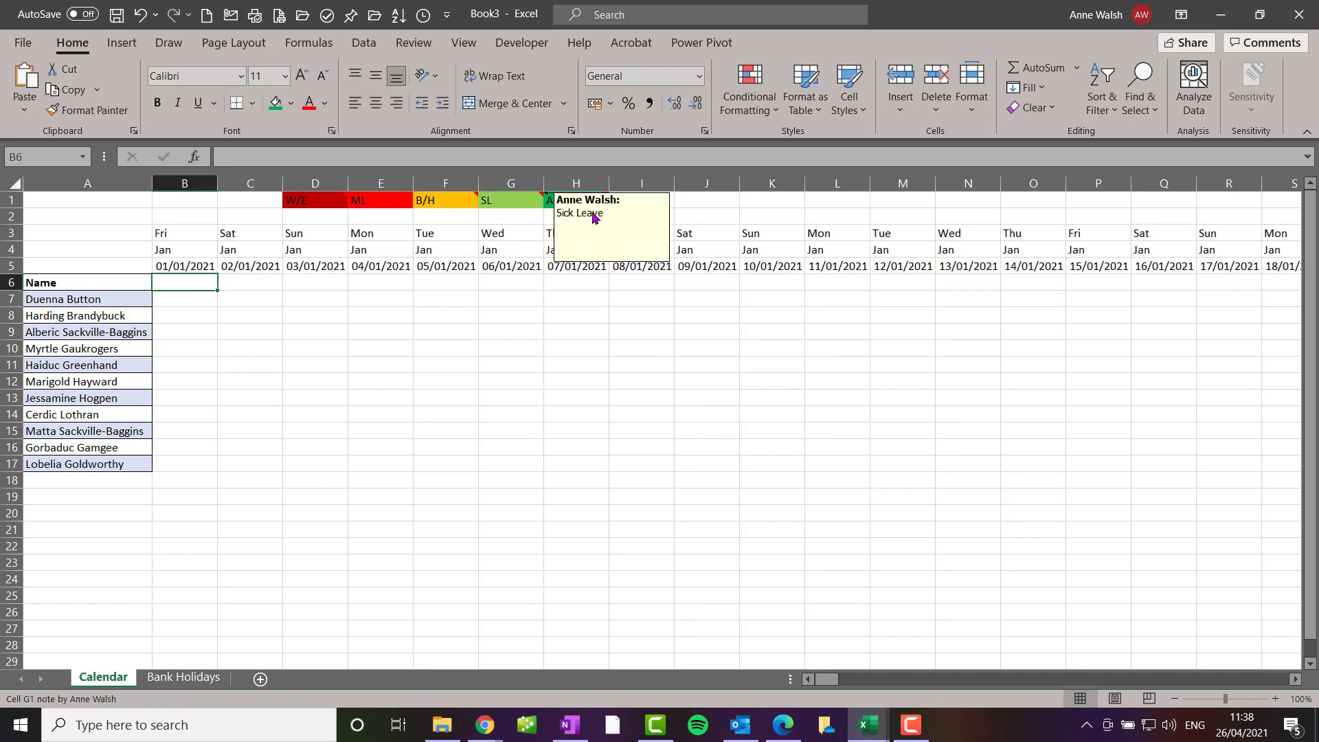
mouse_move(375, 204)
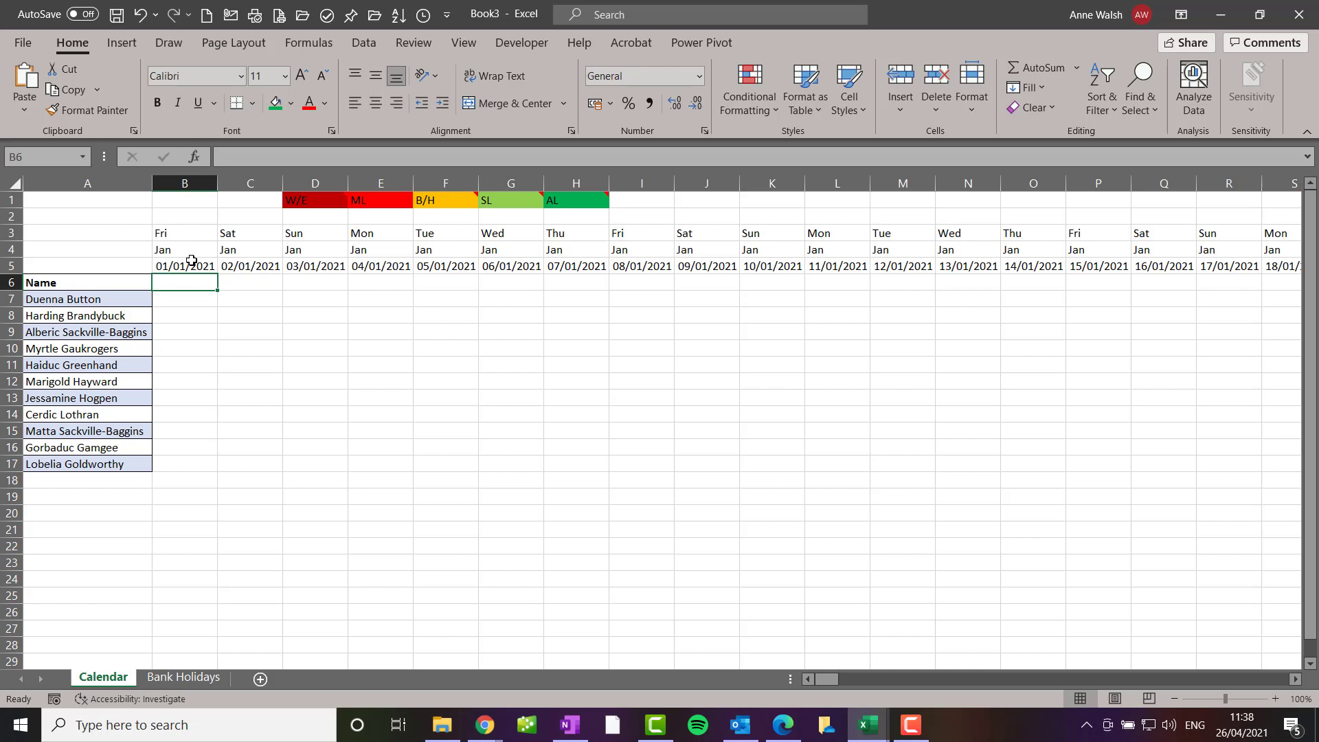
drag(191, 233, 187, 464)
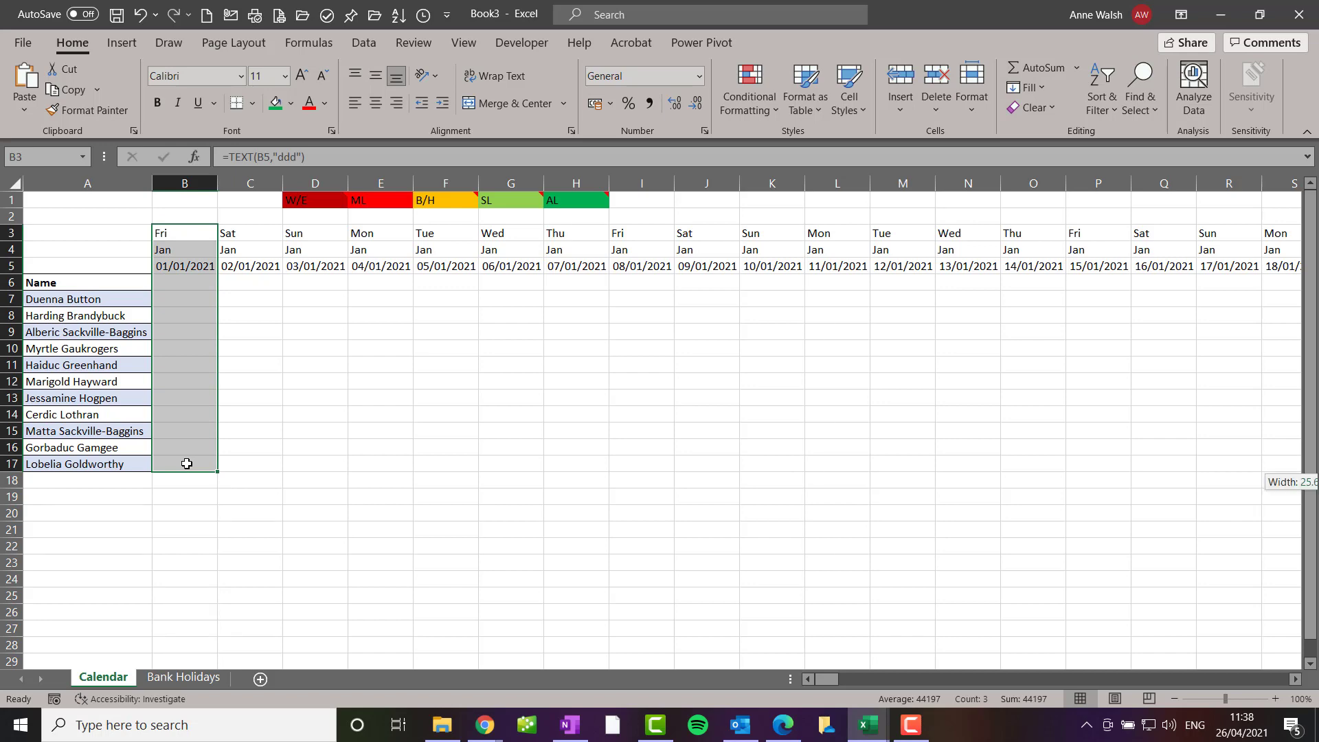
key(ctrl+shift+Right)
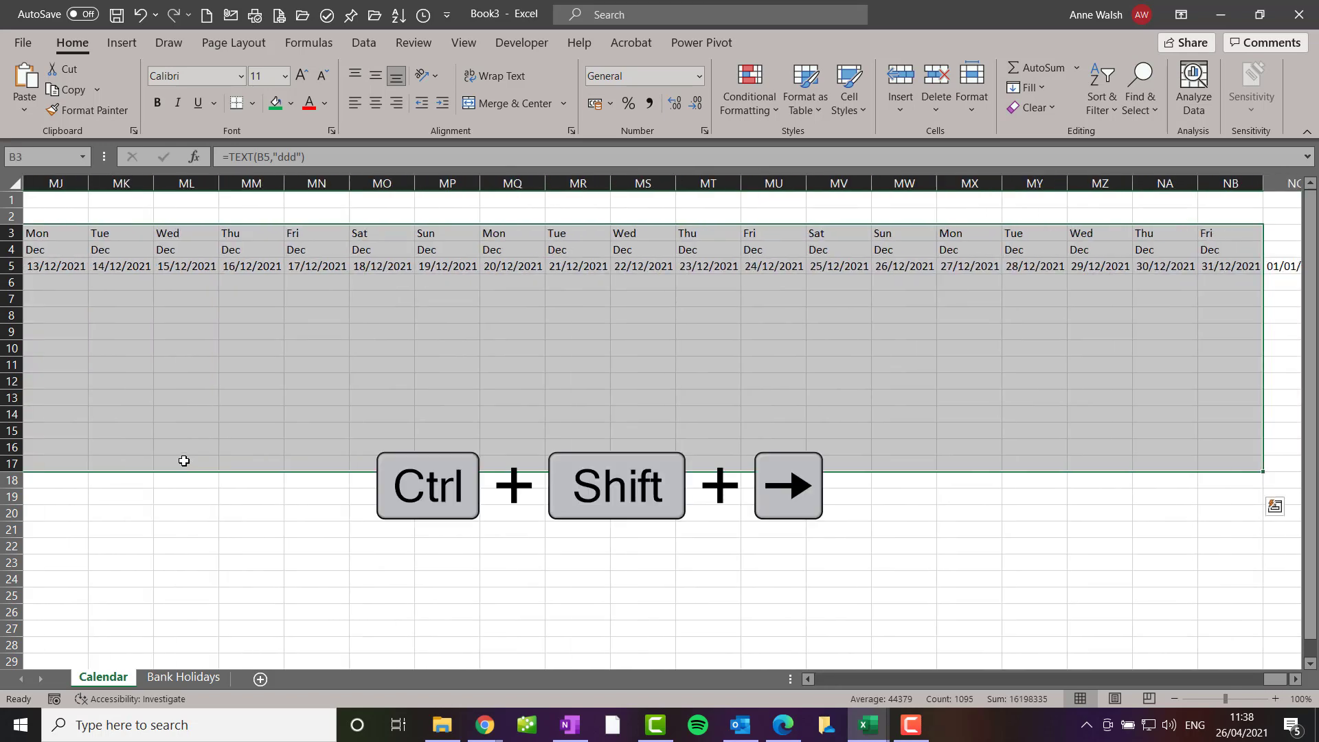
click(752, 114)
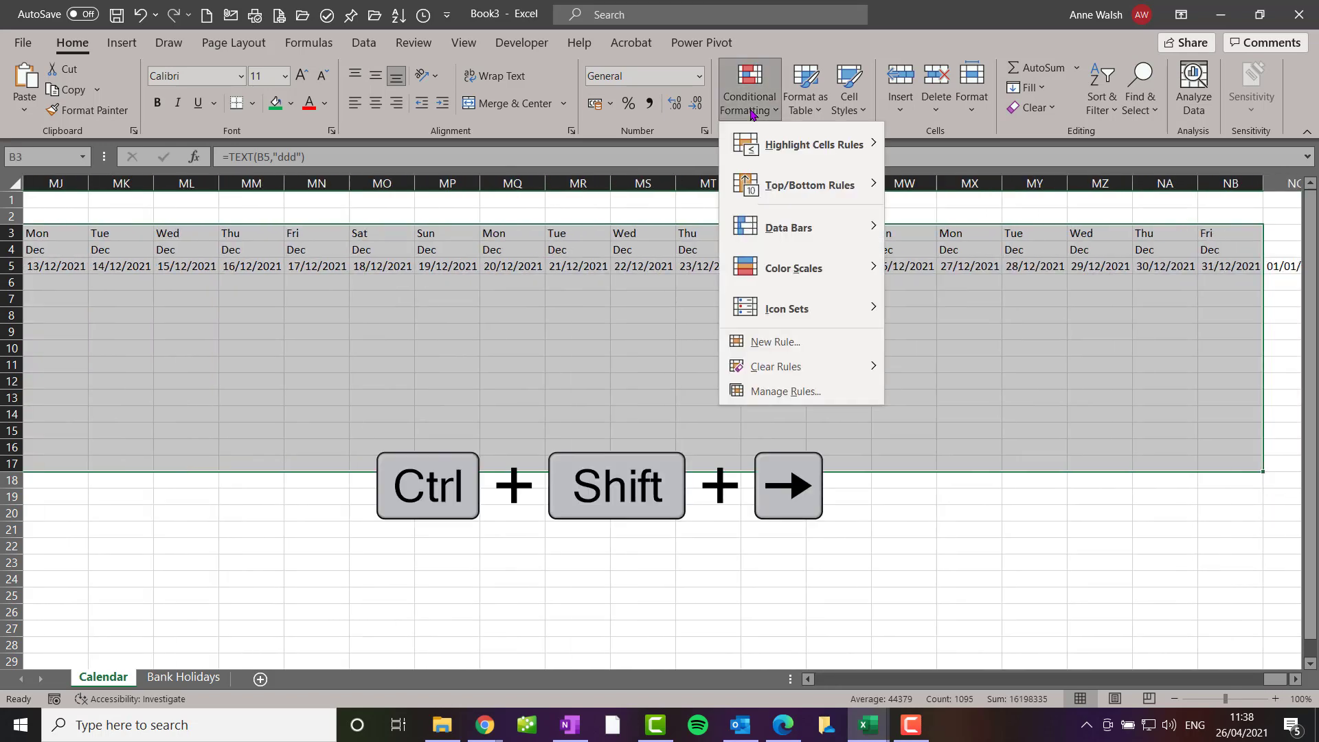
click(781, 341)
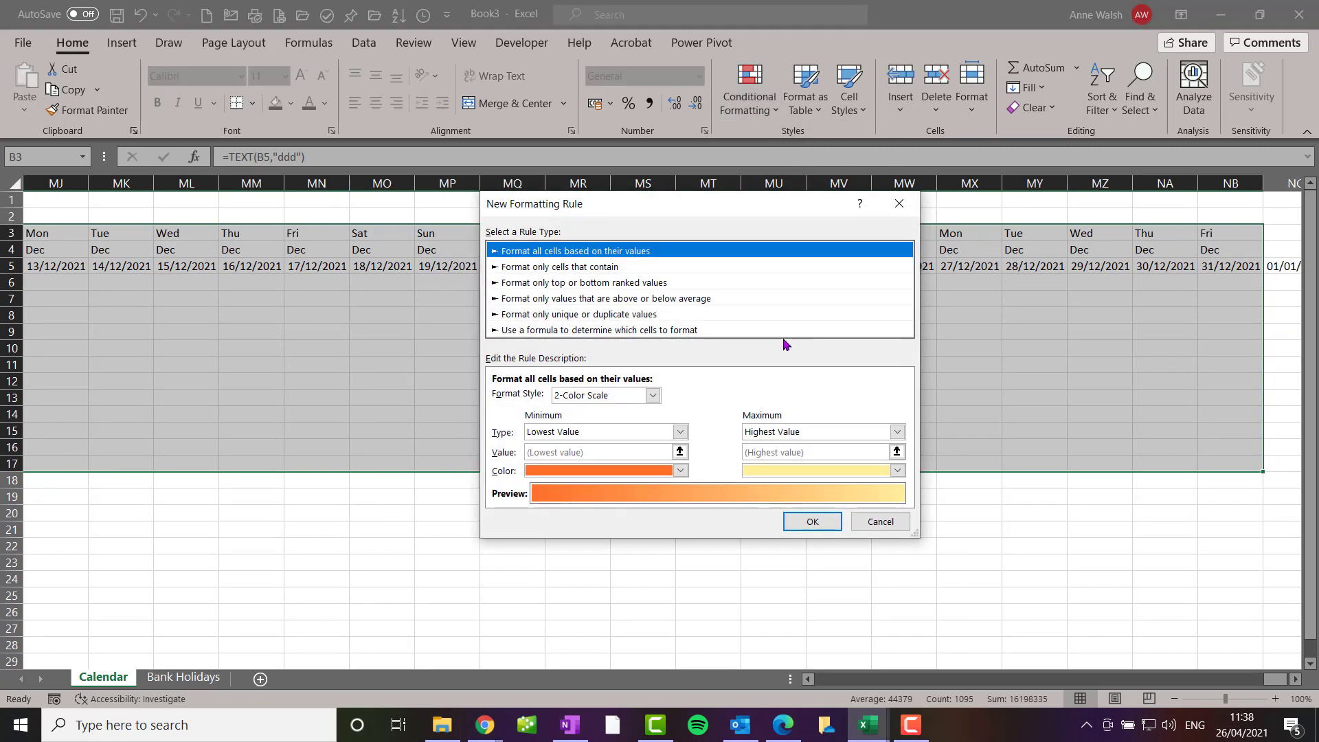
click(654, 330)
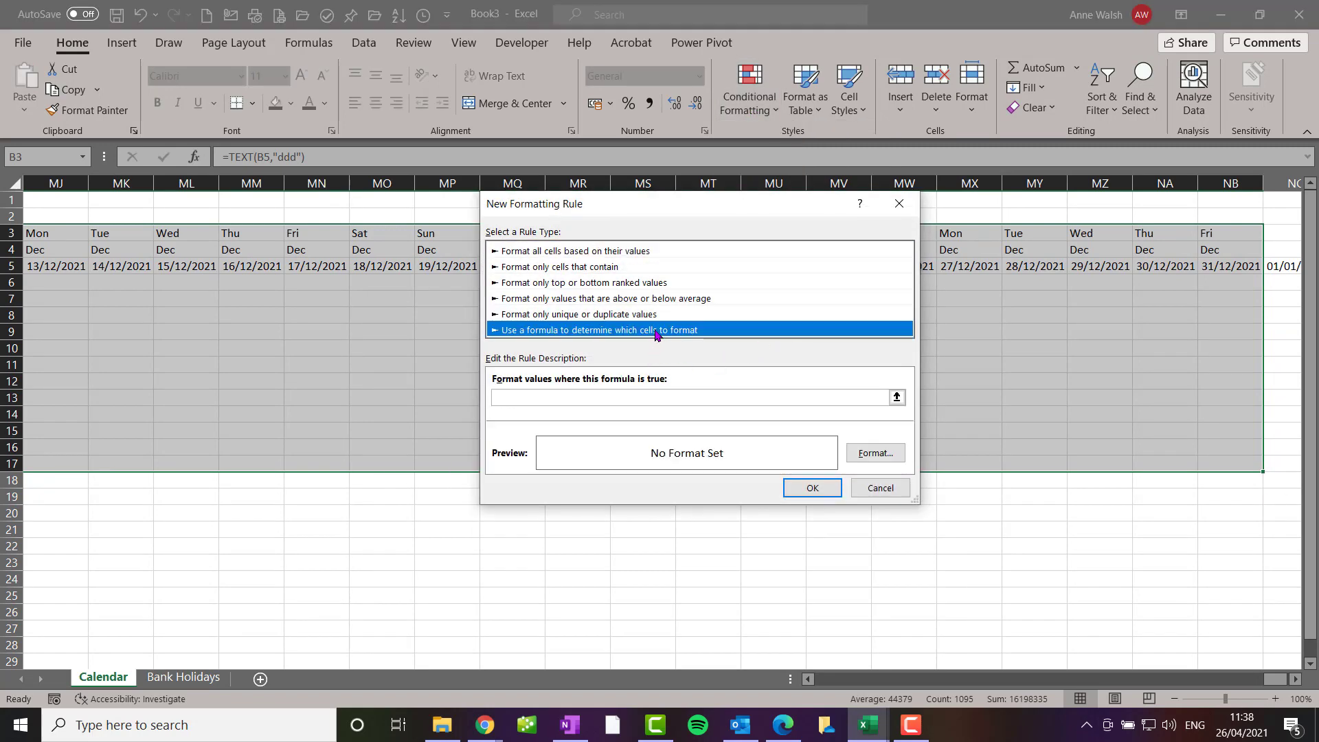
Enter an OR formula for the rule that tests B$3 for either weekend day, "Sat" or "Sun", keeping only the row absolute.
click(638, 394)
text(=or()
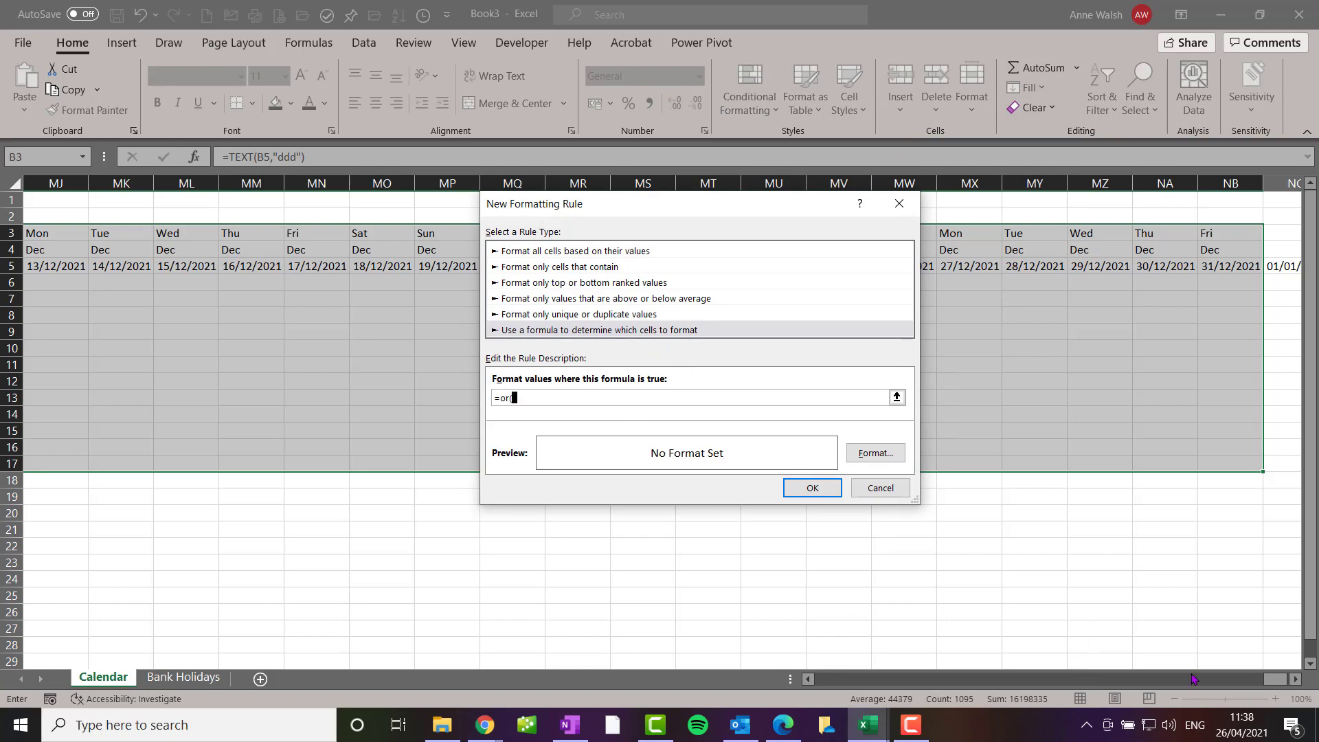
drag(1272, 679, 826, 682)
text(r()
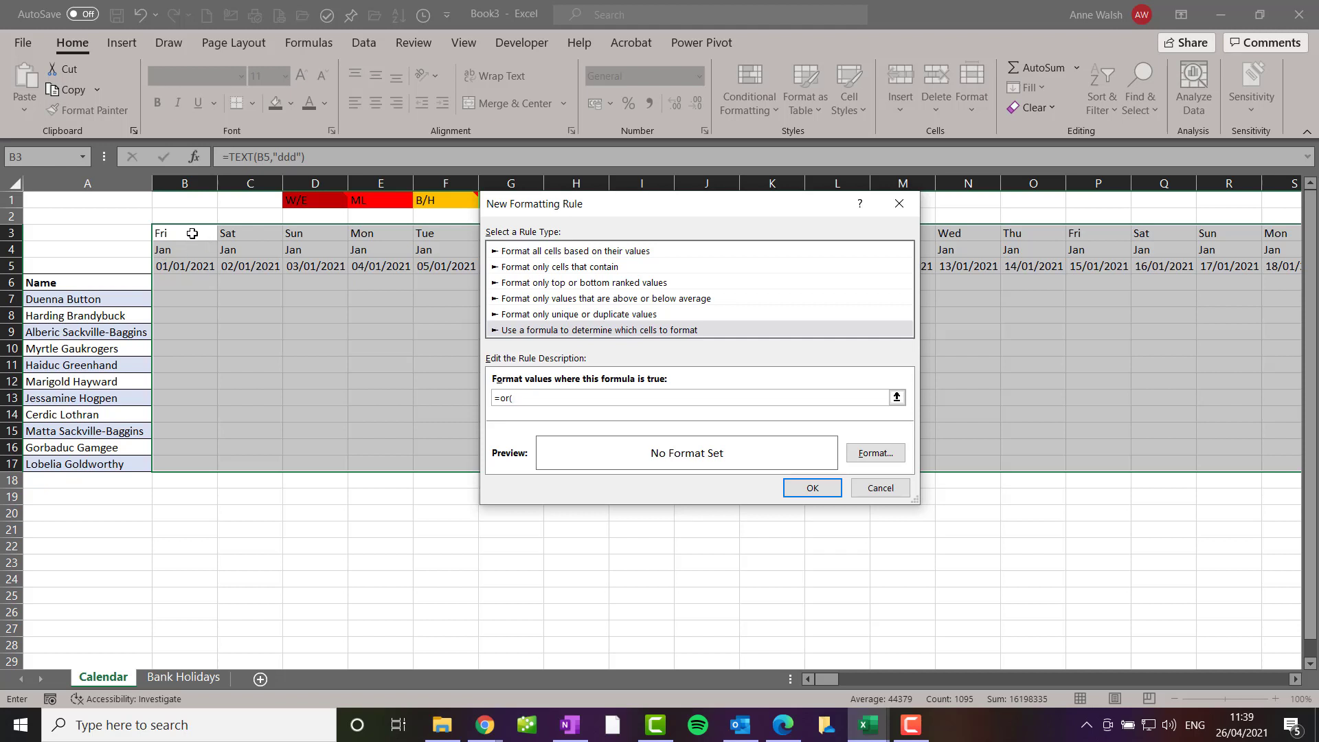
click(196, 233)
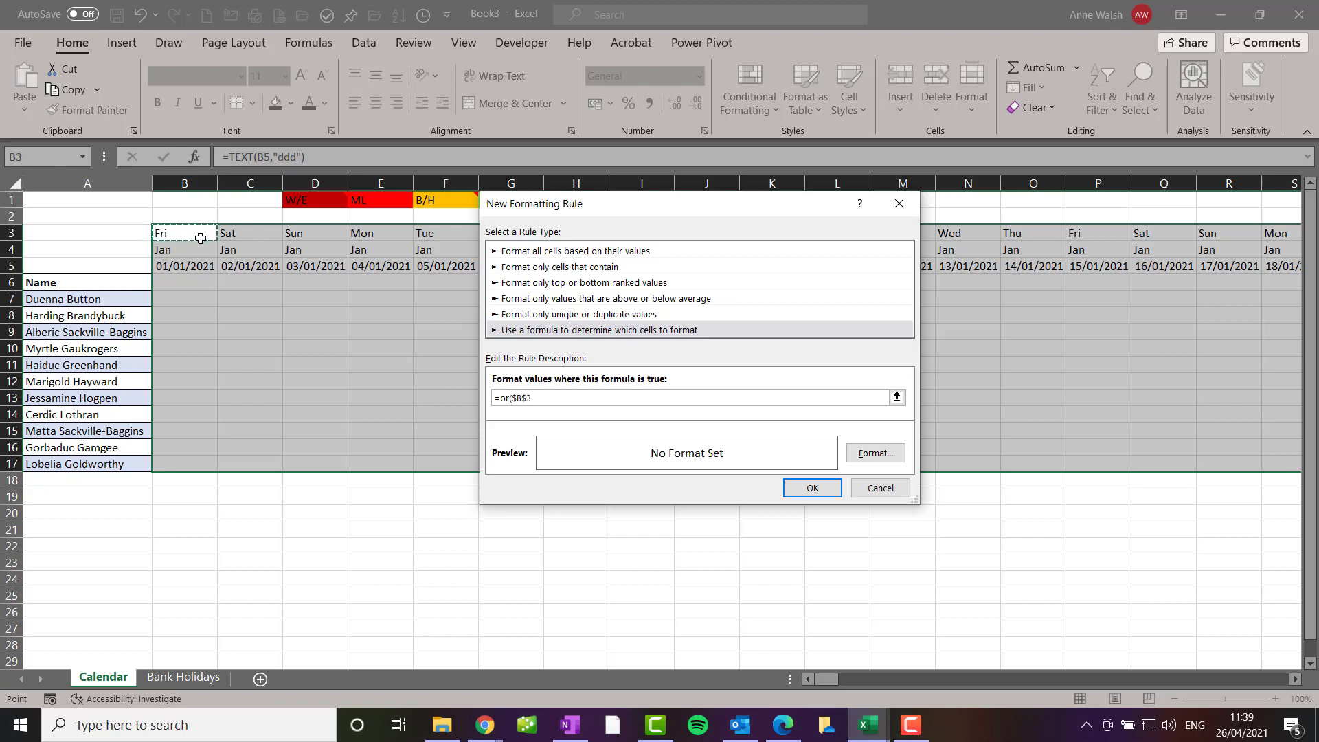
key(F4)
key(F4)
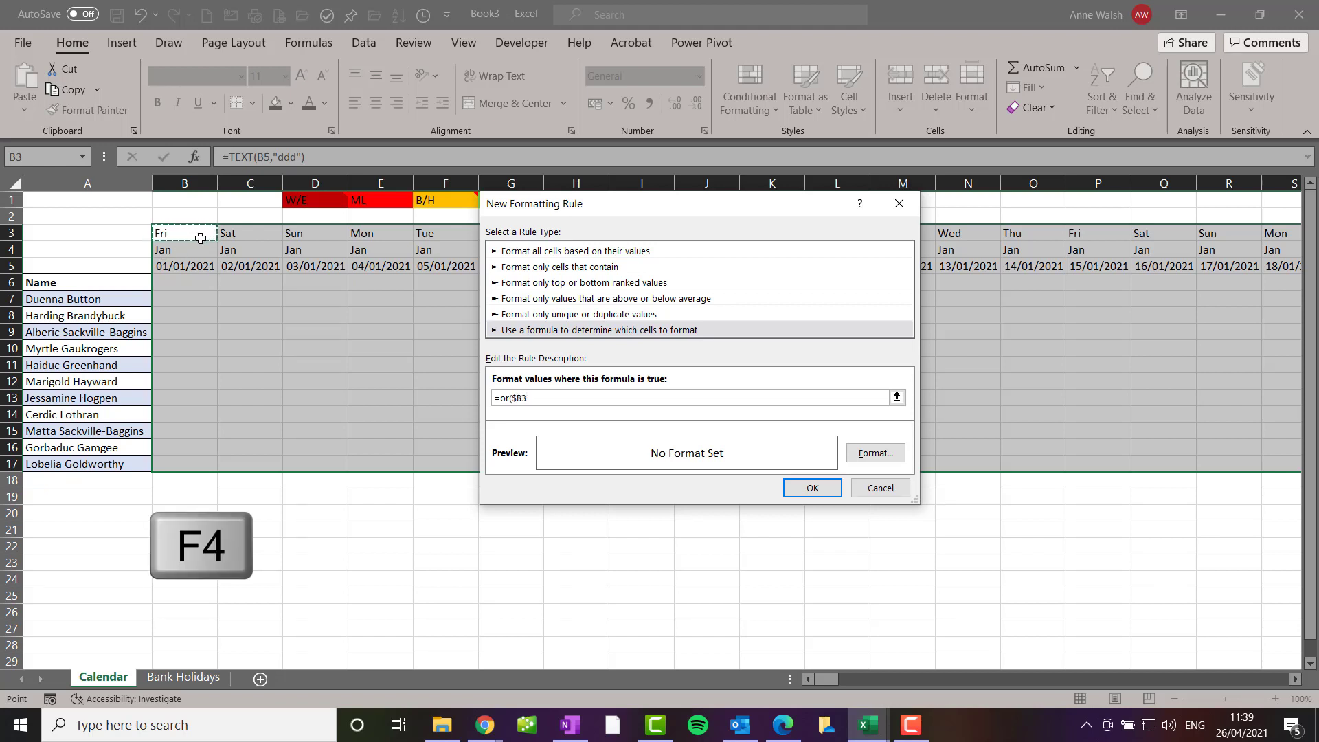
key(F4)
key(F4)
key(F4)
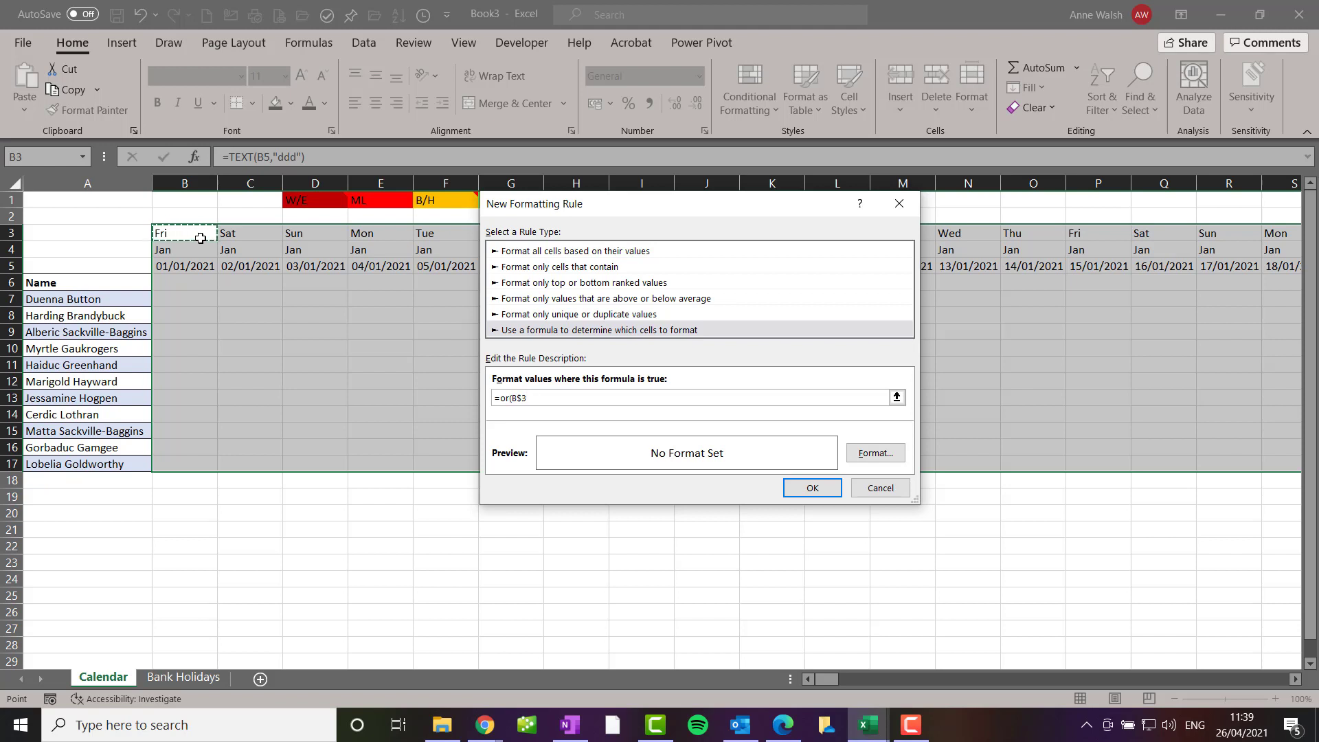
text(="Sat",)
click(198, 236)
key(F4)
text(="Sat", B$3="Du)
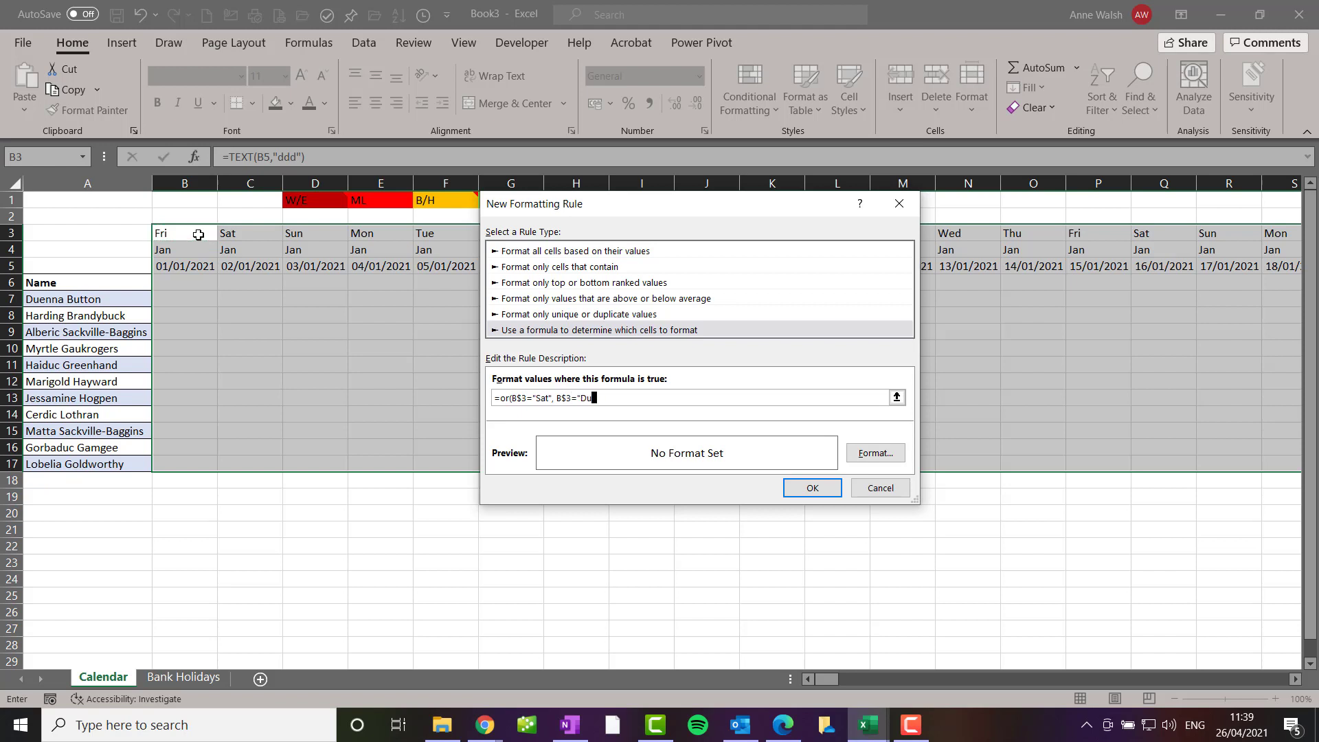
key(BackSpace)
key(BackSpace)
Give the weekend rule a dark red fill and apply it to the calendar range.
click(869, 453)
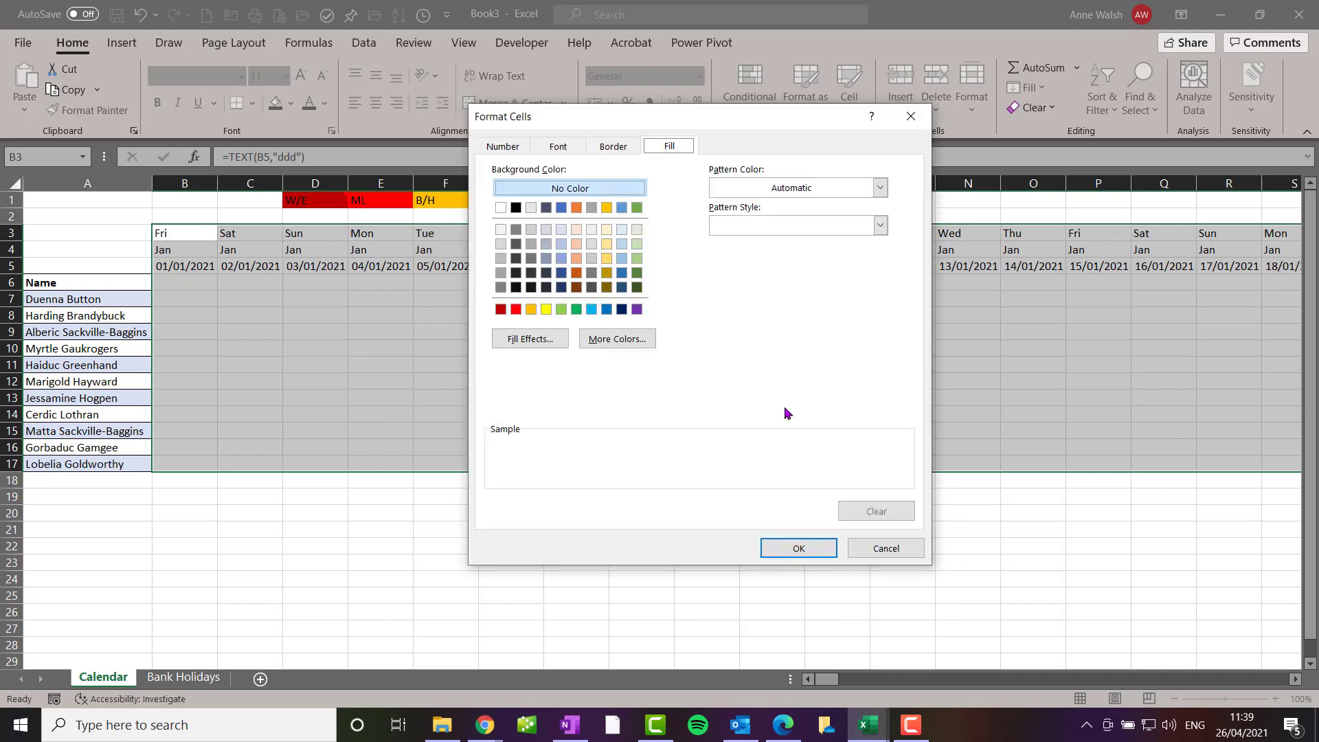
click(501, 310)
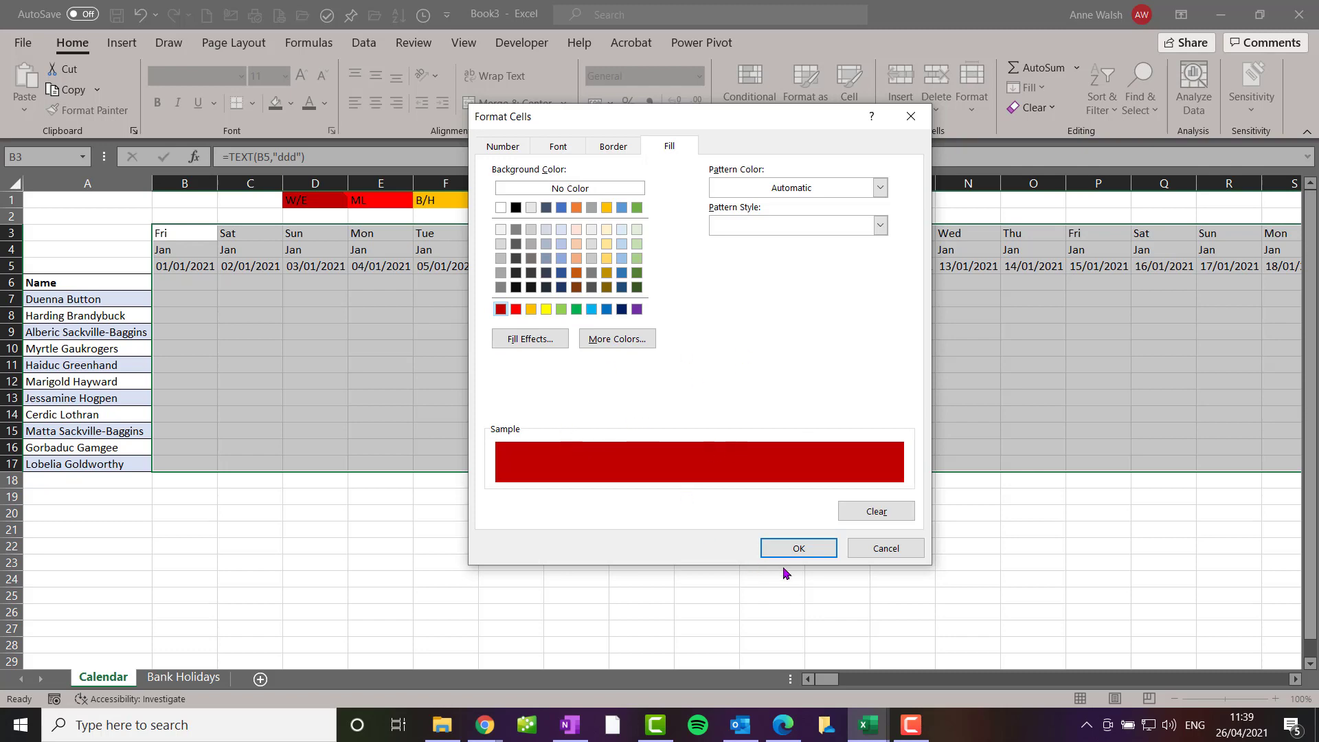
click(795, 548)
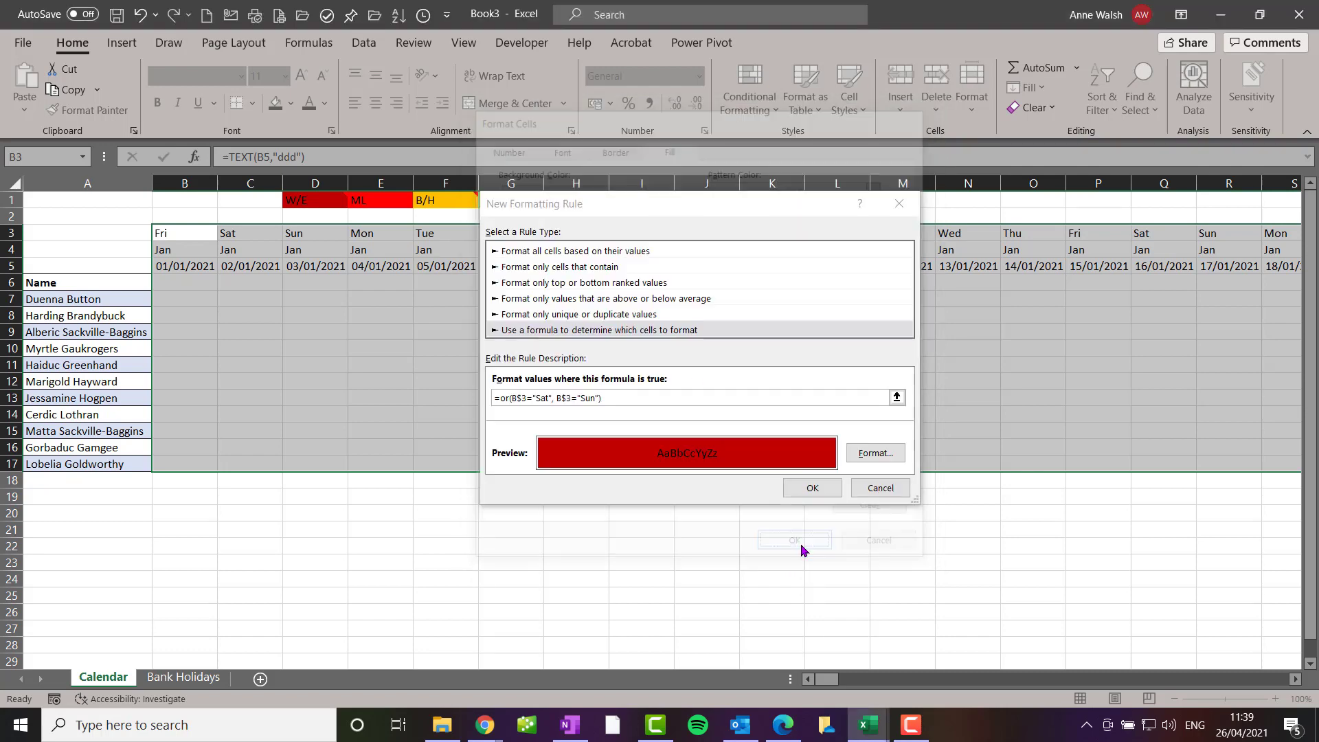
click(813, 488)
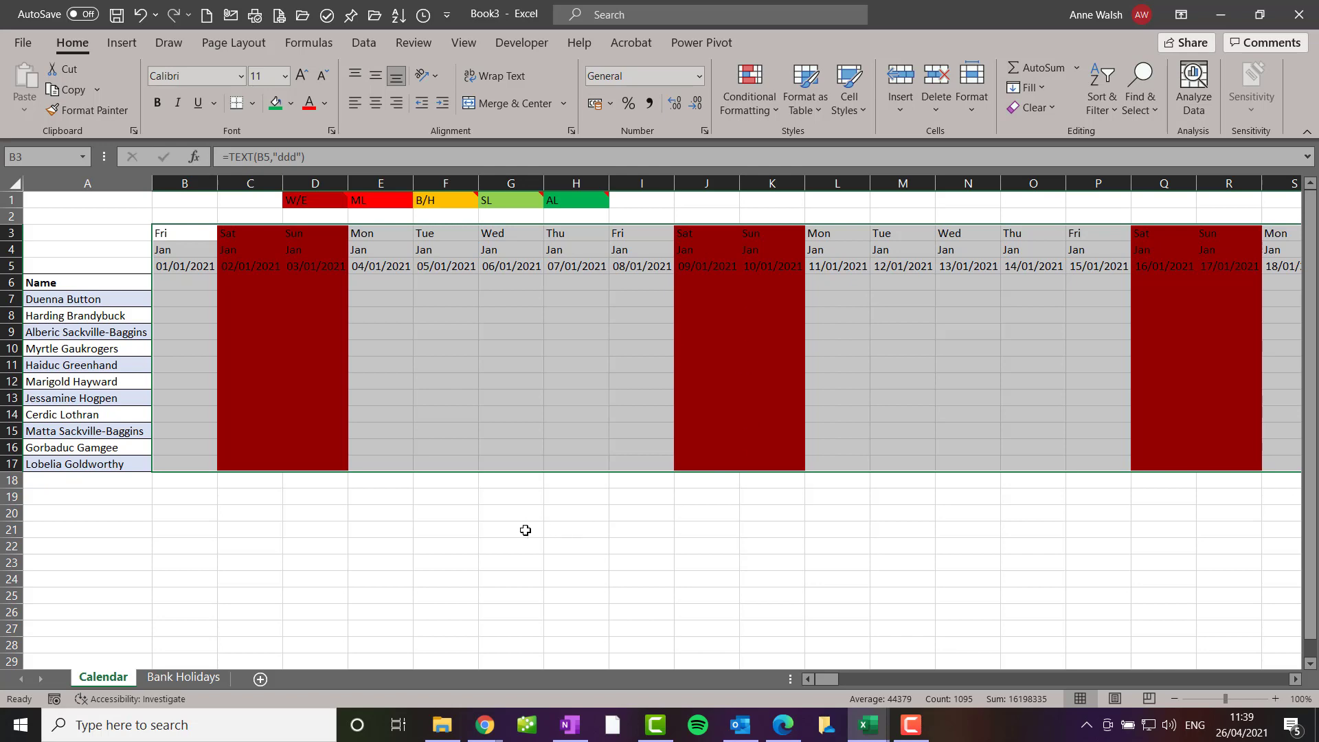
Widen columns A and B on the Bank Holidays sheet, and return to the Calendar sheet.
click(214, 680)
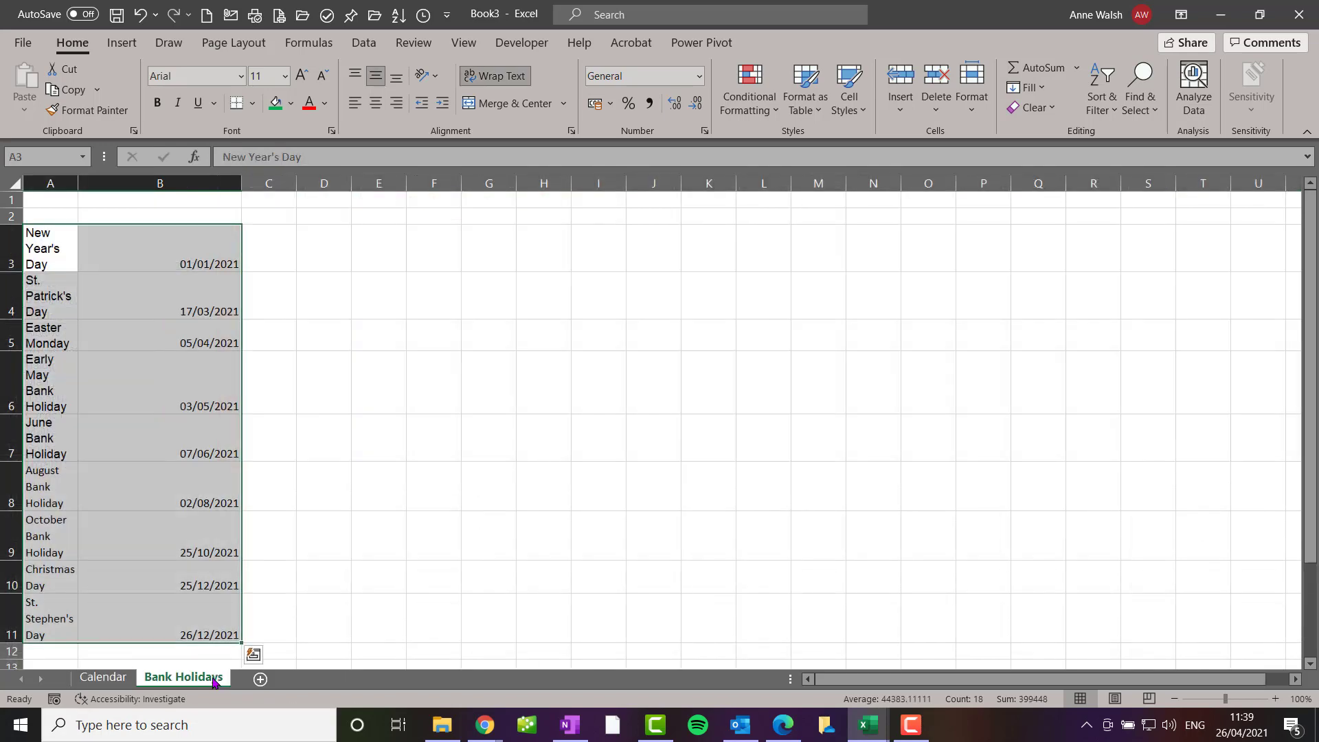
drag(78, 184, 183, 195)
drag(346, 183, 419, 184)
click(100, 679)
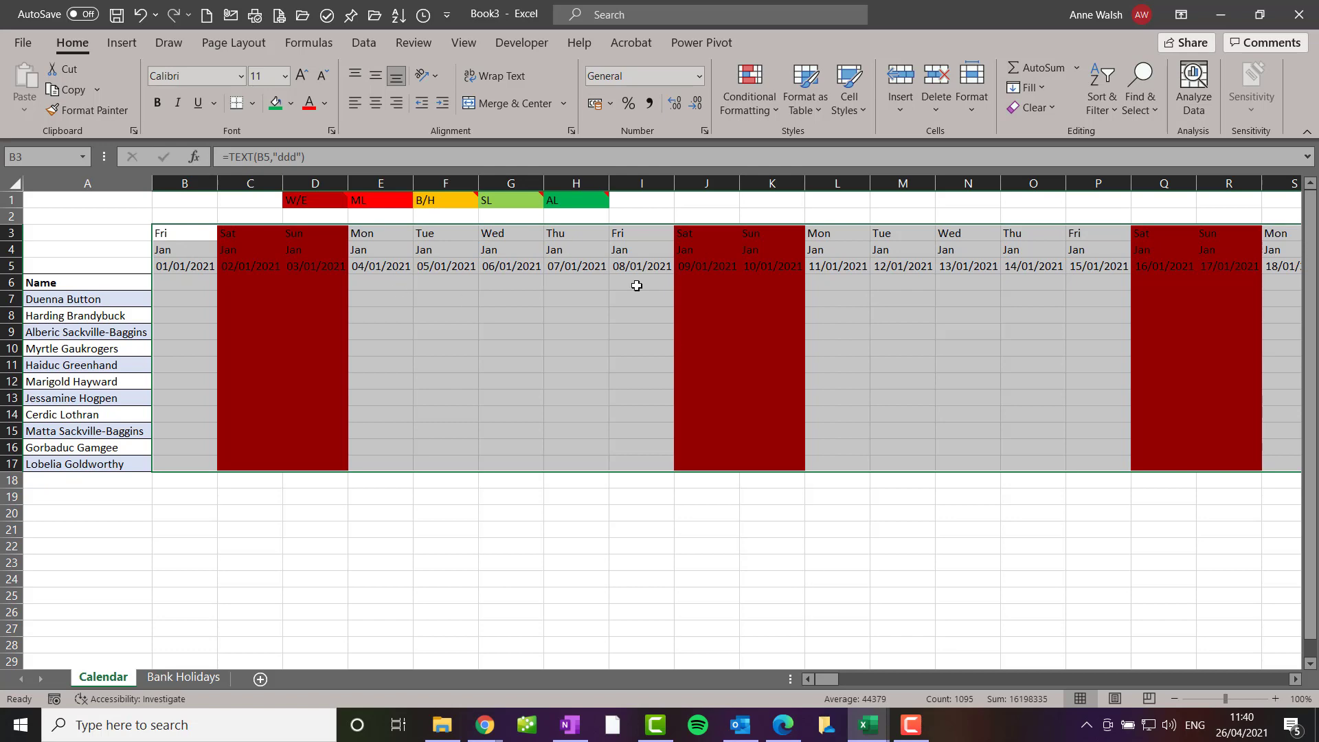
Create a formula-based conditional formatting rule for B3:NB17 that looks up B$5 in 'Bank Holidays'!$B:$B, with column index 1 and exact match 0.
click(750, 97)
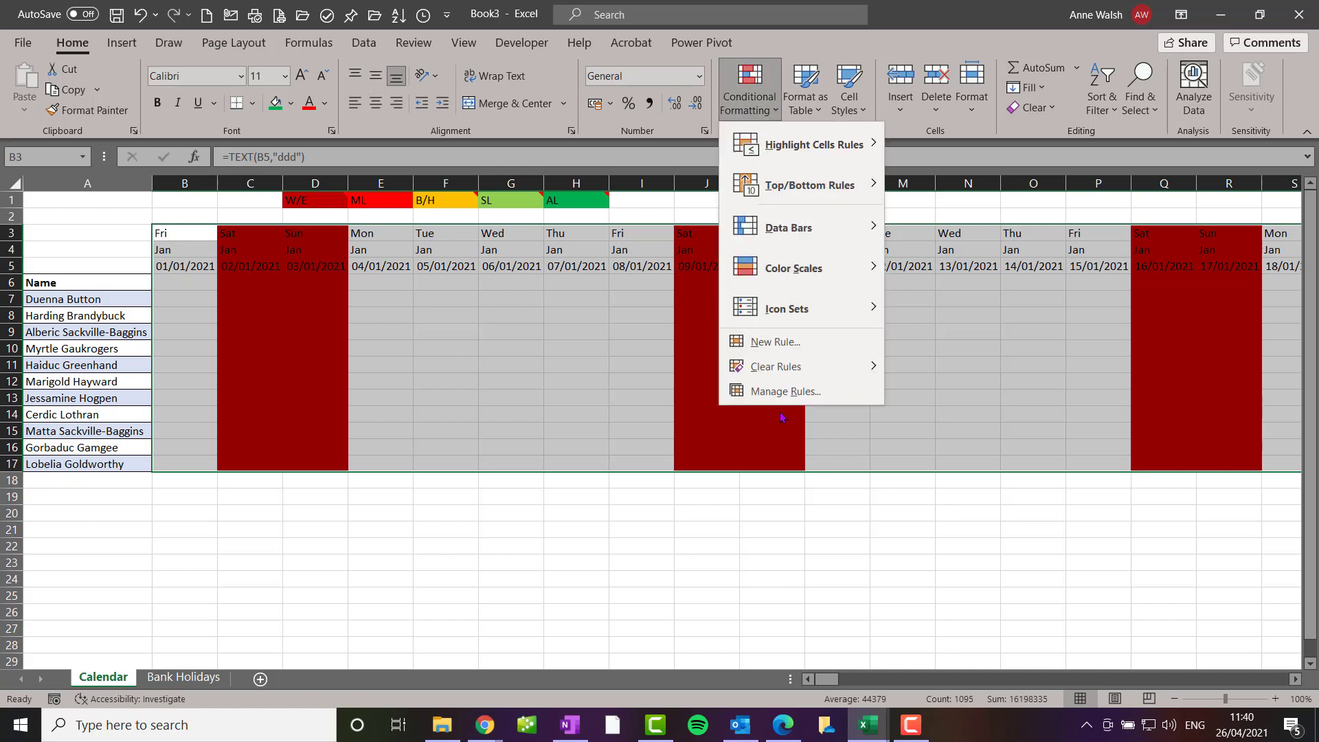
click(775, 342)
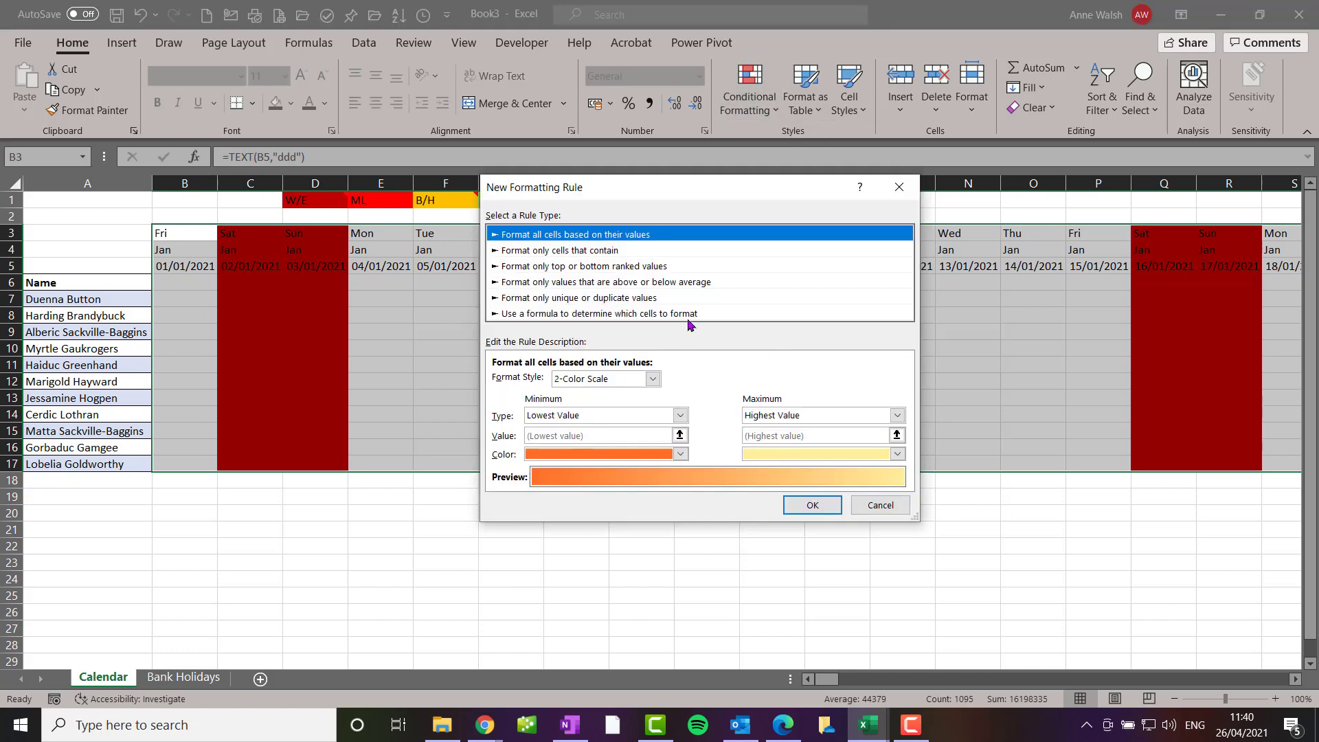
click(691, 315)
click(736, 378)
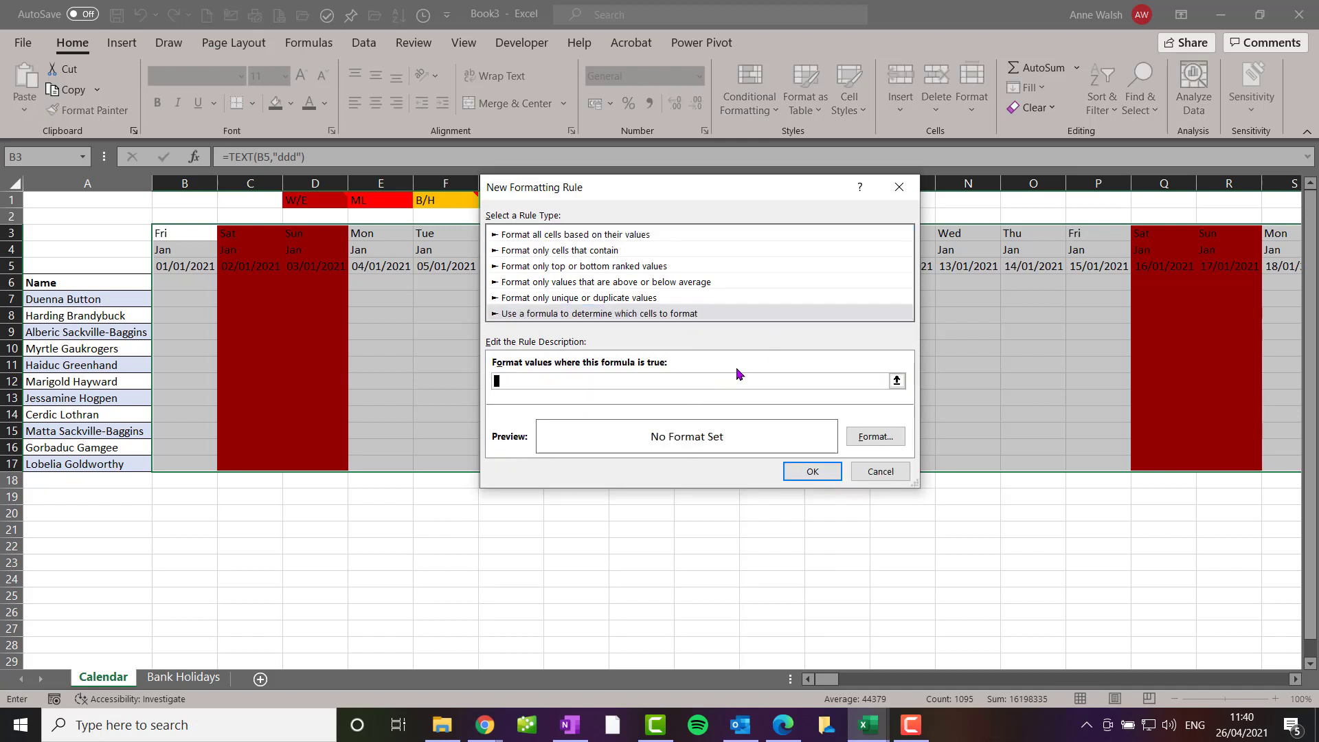
text(=vlookup()
click(188, 270)
key(F4)
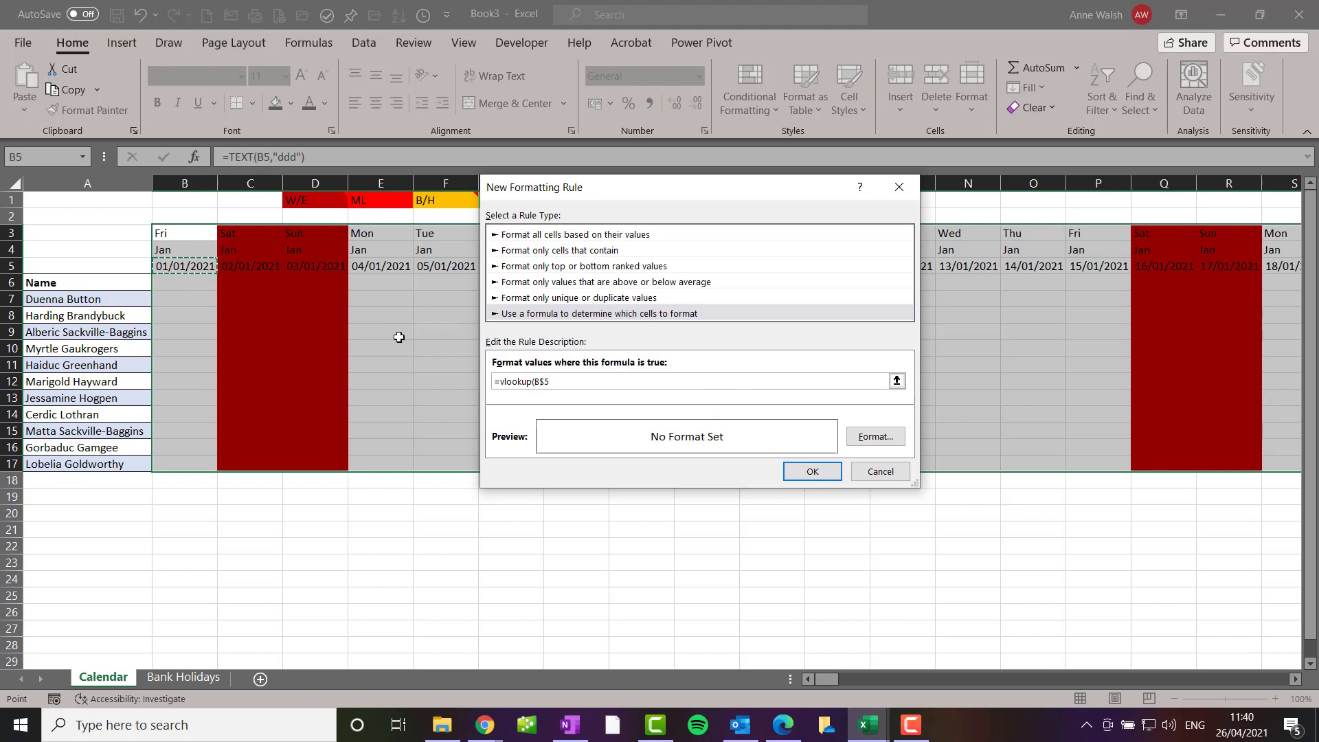
text(,)
click(184, 677)
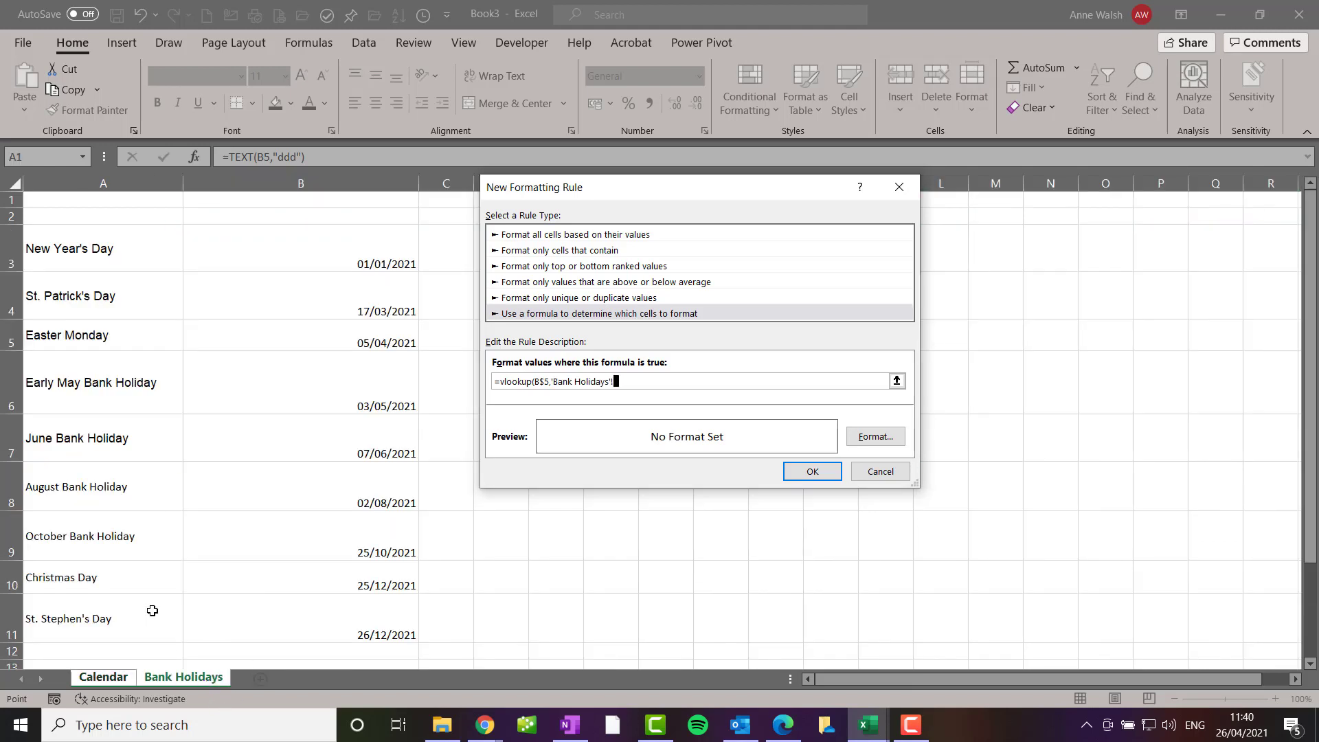
click(325, 182)
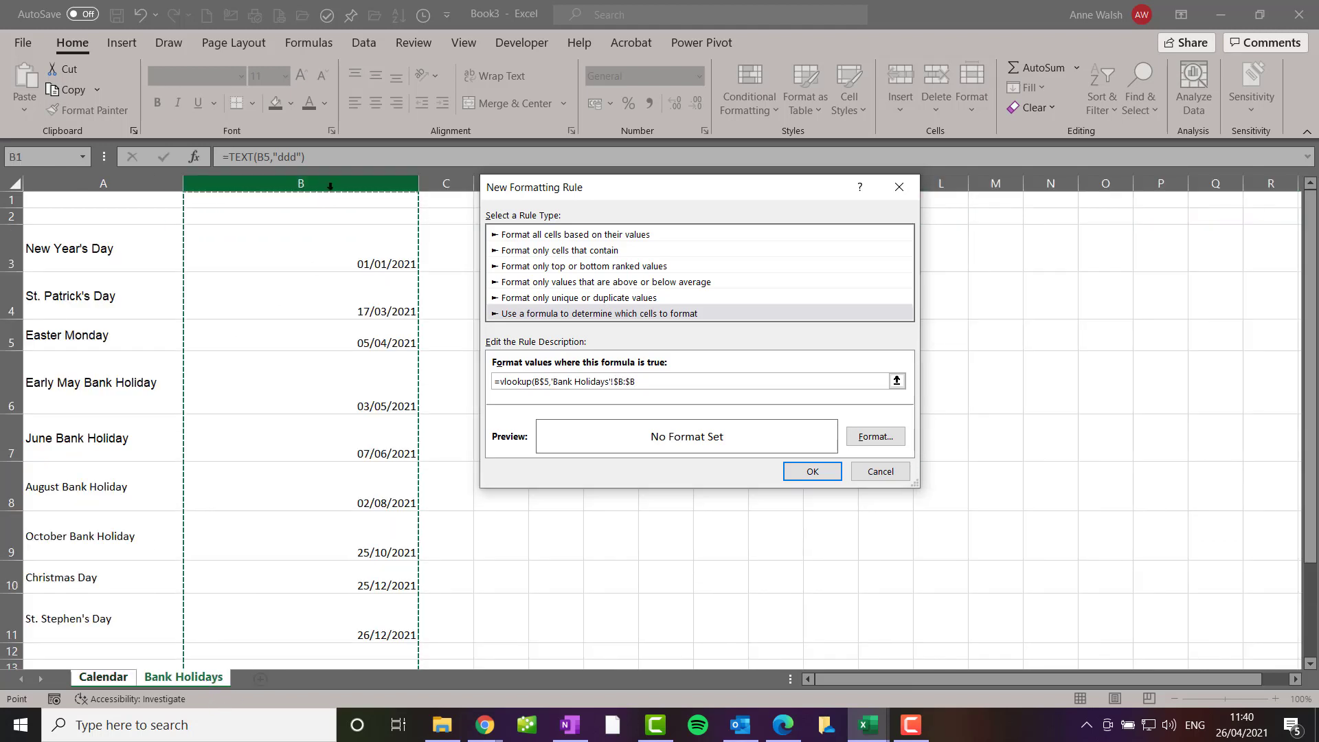
text(,1,0)
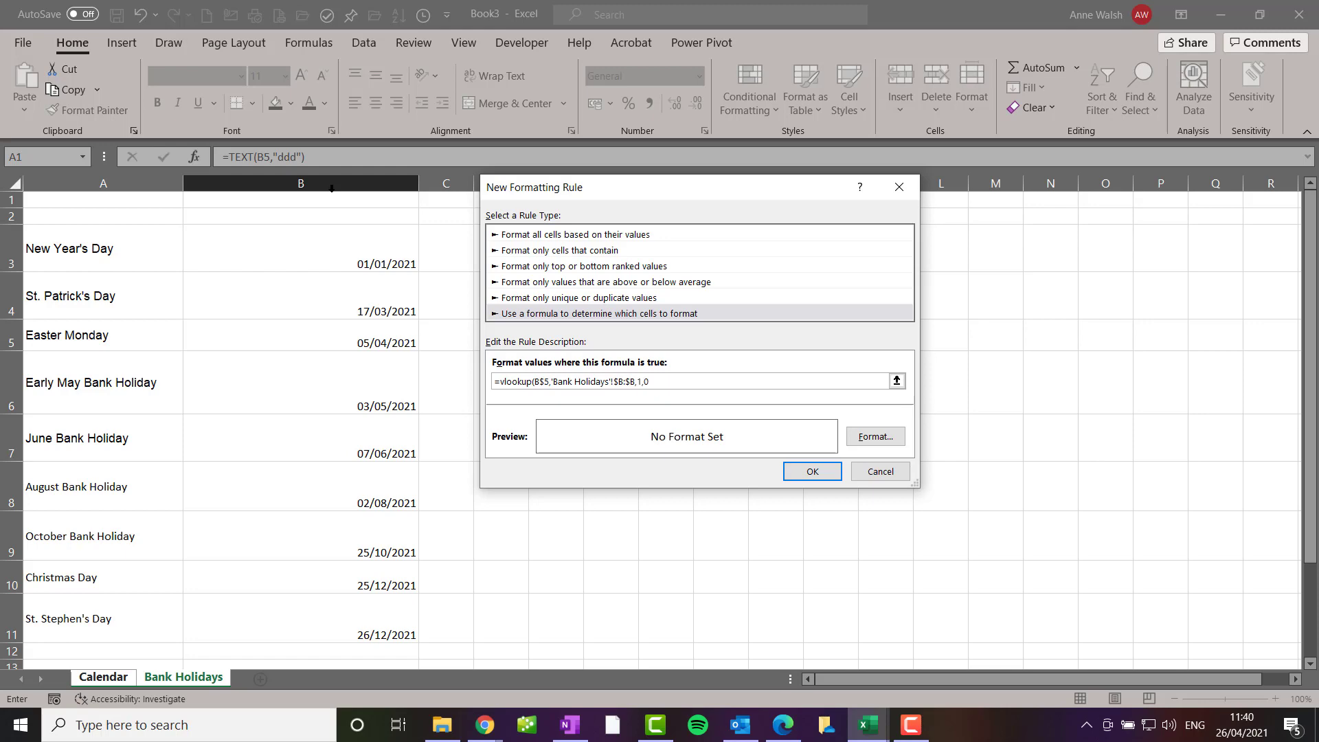
Give the bank holiday rule an orange fill, apply it and check the calendar through March.
click(874, 437)
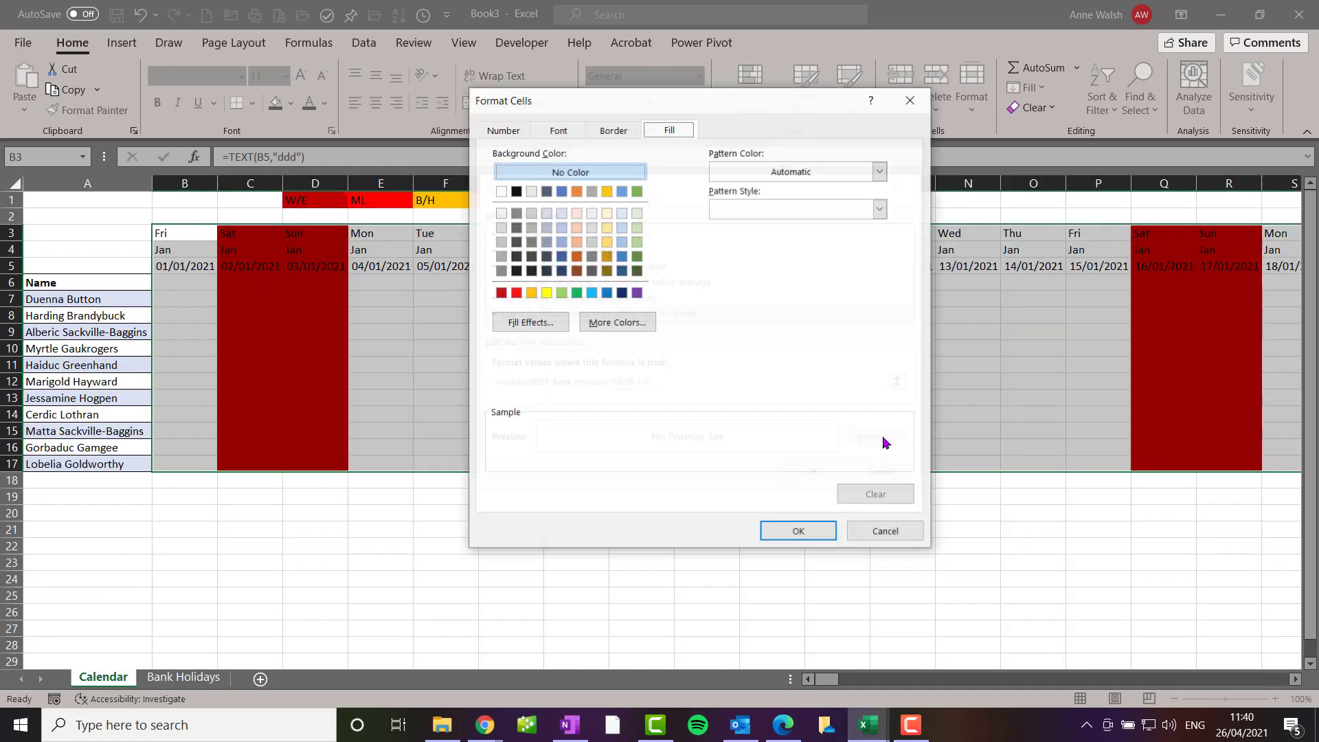
click(531, 294)
click(800, 533)
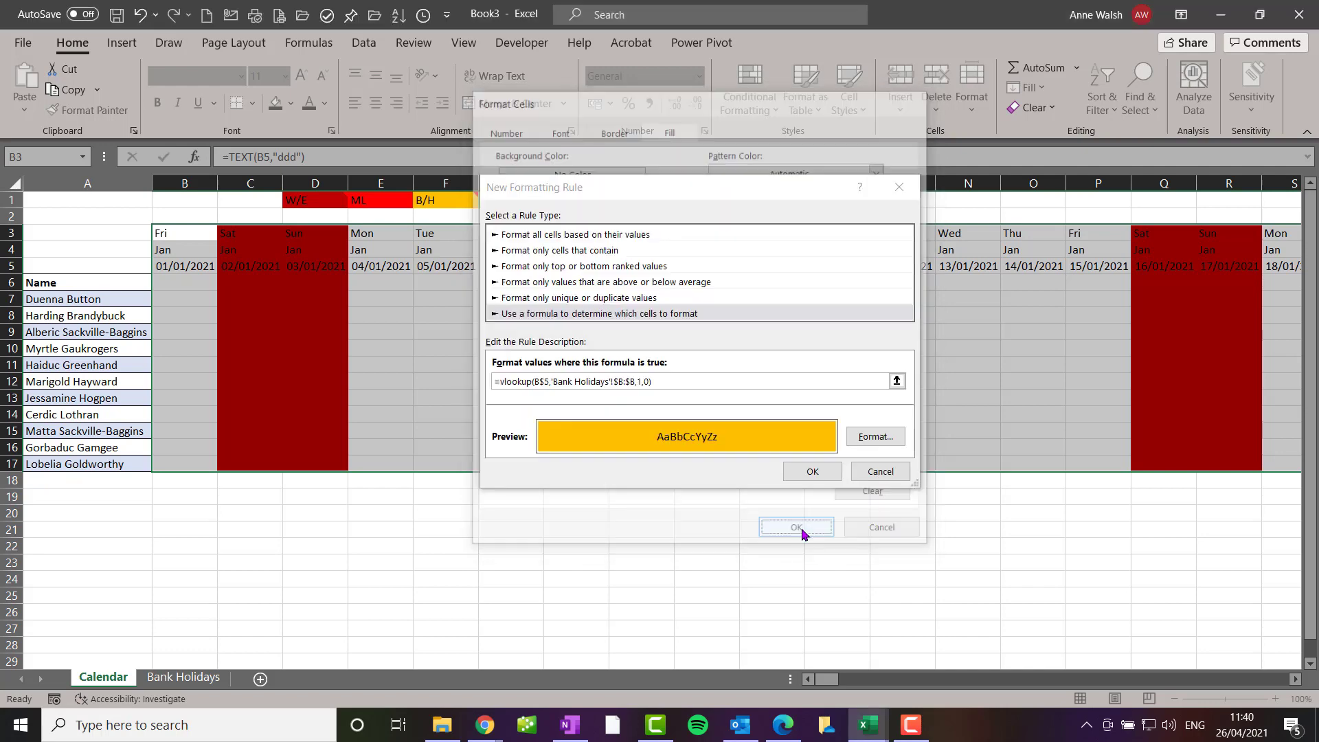
click(805, 470)
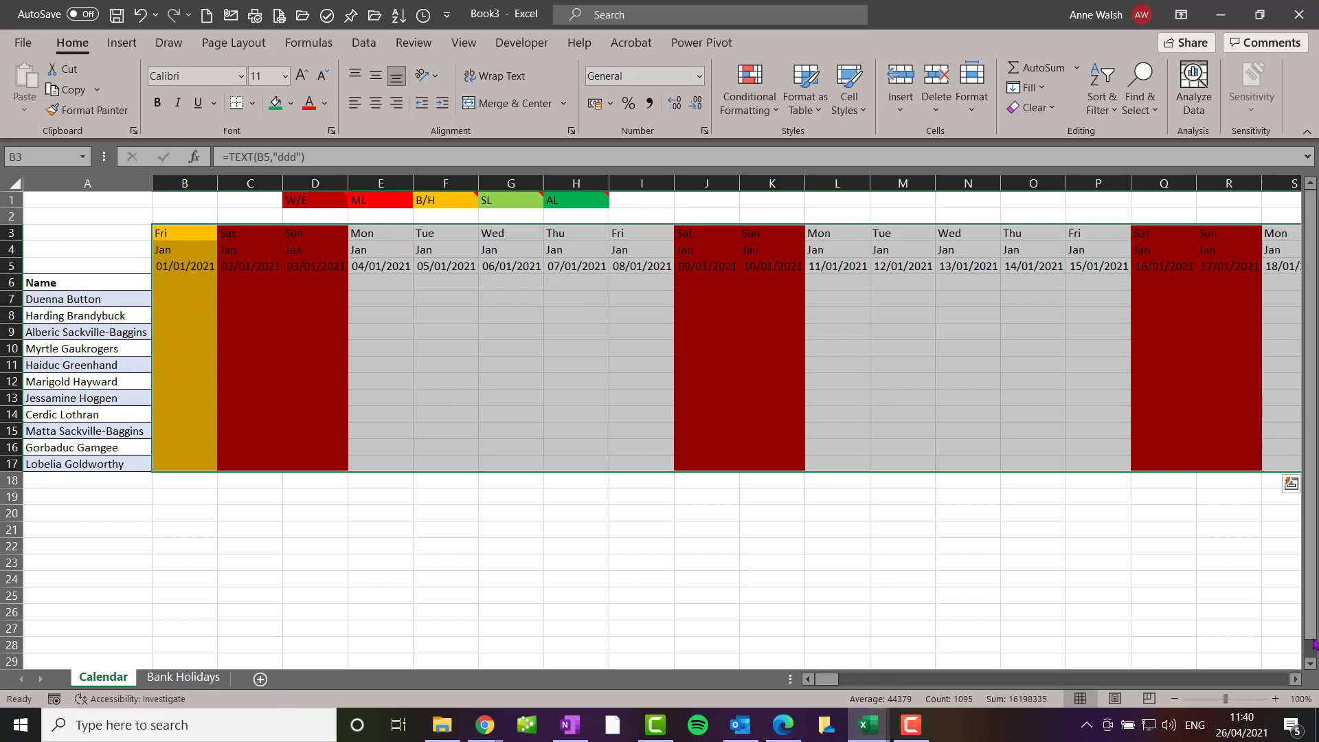
drag(1294, 680, 1294, 680)
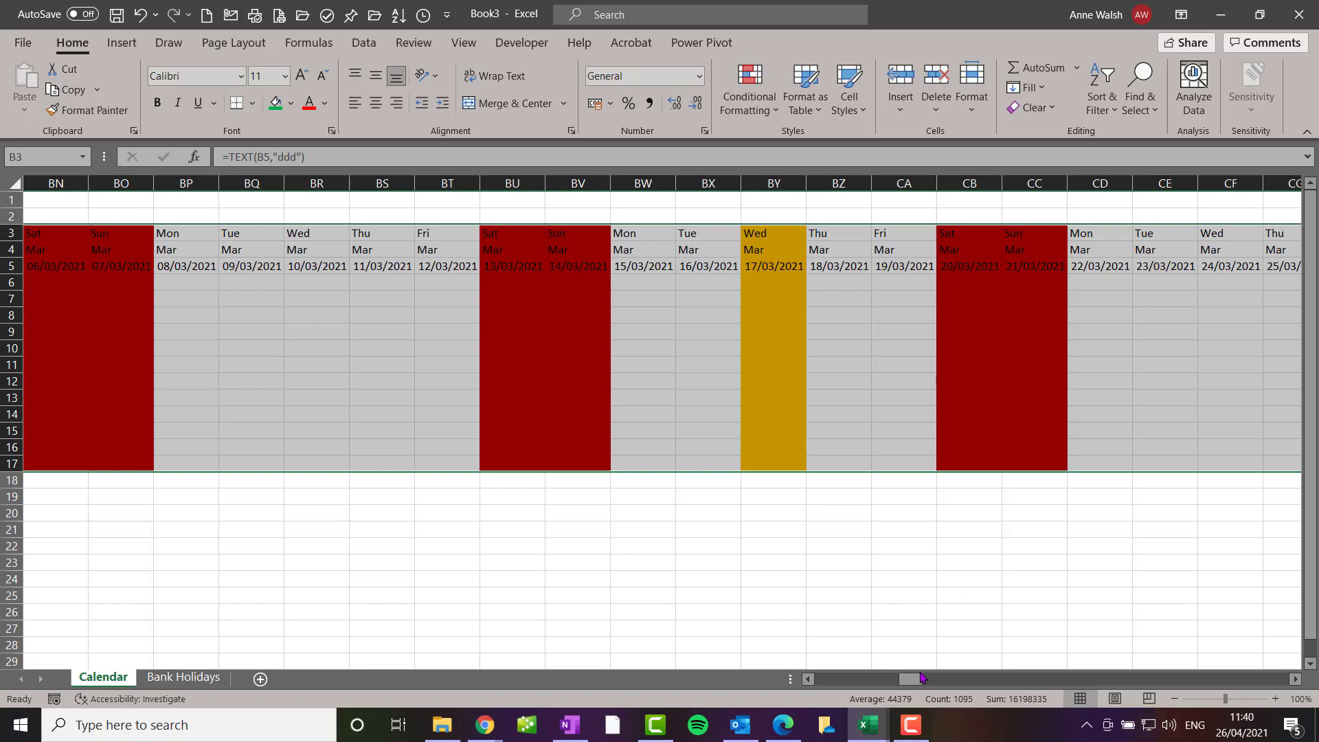
drag(921, 678, 828, 678)
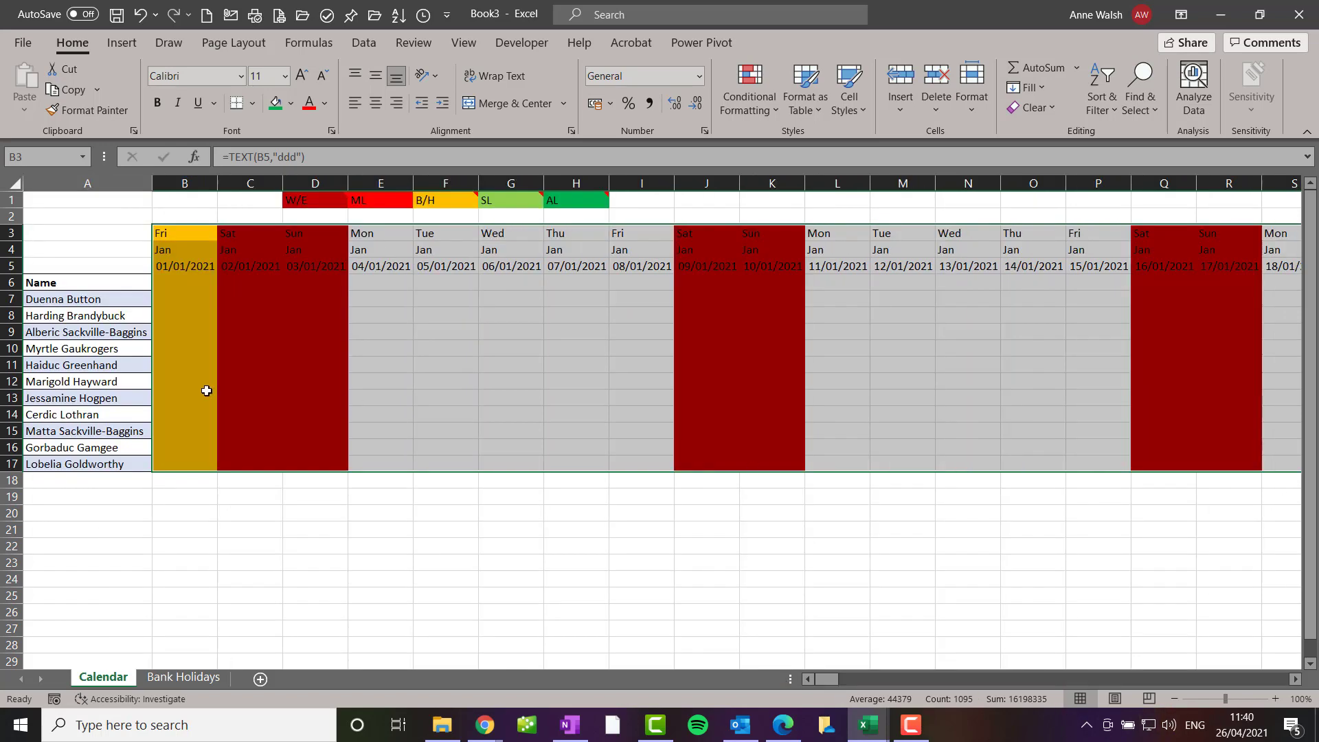
click(424, 299)
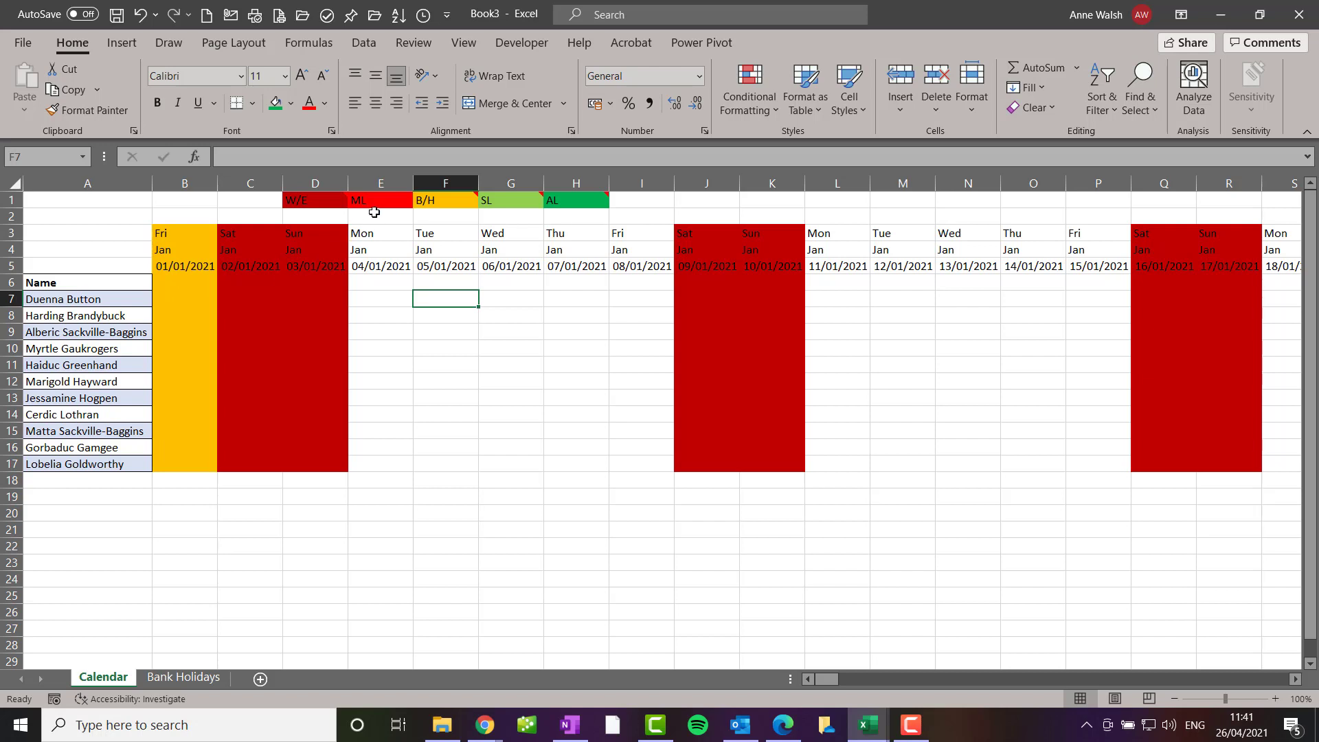
Start an Equal To highlight rule for rows 6 to 17 from column B to the sheet's last column, comparing with $E$1.
click(184, 287)
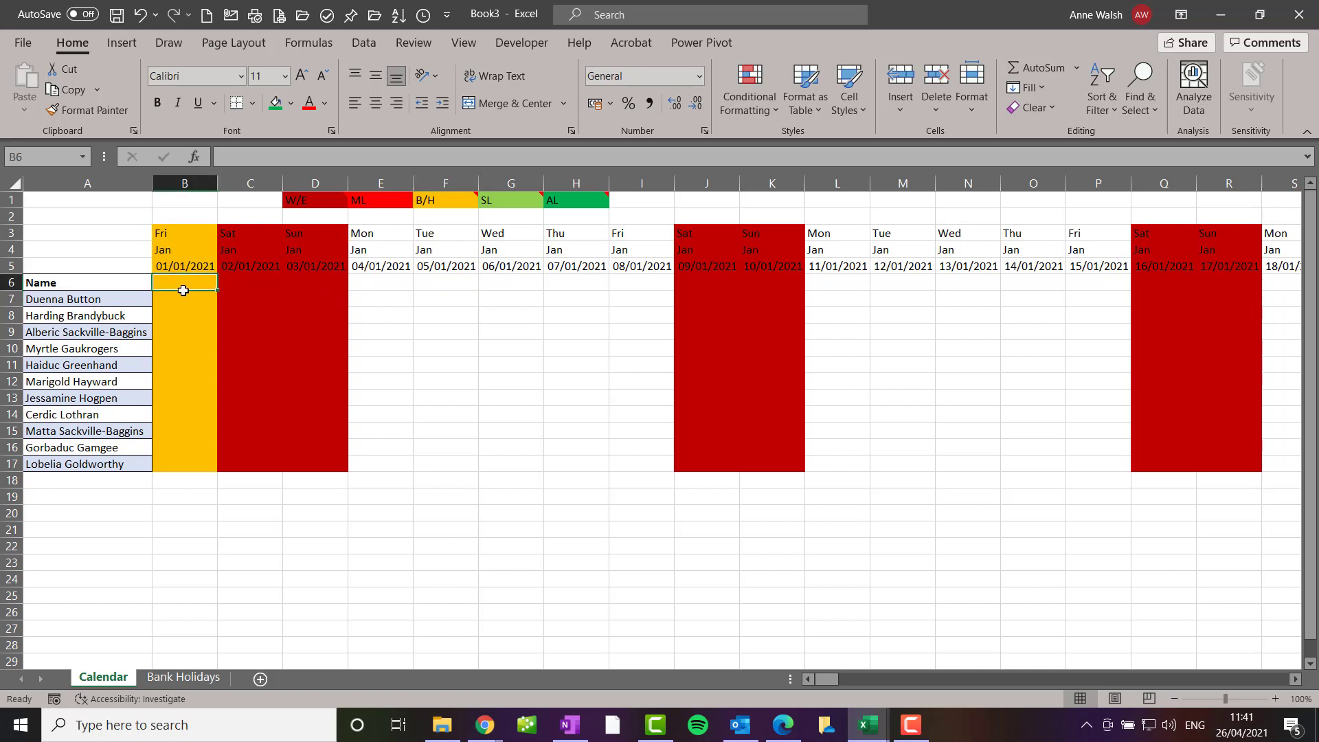
drag(184, 290, 174, 462)
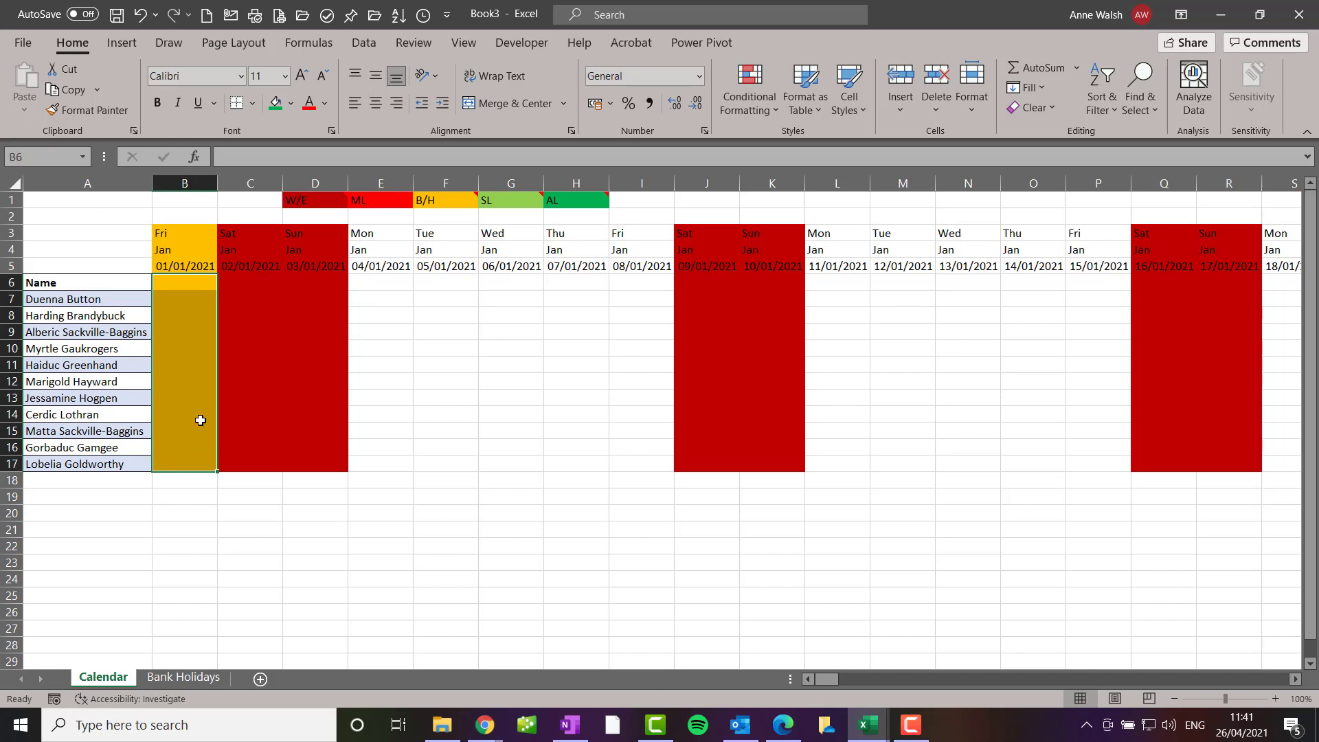
key(ctrl+shift+Right)
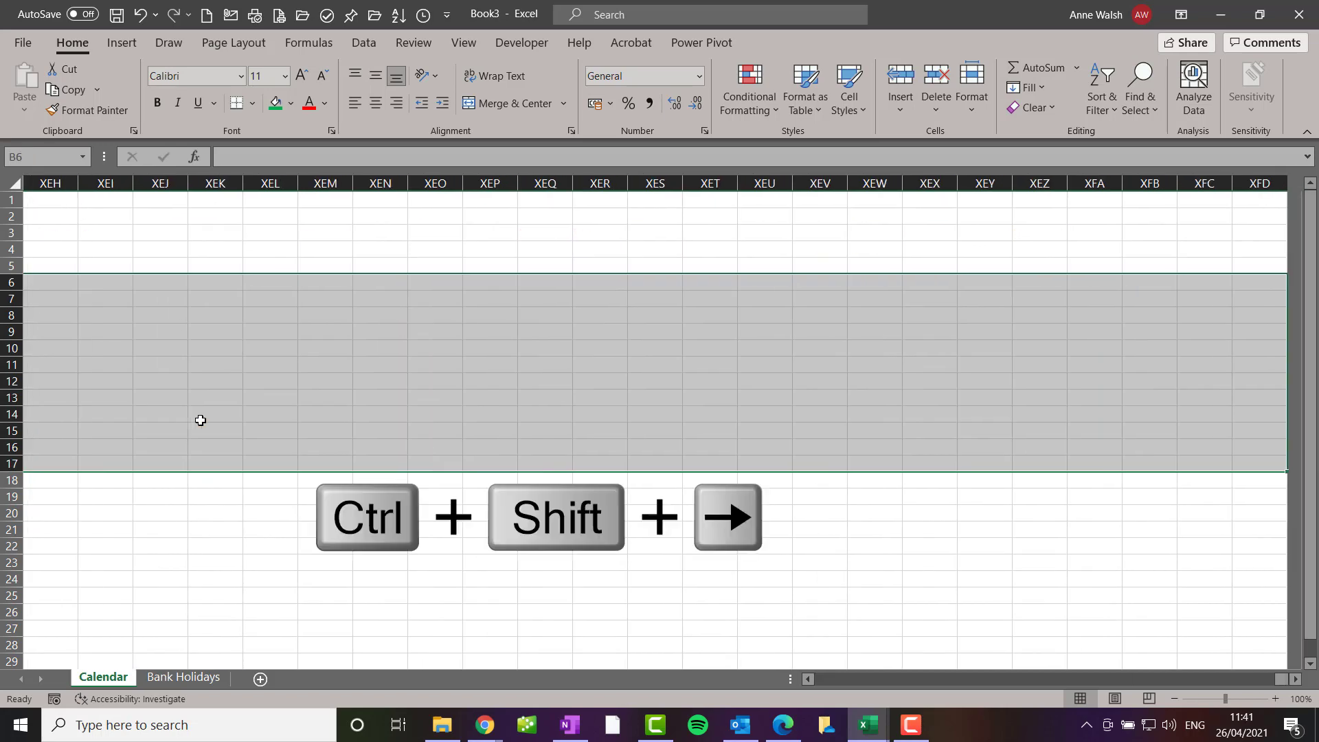
click(771, 113)
mouse_move(775, 143)
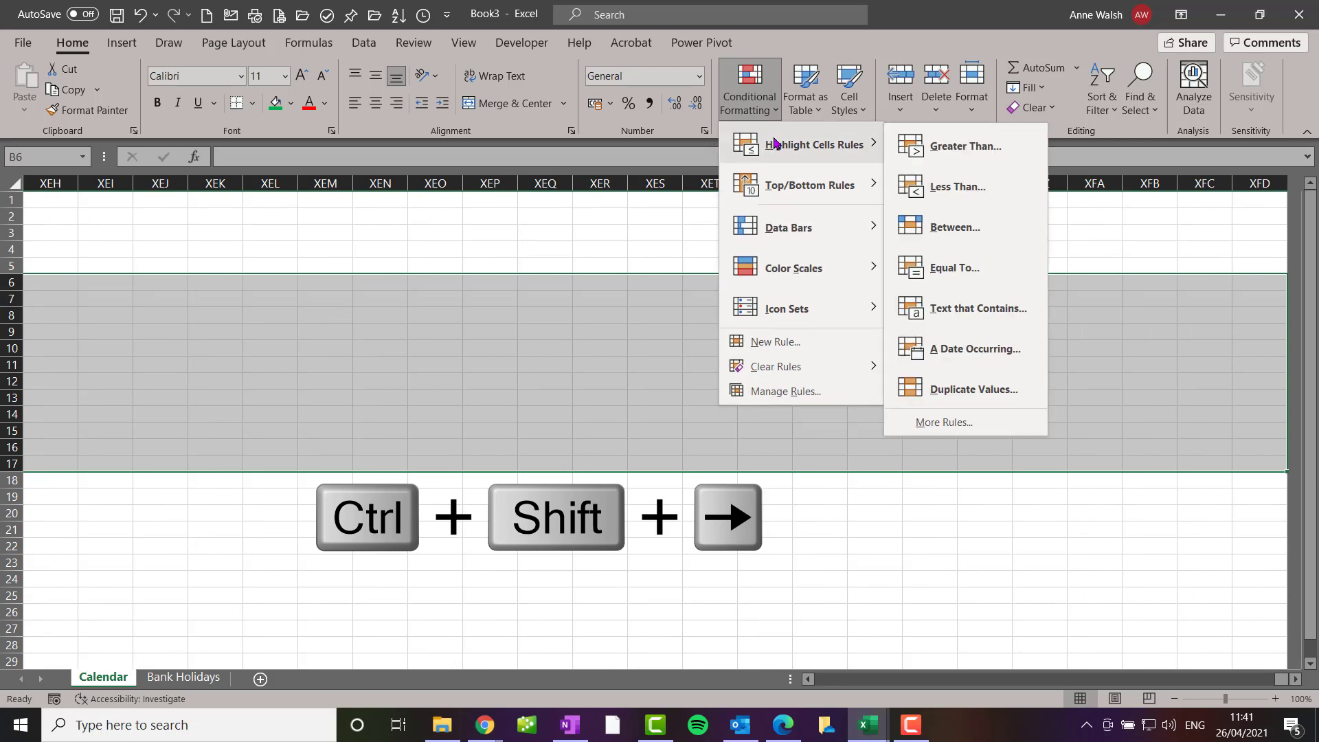
click(955, 264)
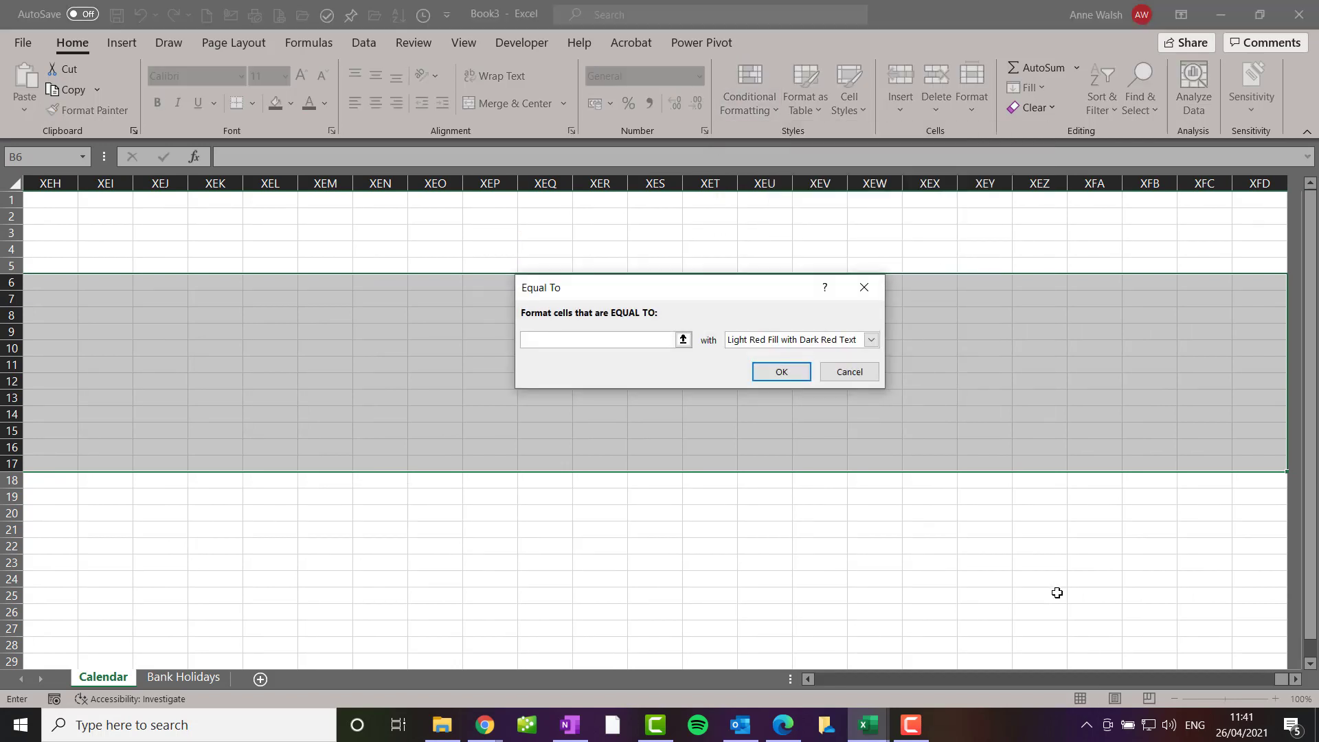
drag(1281, 679, 767, 687)
click(378, 201)
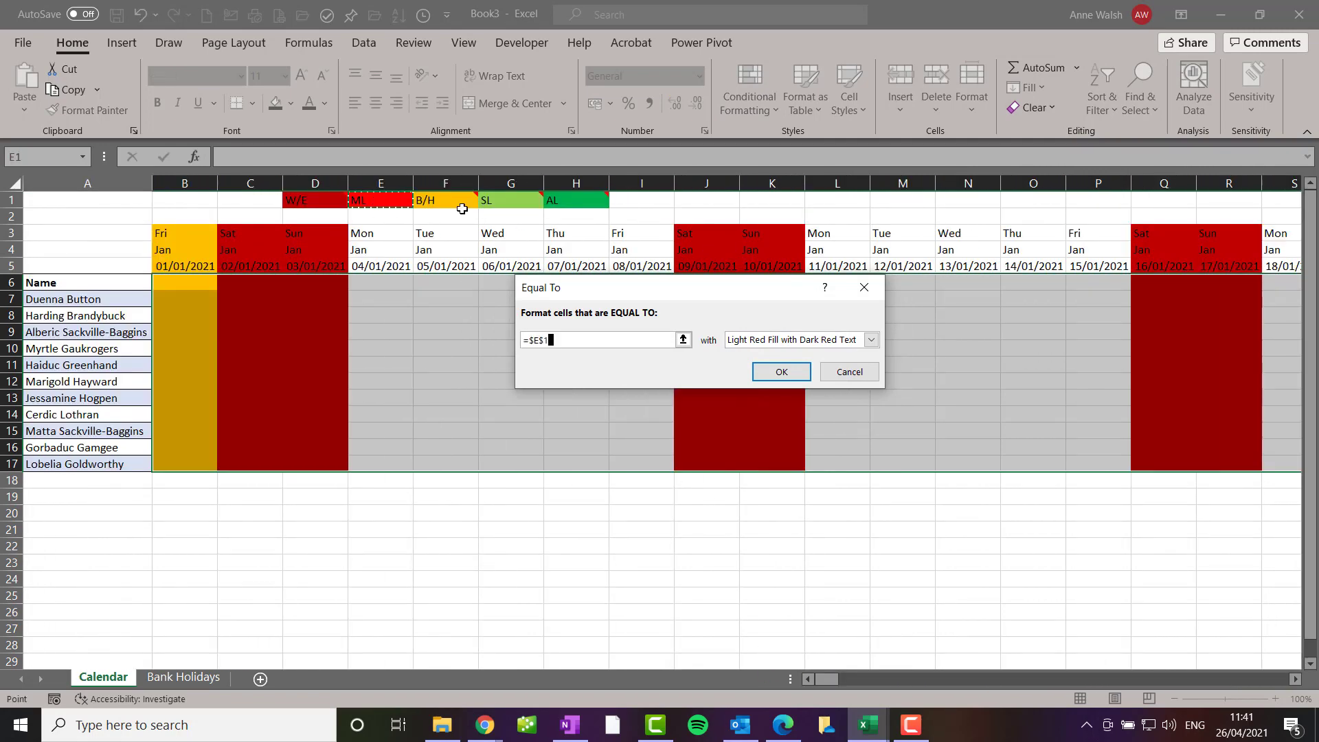
Set a custom bright red fill as the format for cells equal to $E$1 and apply the rule.
click(872, 342)
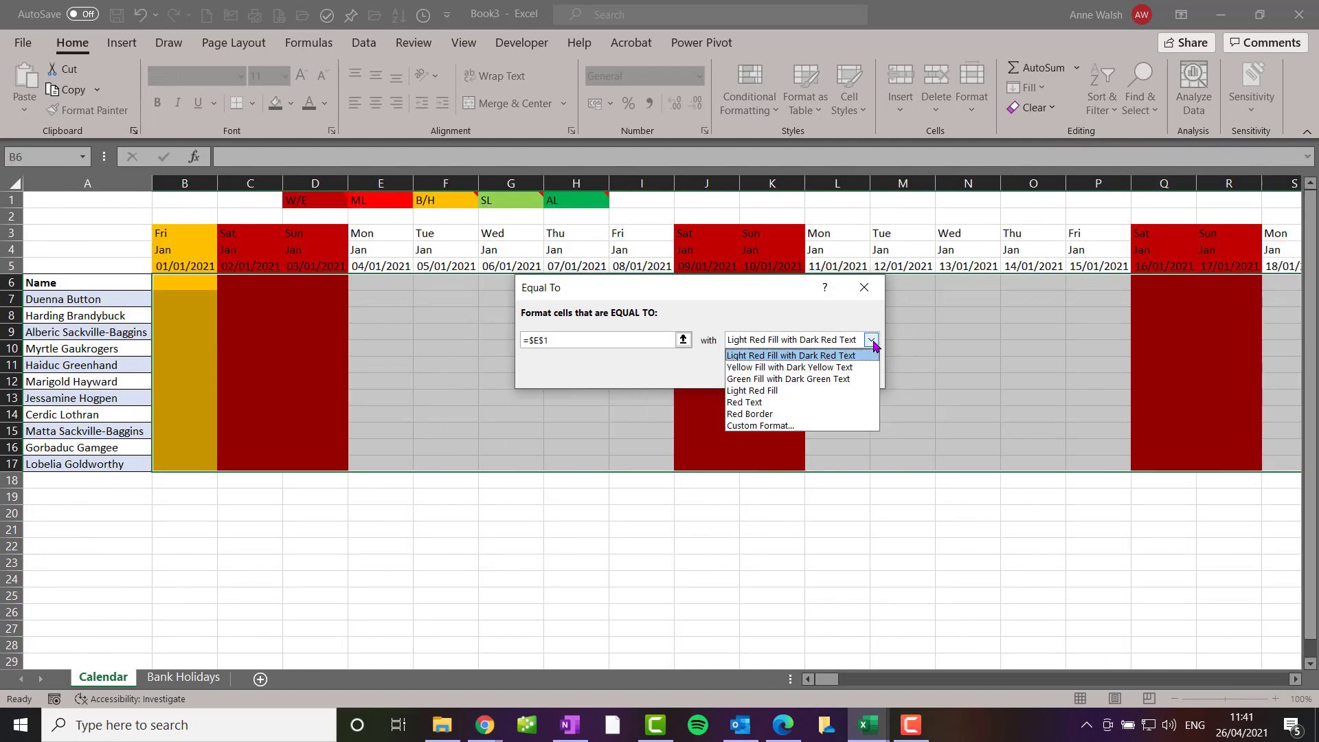
click(802, 426)
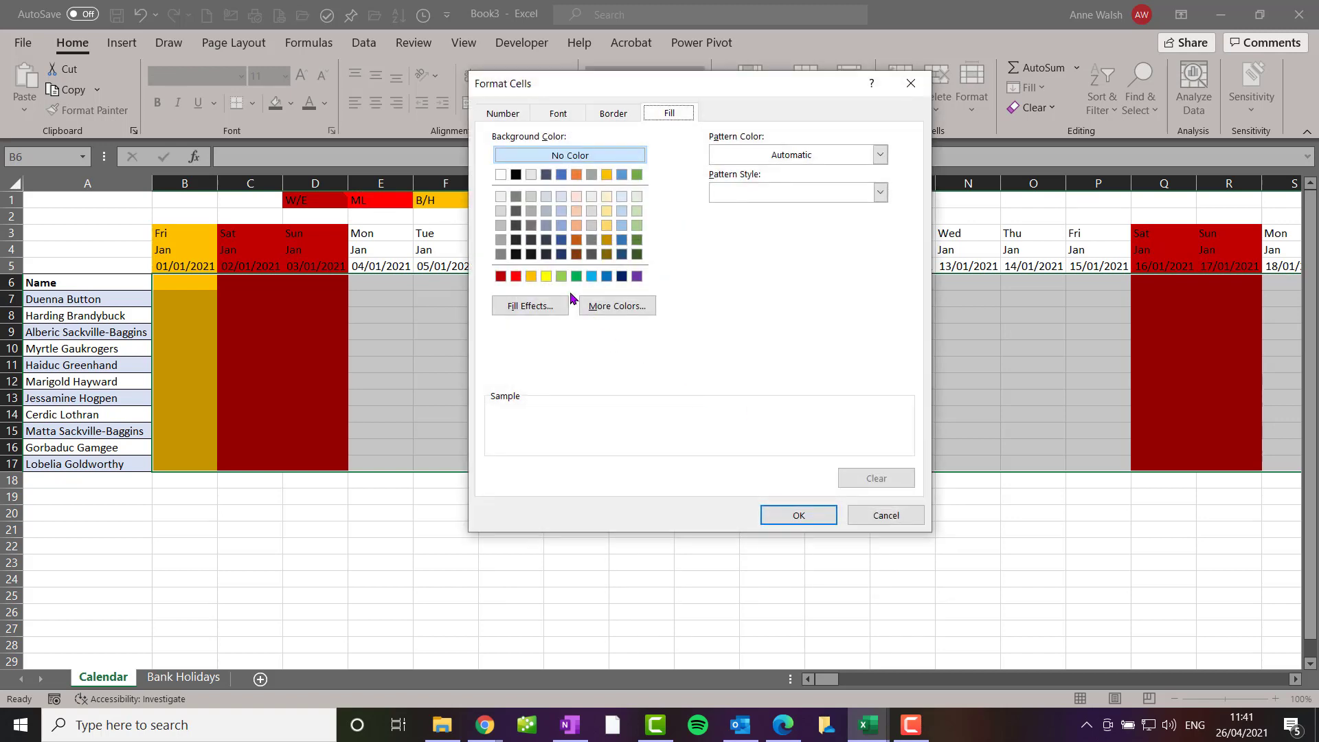
click(516, 276)
click(789, 515)
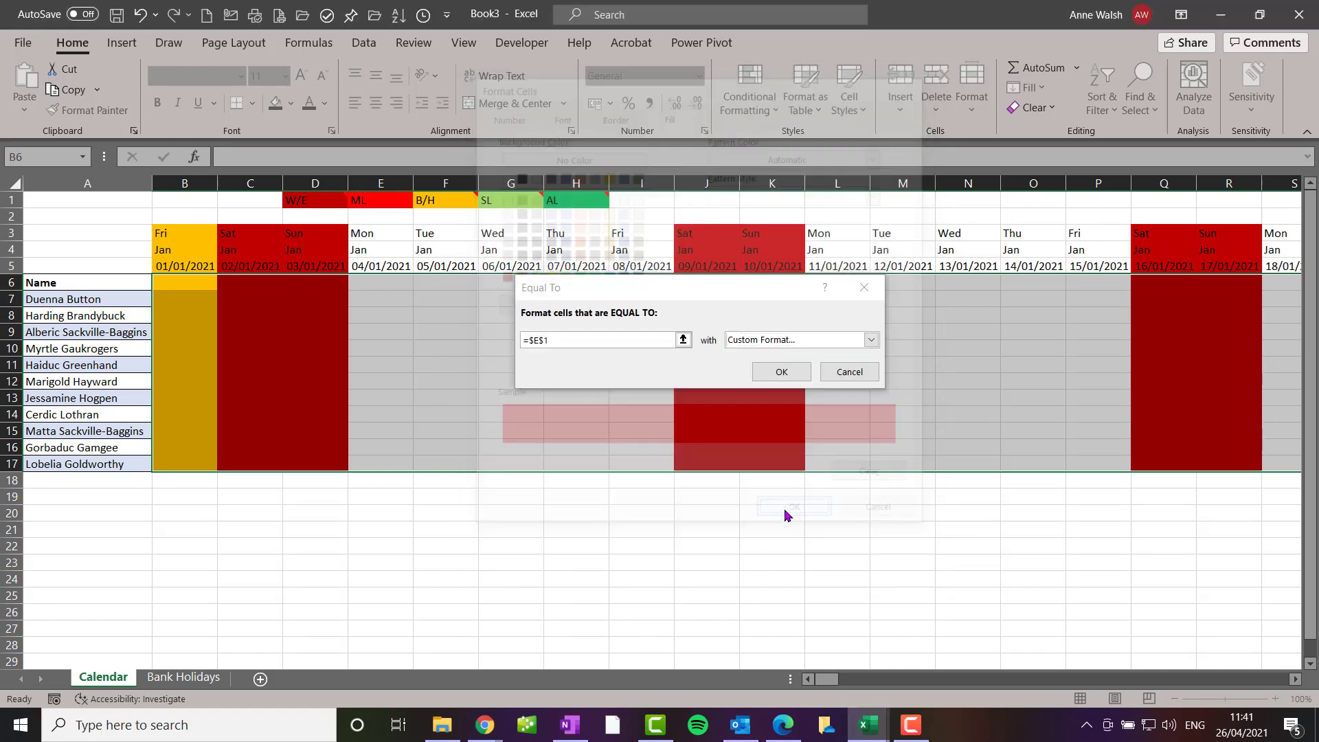
click(789, 371)
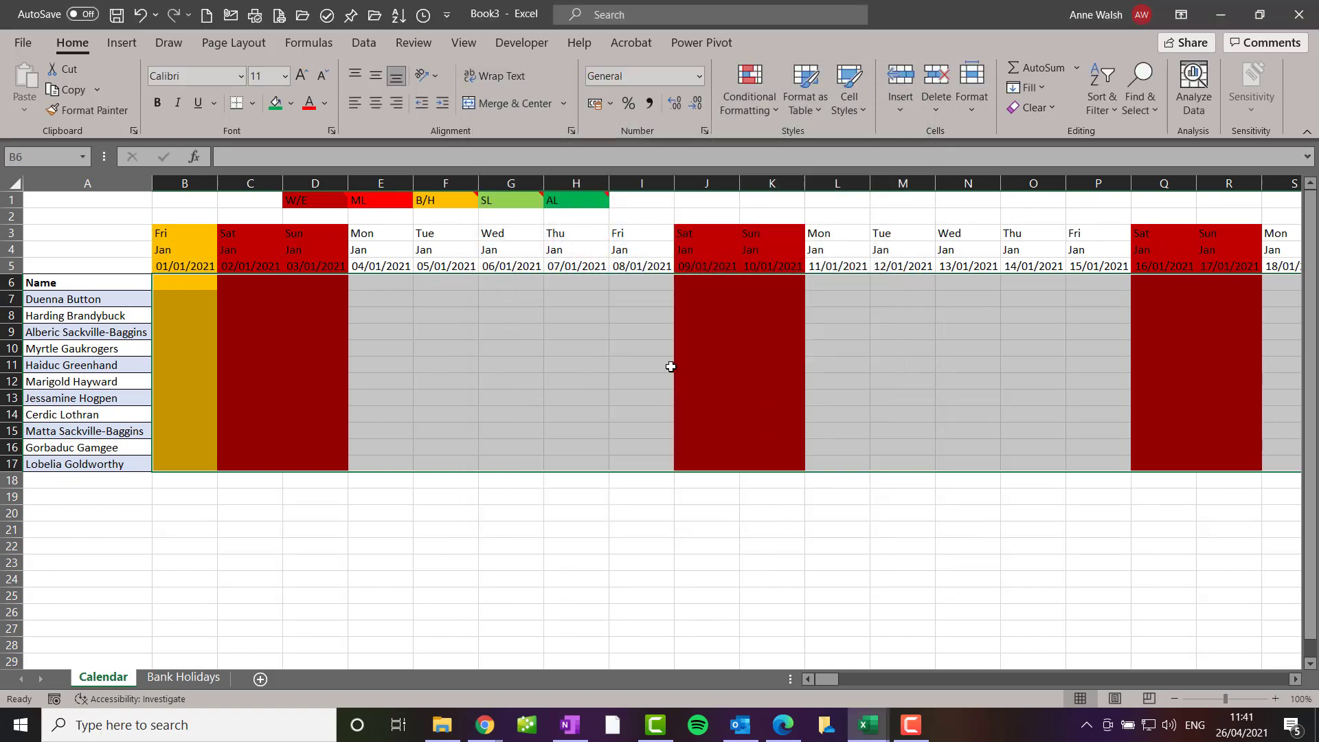
Enter "Ml" in F8 to test the new highlight rule.
click(454, 313)
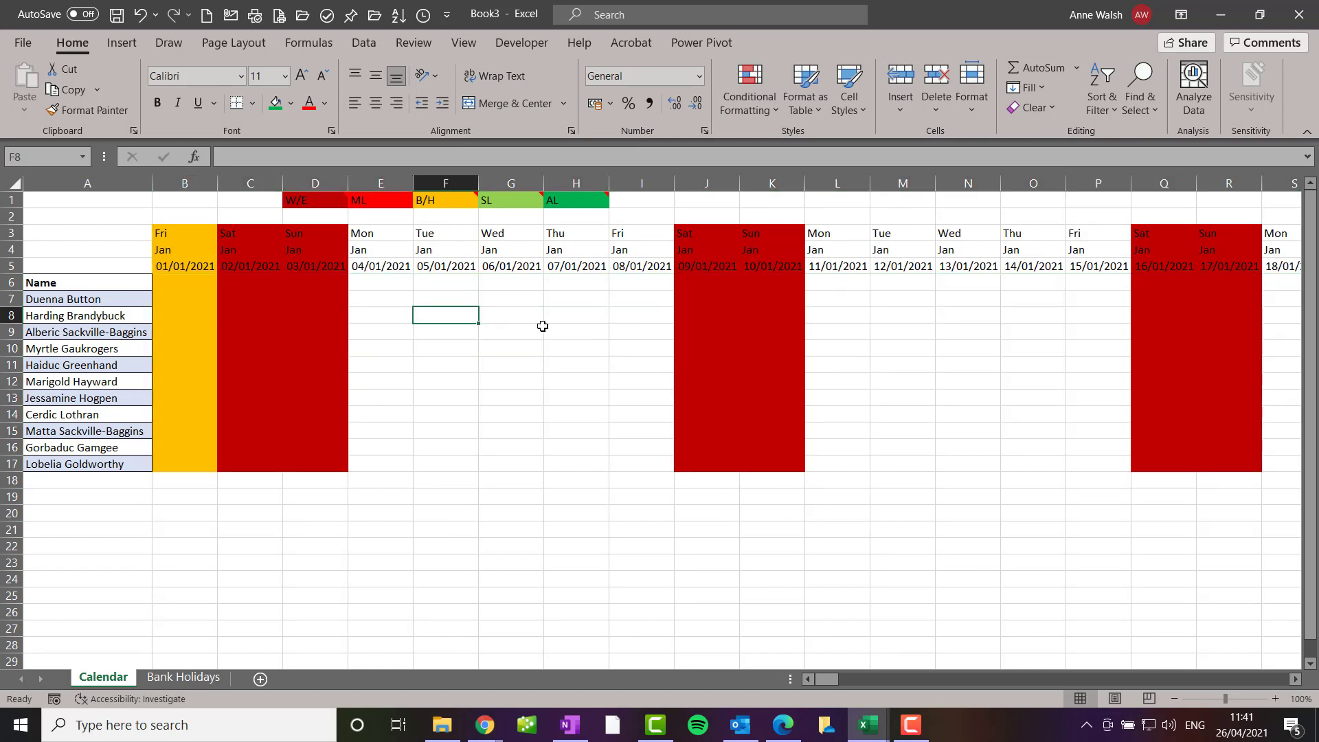
text(Ml)
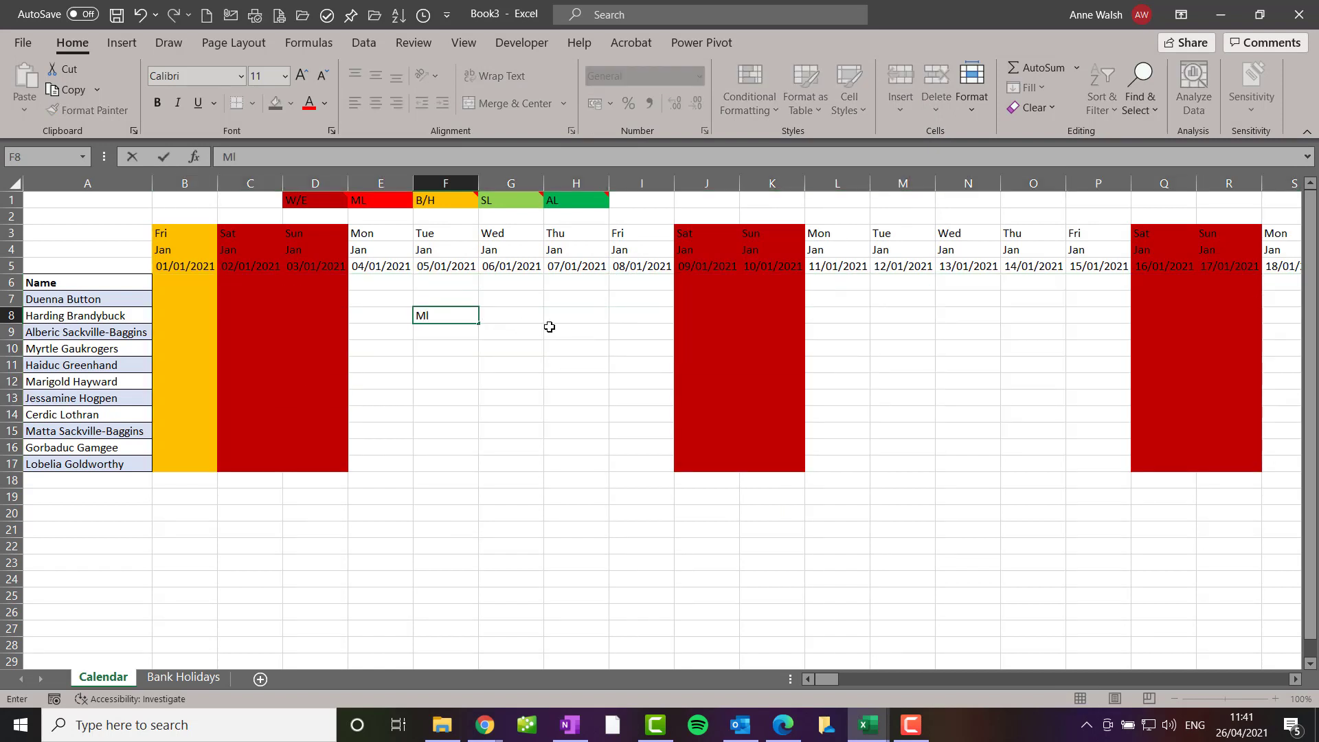
key(Return)
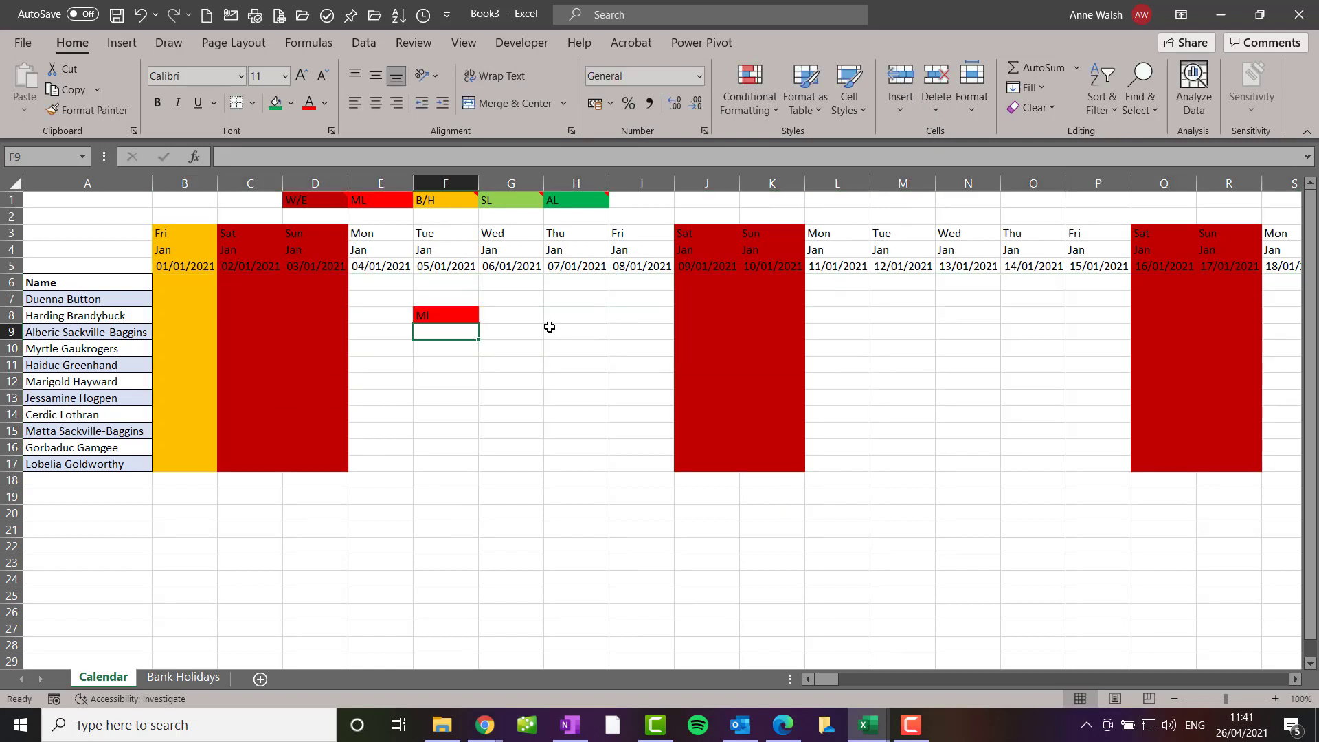
Remove the test entry in F8 by filling the blank cell F7 down over it.
click(448, 319)
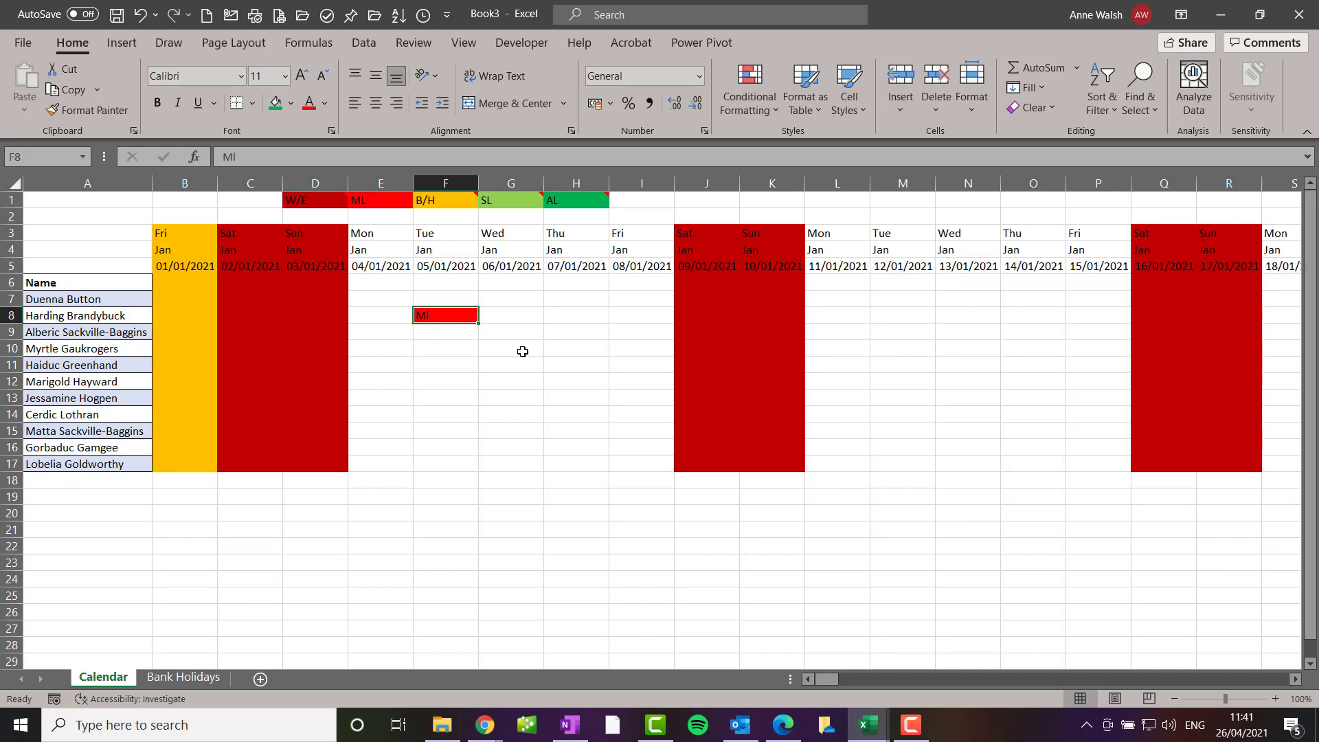
click(435, 298)
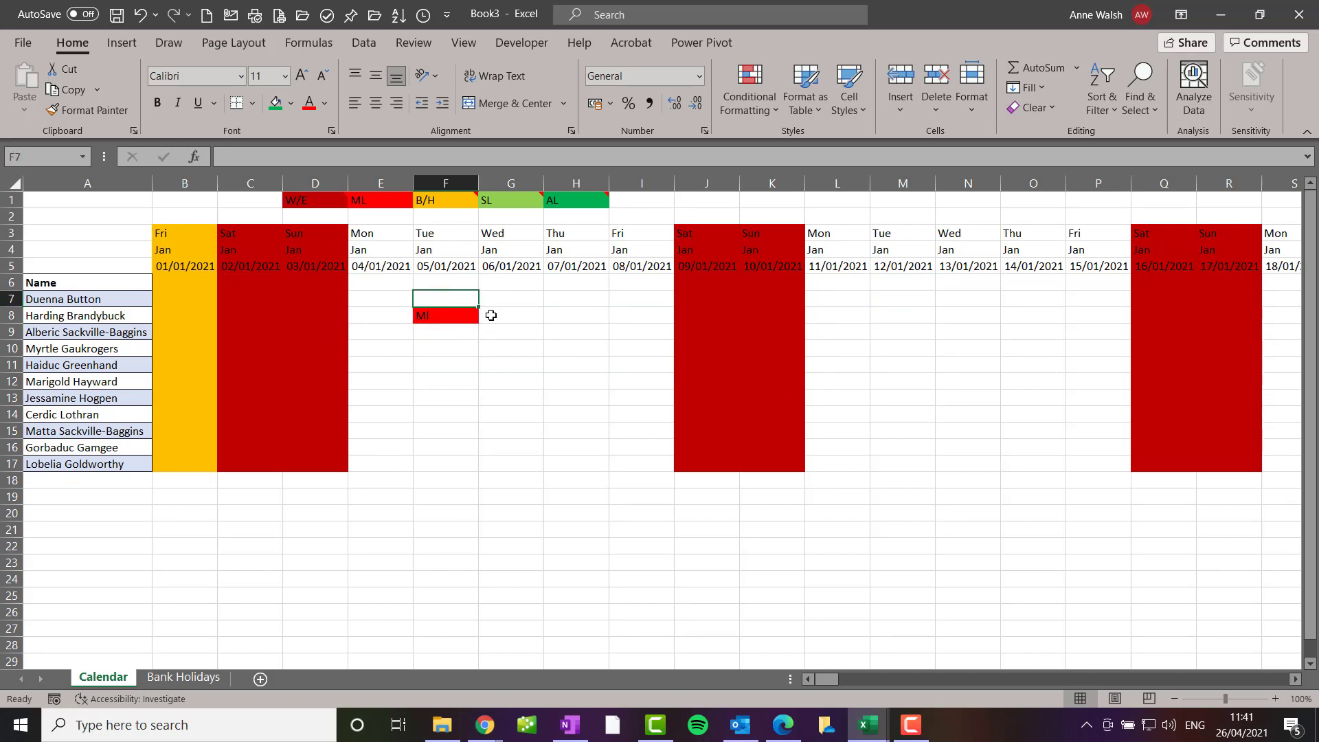
drag(481, 305, 482, 330)
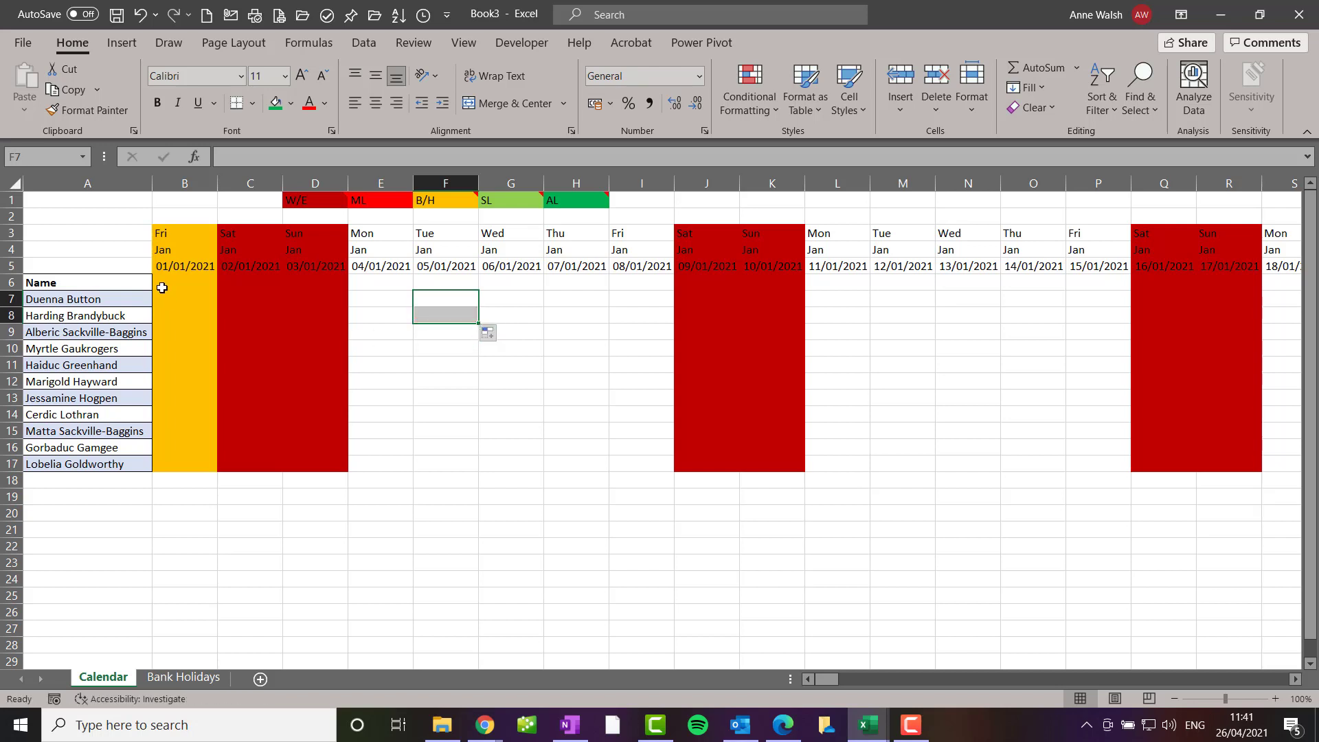
Start an Equal To highlight rule for the range B5:NC17, comparing with $G$1.
click(186, 283)
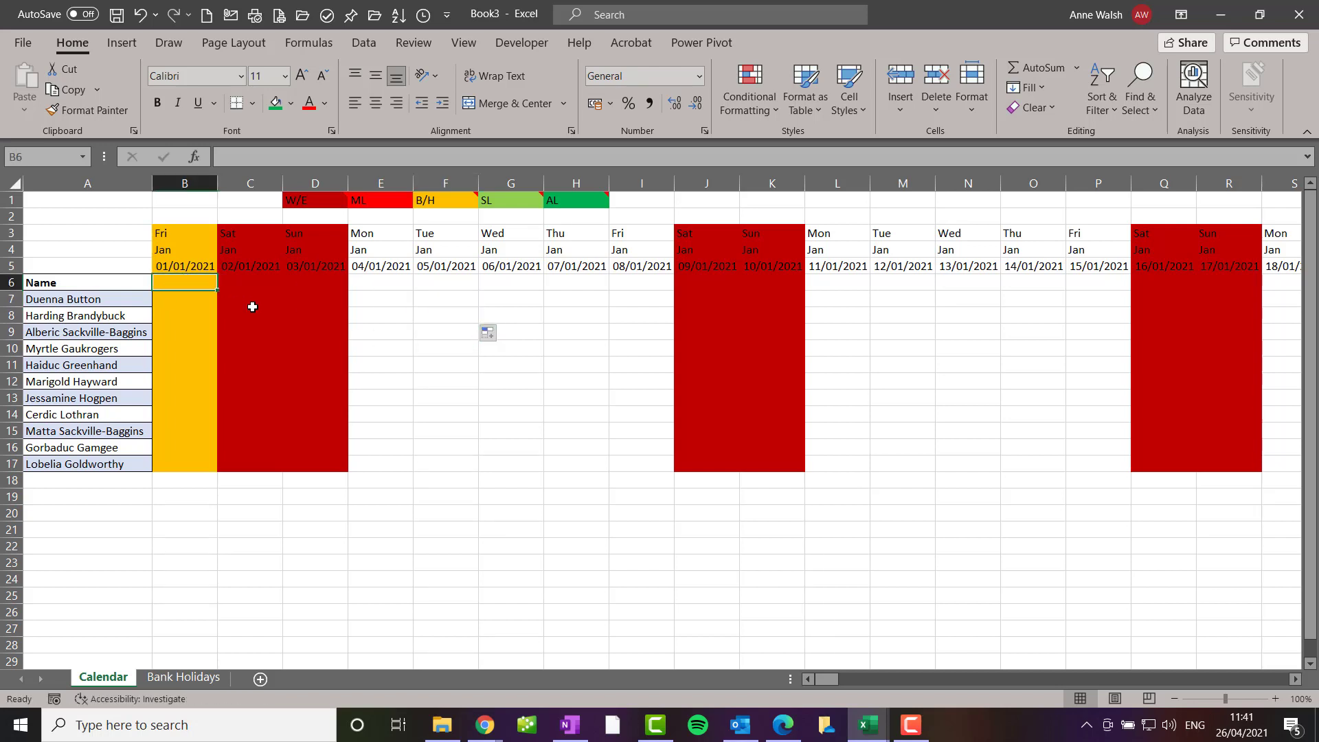
key(ctrl+shift+Down)
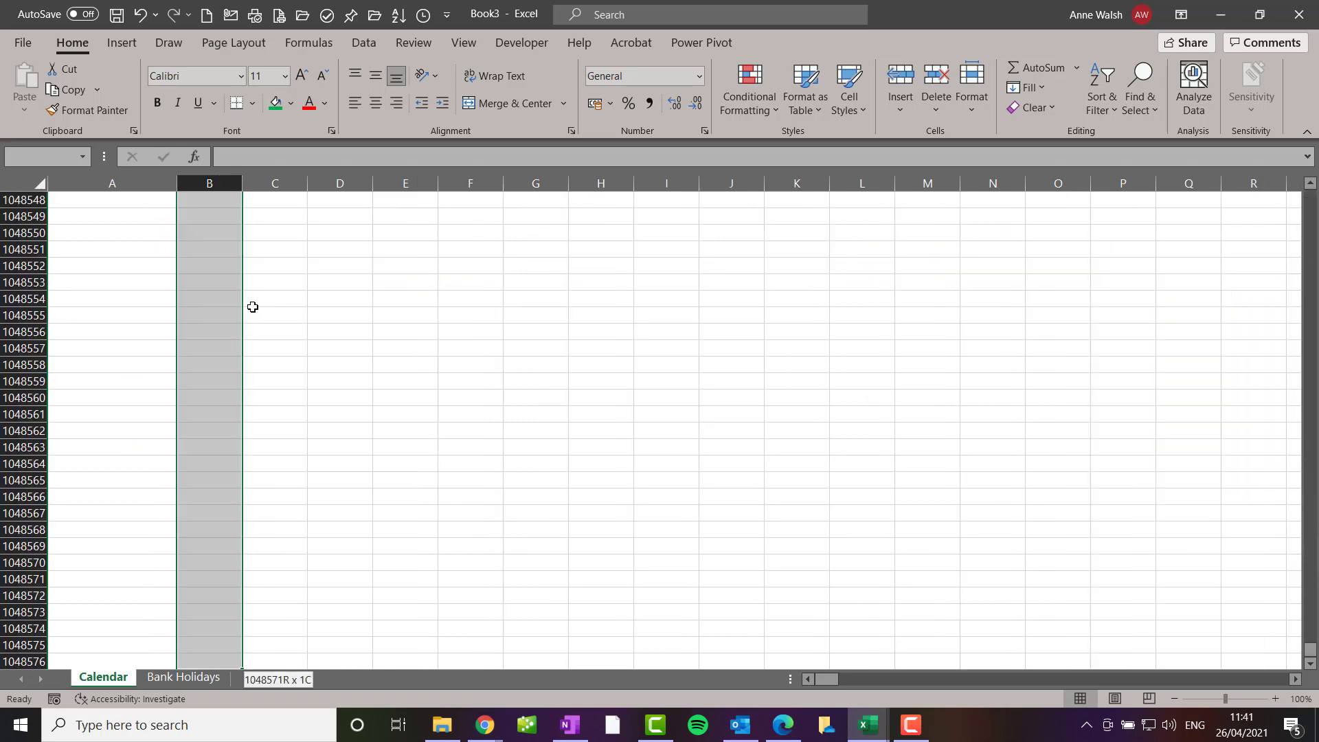
key(ctrl+shift+Up)
drag(185, 202, 185, 391)
key(ctrl+shift+Right)
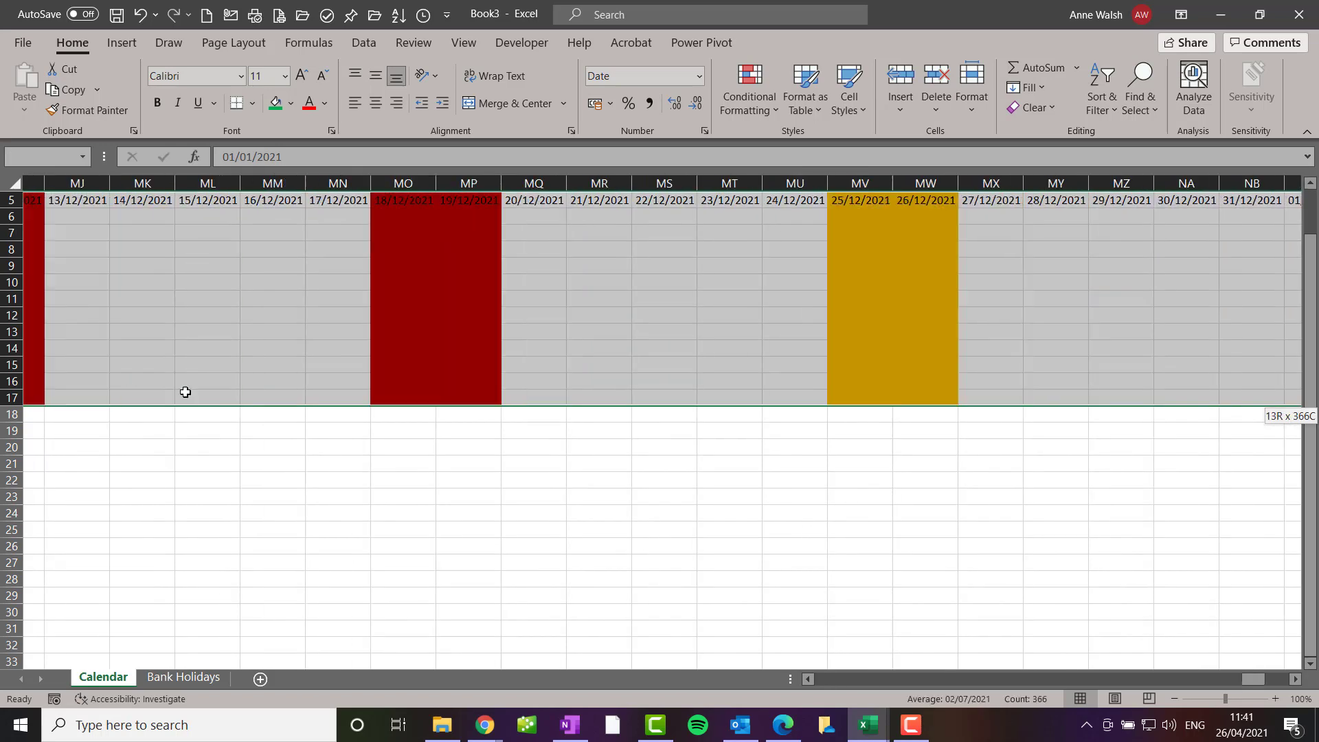
click(747, 110)
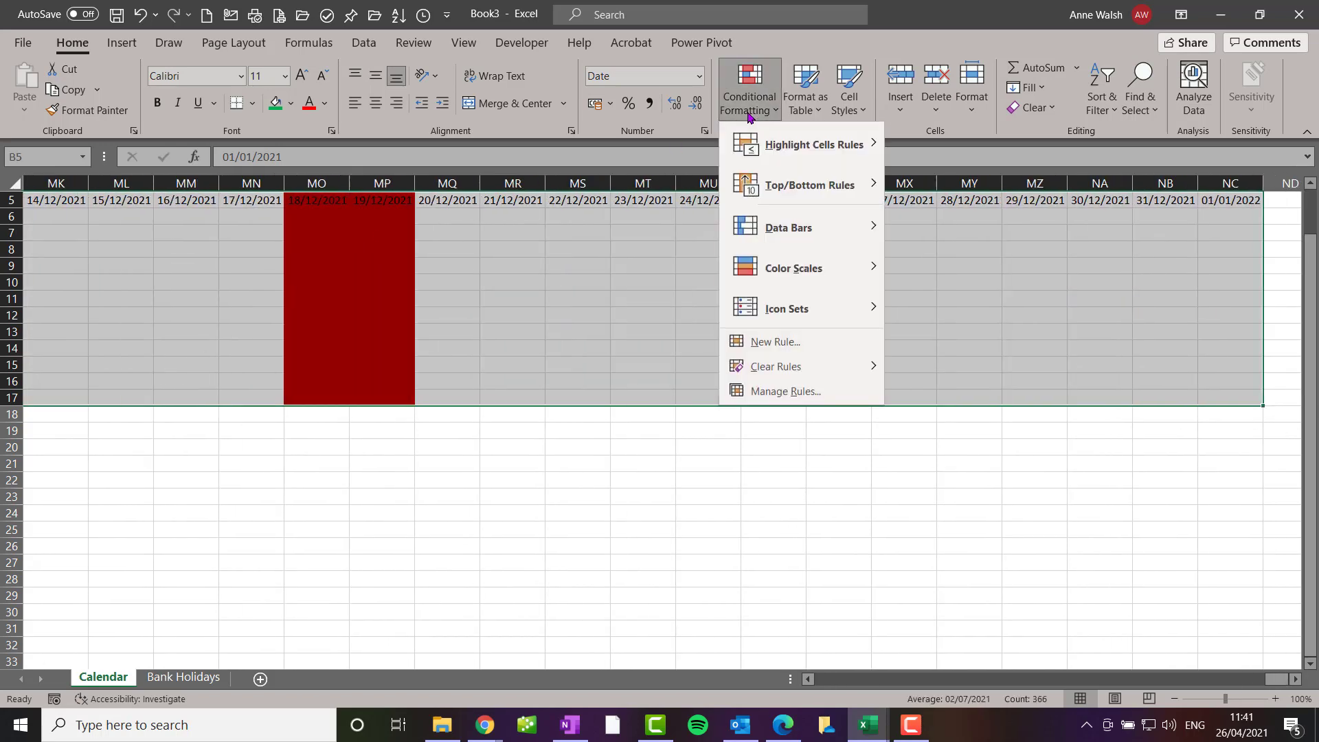
mouse_move(797, 141)
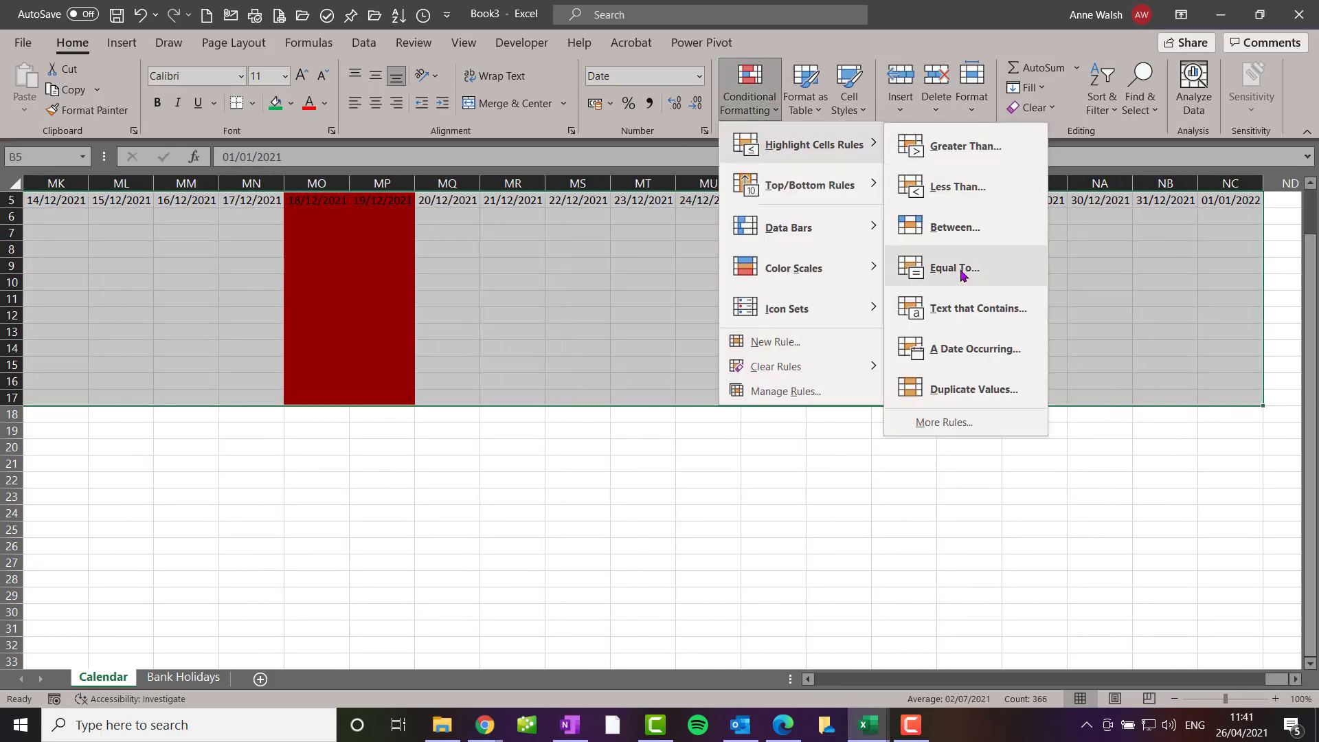
click(1043, 268)
drag(1310, 276, 1310, 229)
drag(1282, 680, 797, 680)
click(497, 200)
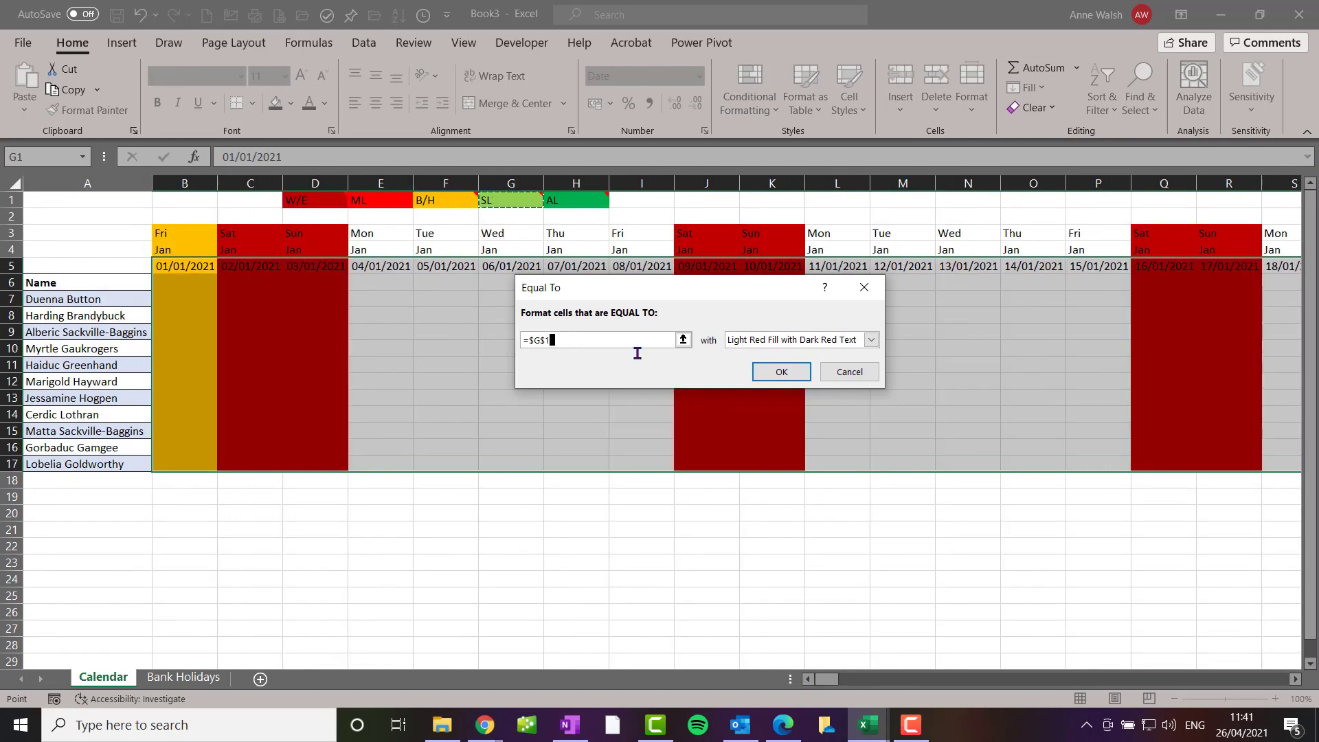
Set a custom light green fill as the format for cells equal to $G$1 and apply the rule.
click(872, 340)
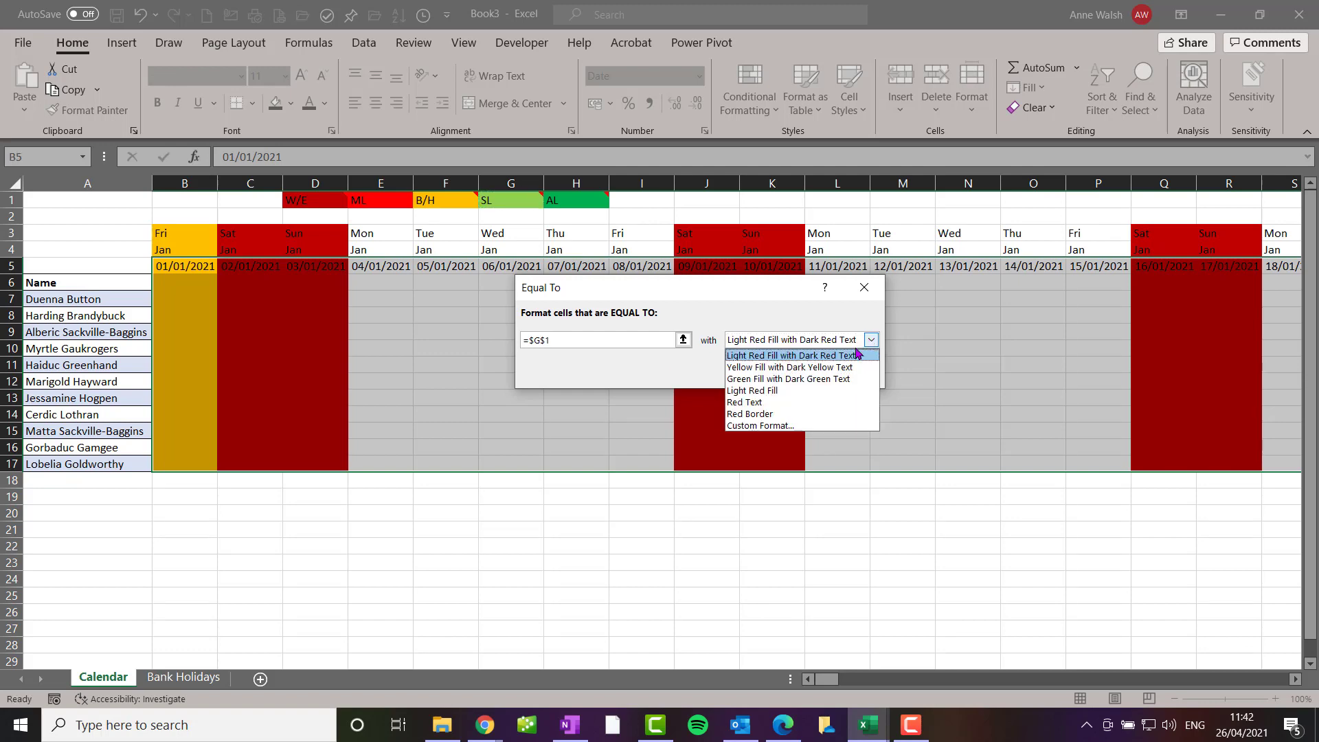
click(769, 426)
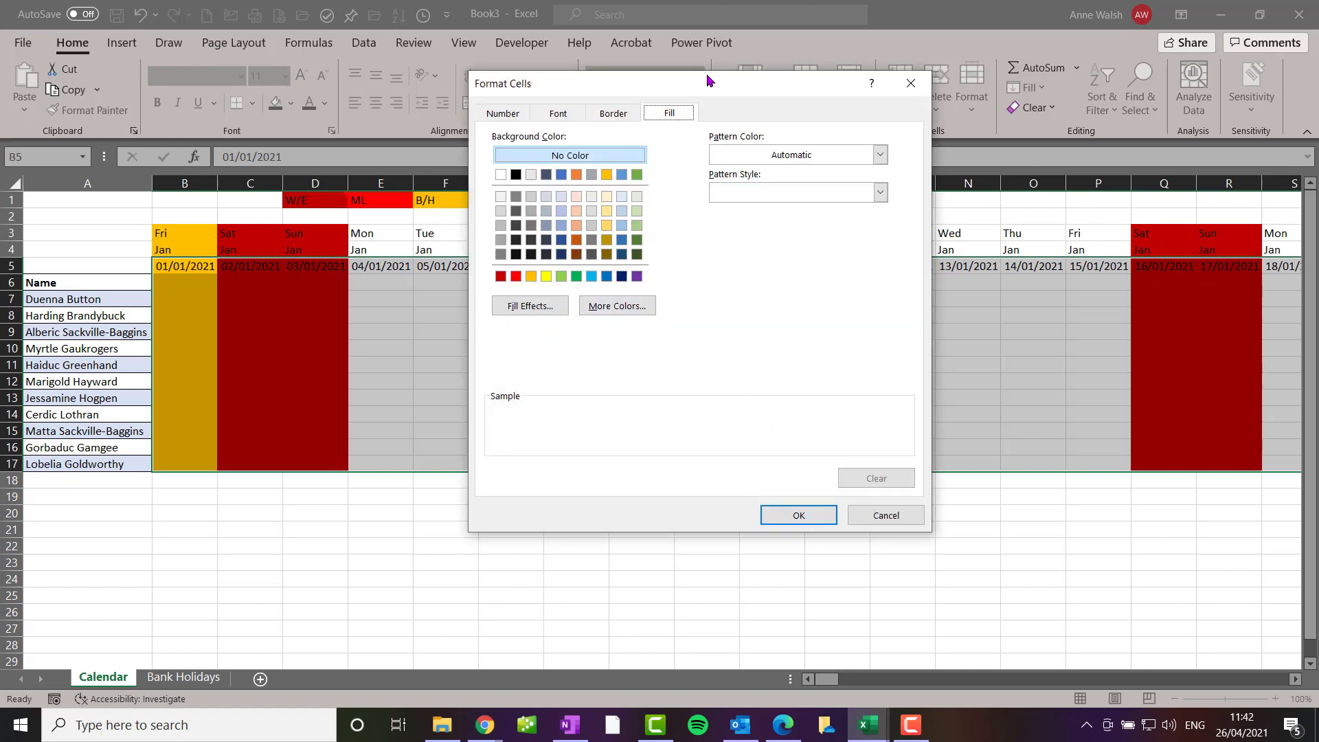
drag(710, 81, 940, 116)
click(790, 311)
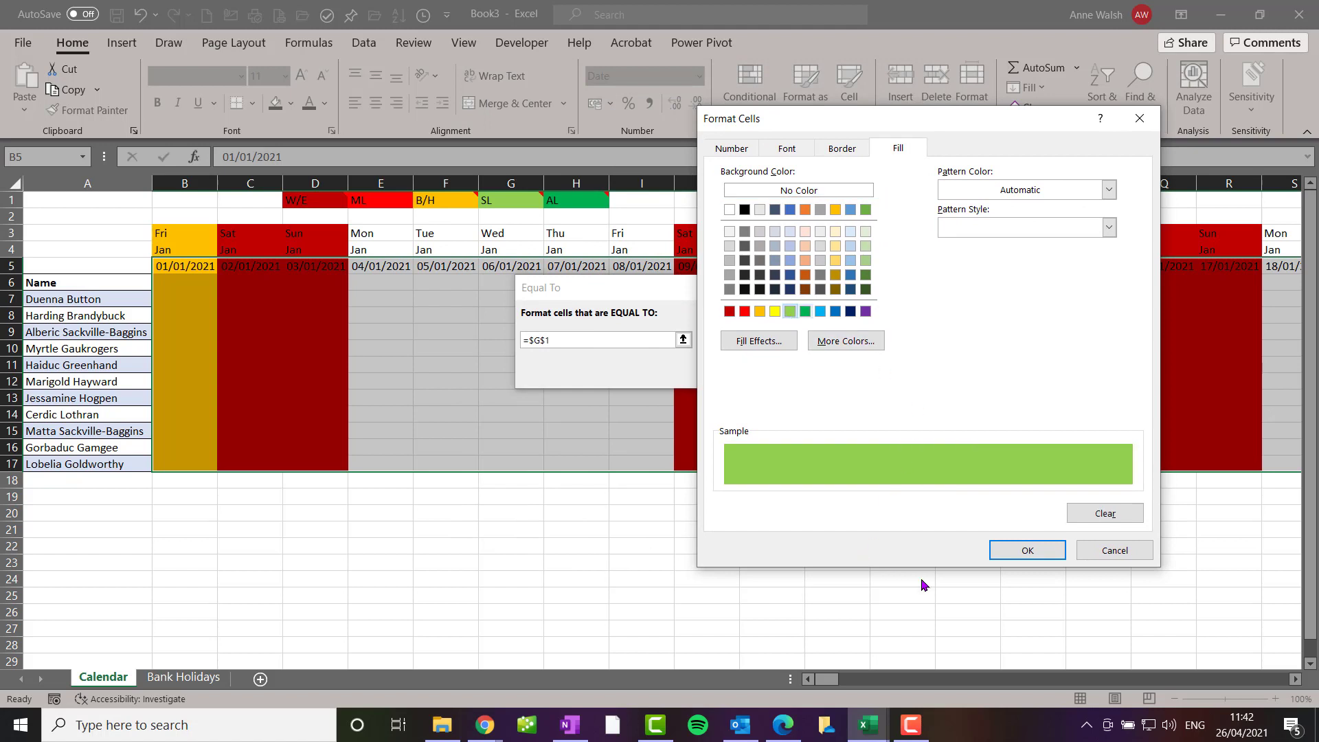
click(1028, 550)
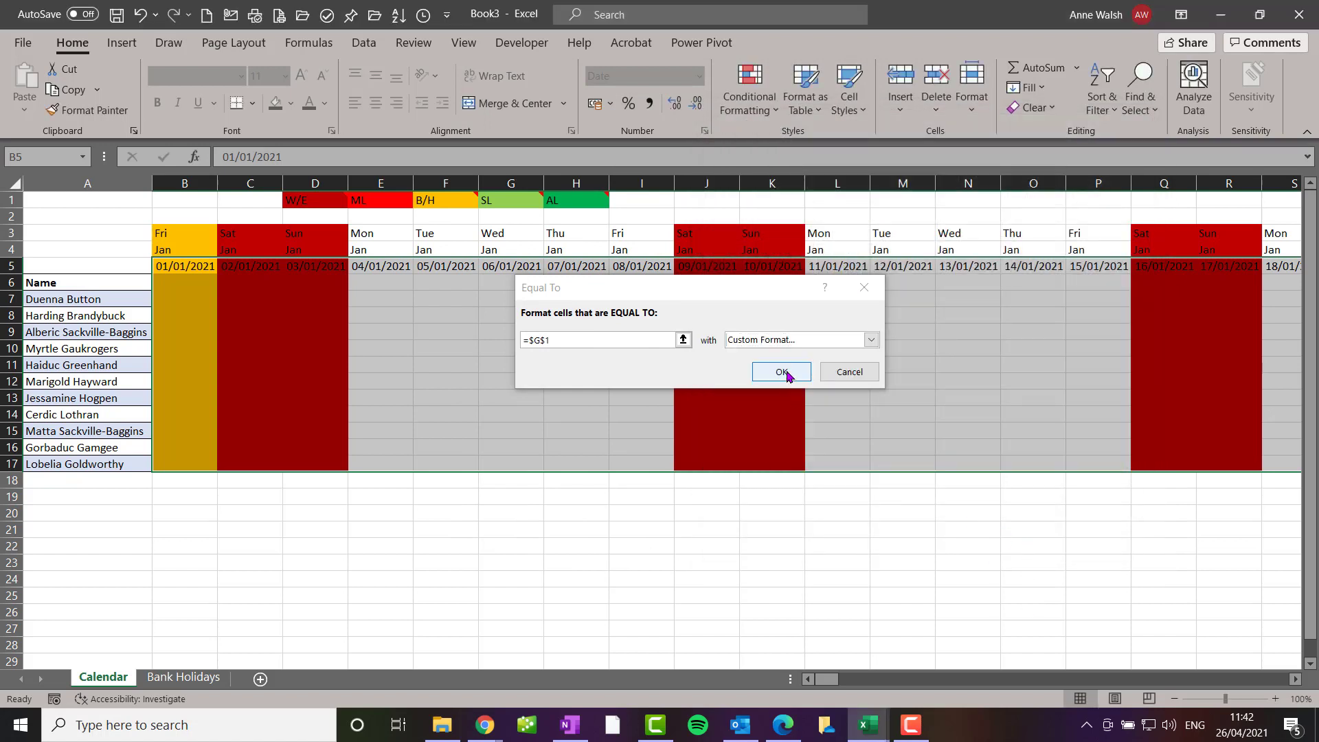
click(784, 372)
Test the light green rule by entering "SL" in F9, and remove the entry by filling the blank cell F8 down over it.
drag(444, 347, 443, 333)
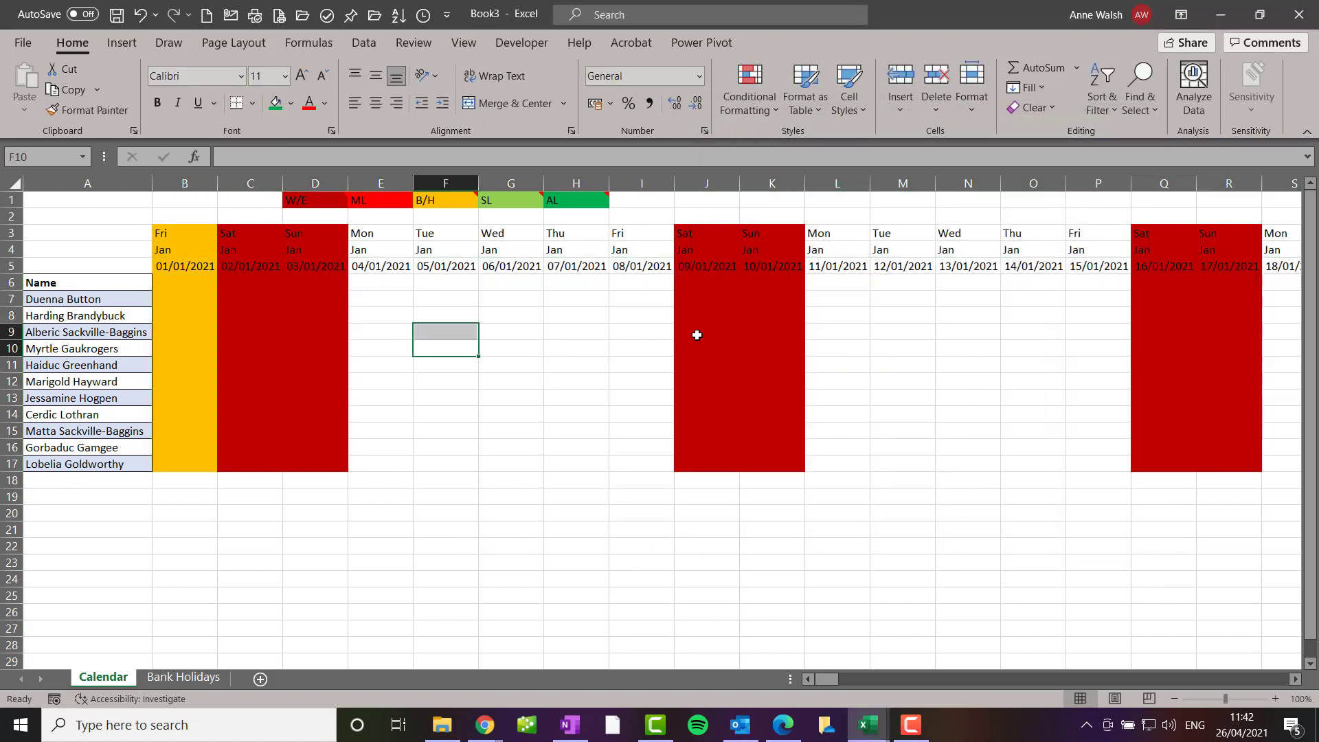
key(Up)
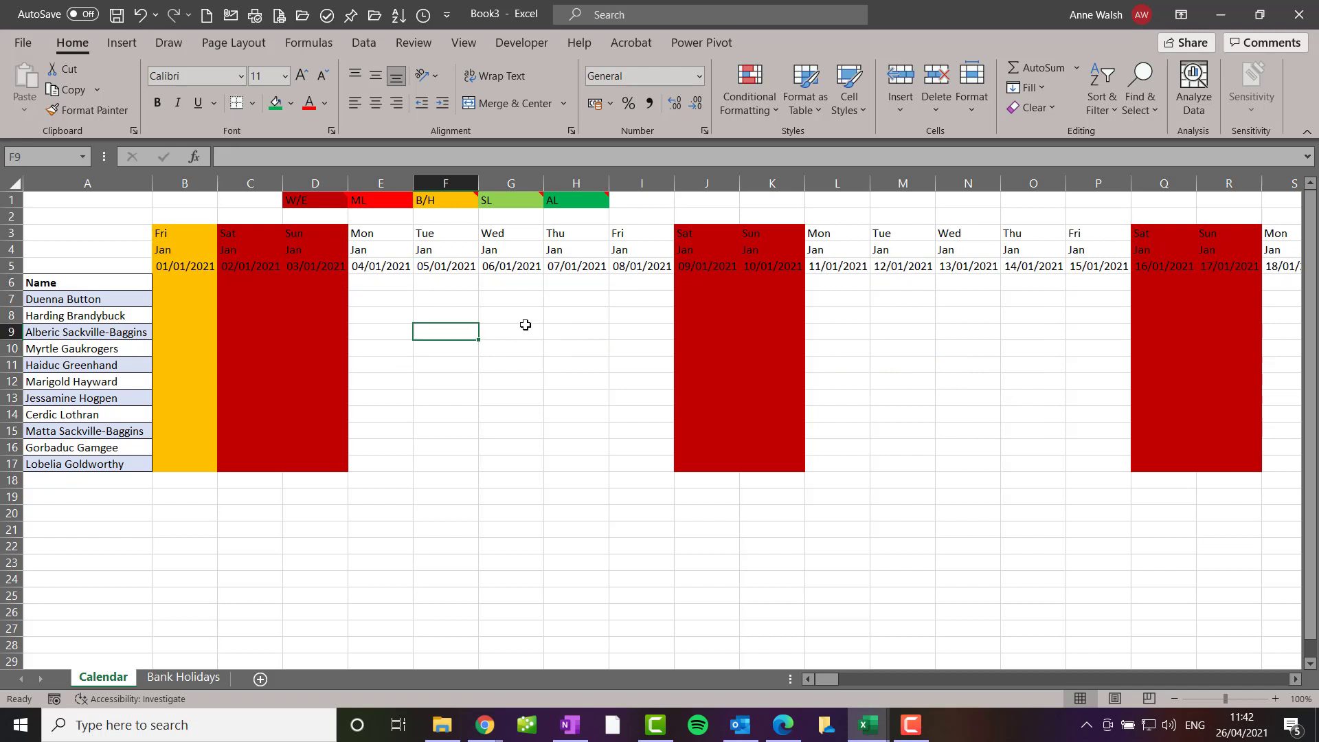
text(SL)
key(Return)
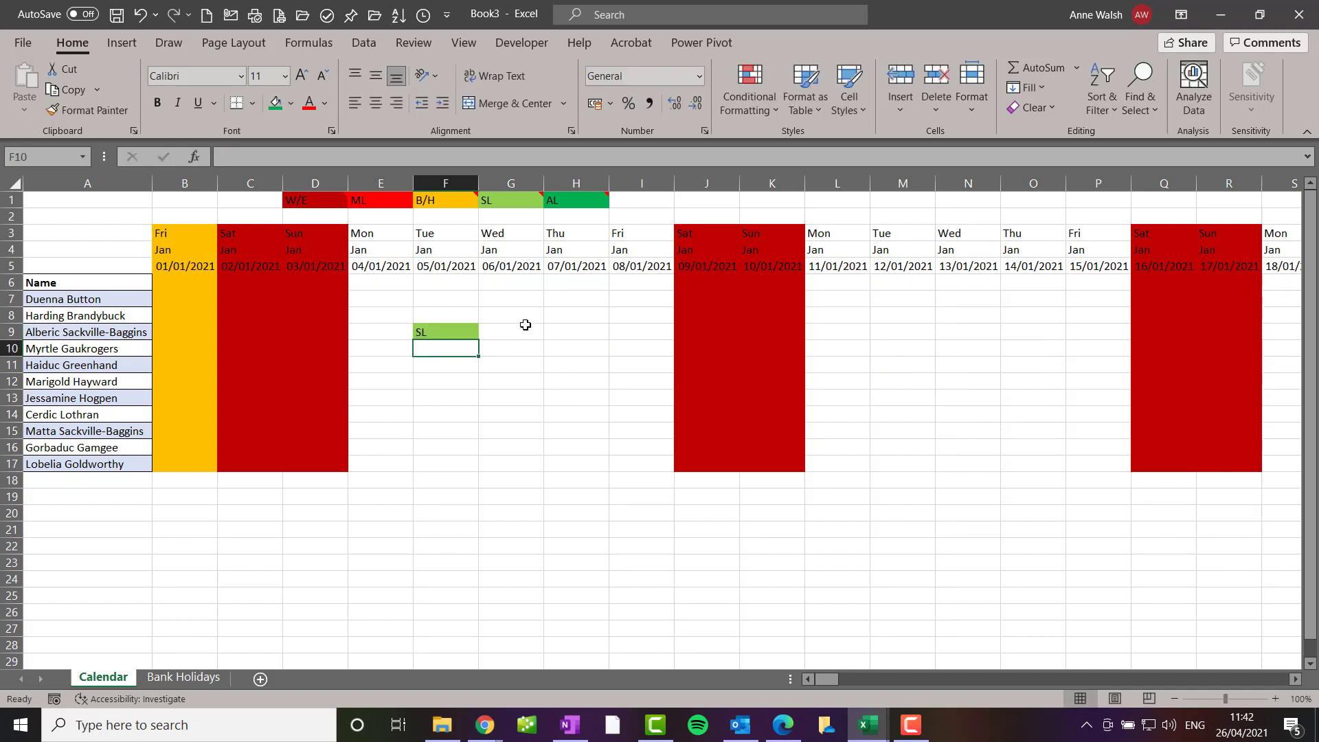
click(472, 319)
drag(478, 323, 479, 343)
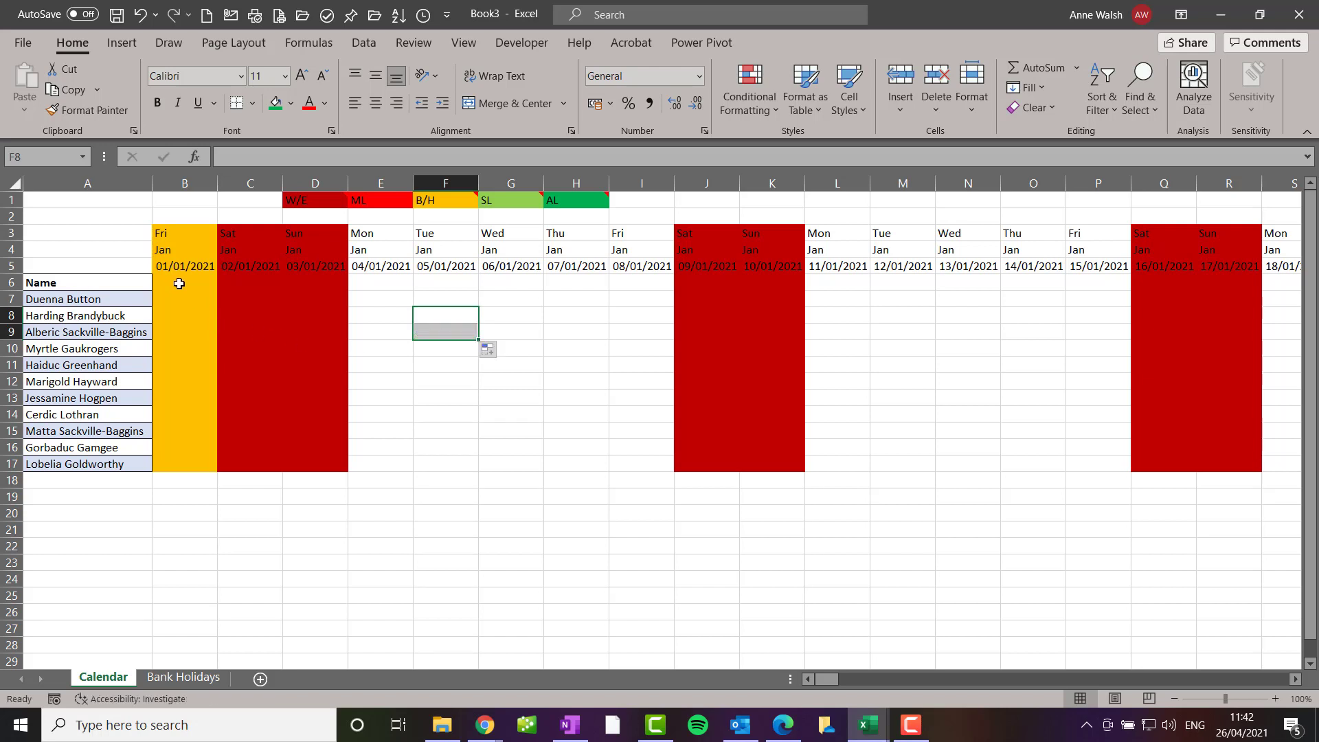
Start an Equal To highlight rule for rows 6 to 17 from column B to the sheet's last column, comparing with $H$1.
drag(179, 283, 176, 457)
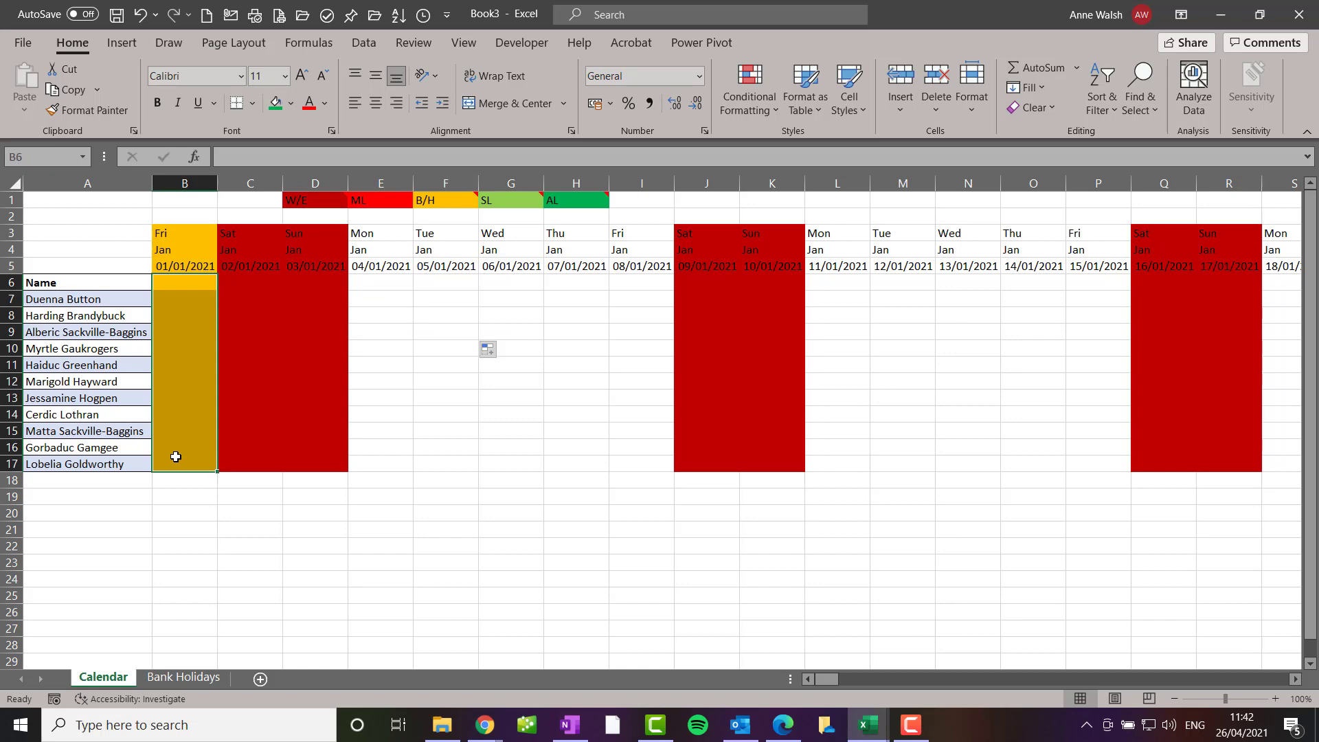
key(ctrl+shift+Right)
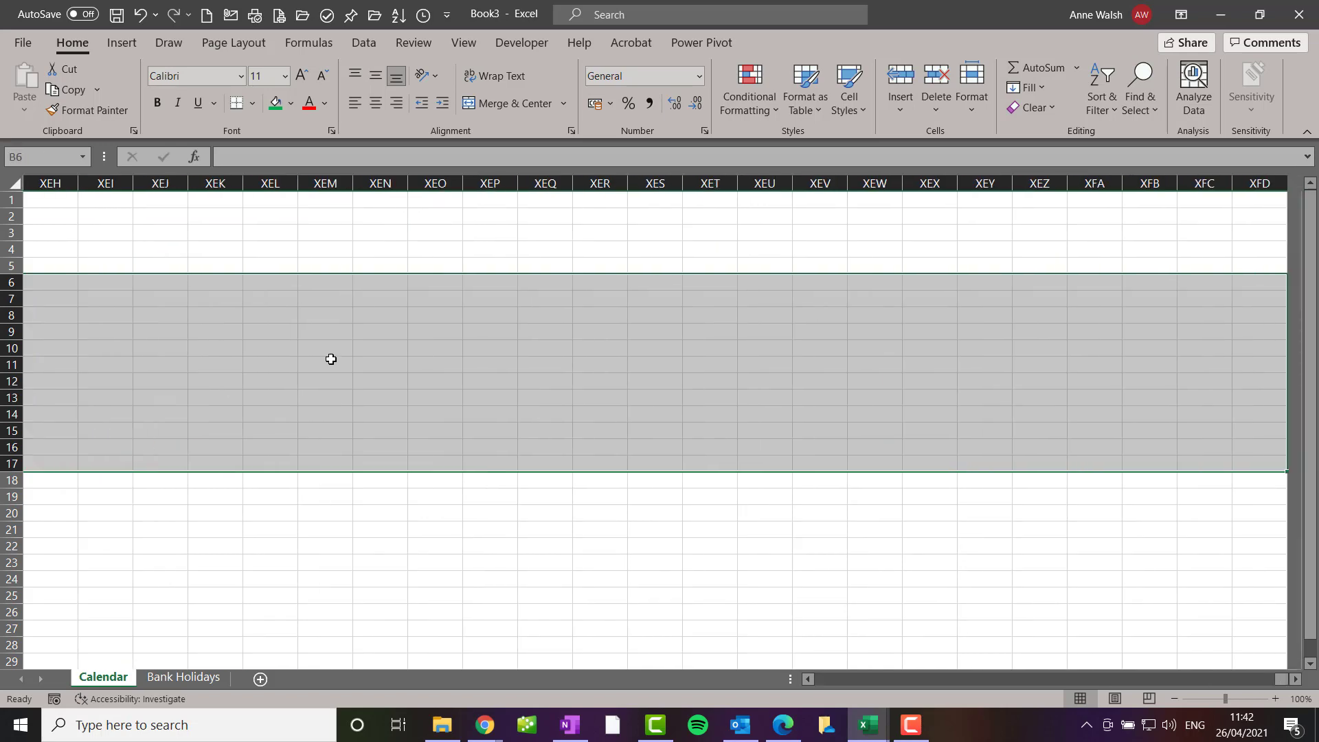
click(741, 110)
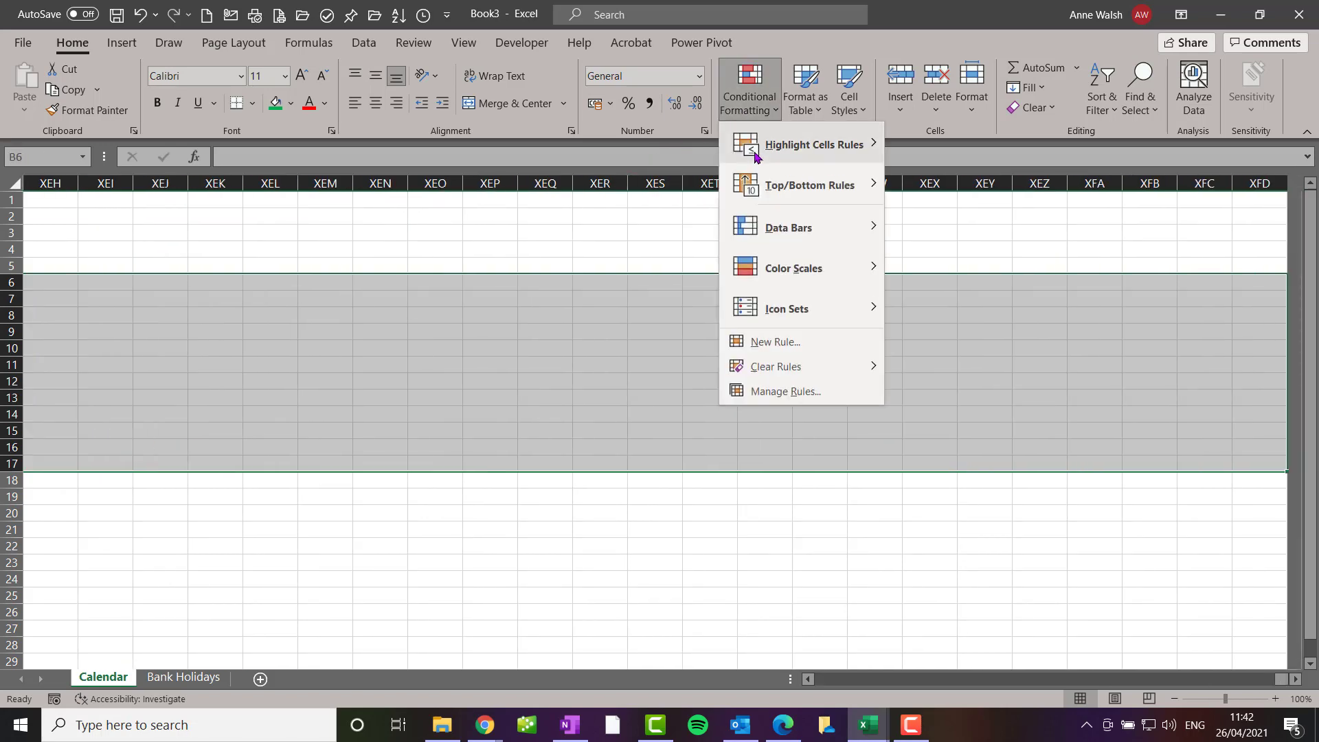
mouse_move(764, 152)
click(936, 270)
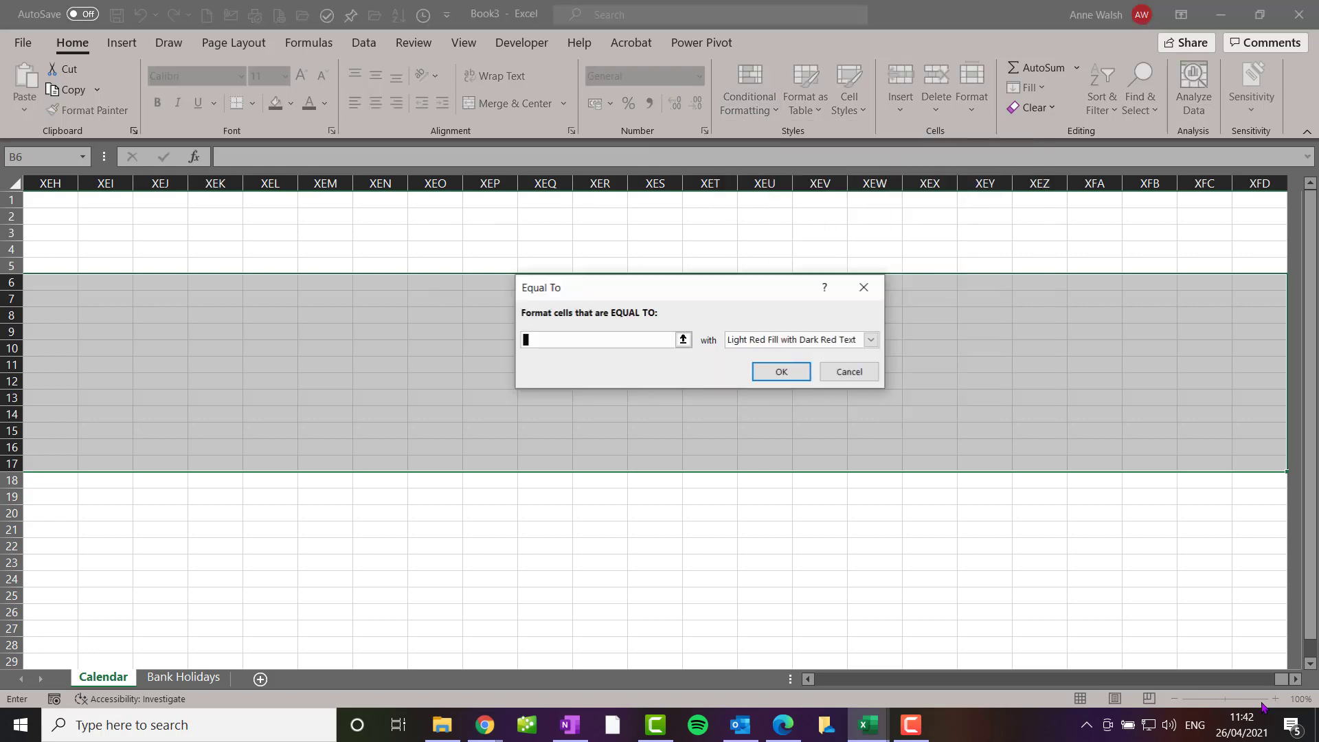
drag(1282, 679, 817, 683)
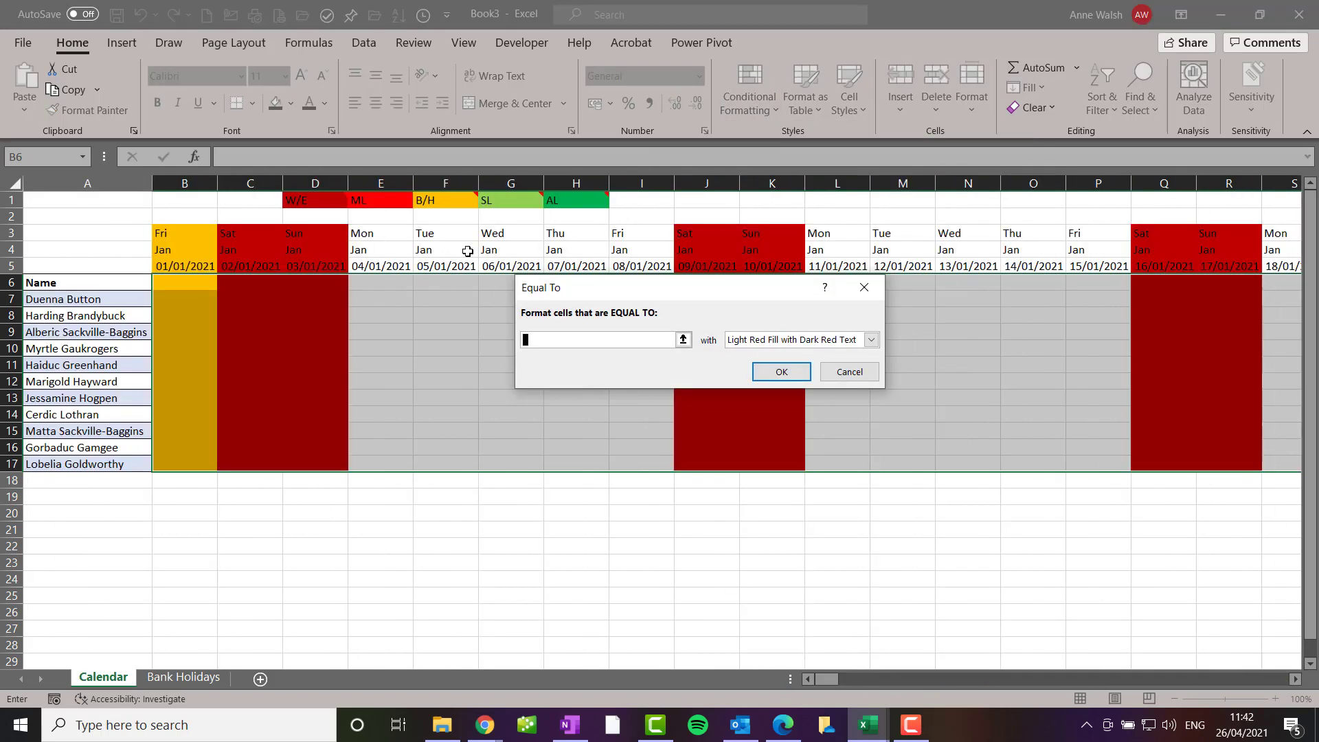
click(577, 200)
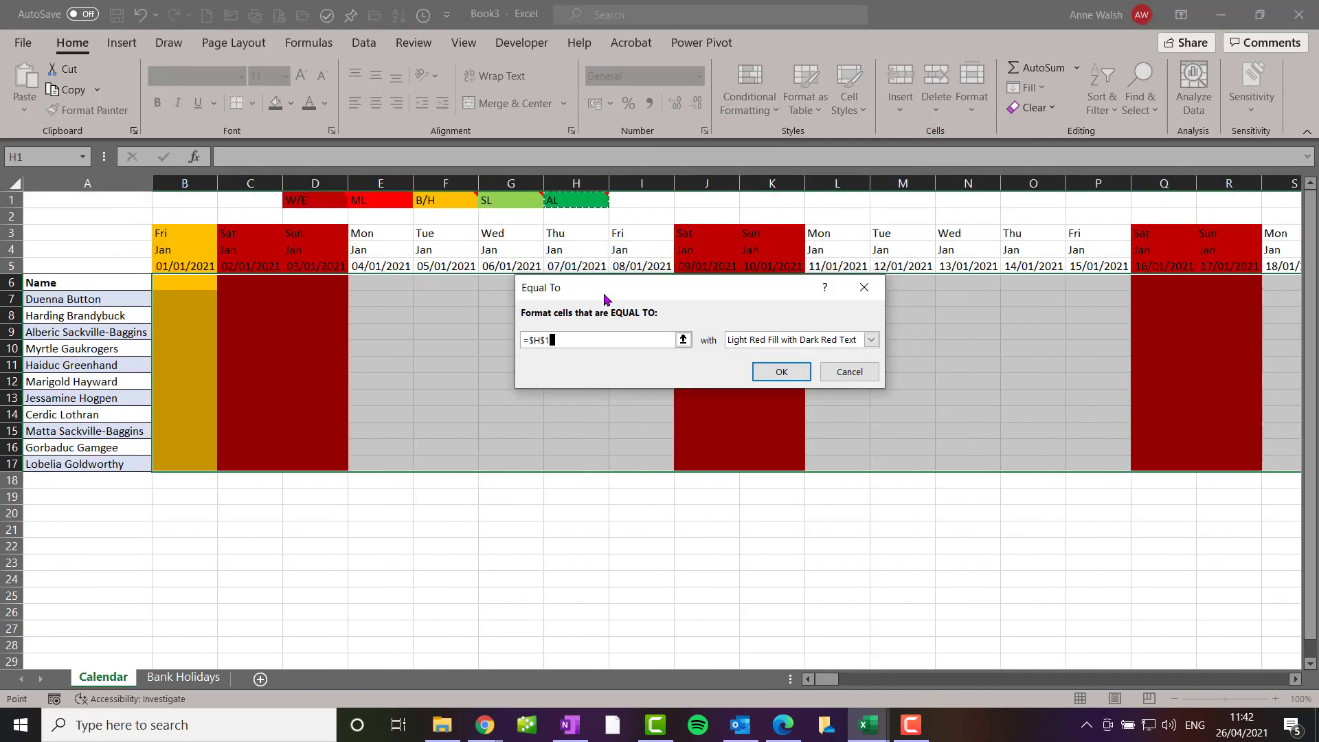
Set a custom green fill, darker than the SL green, as the format for cells equal to $H$1 and apply the rule.
click(871, 339)
click(833, 426)
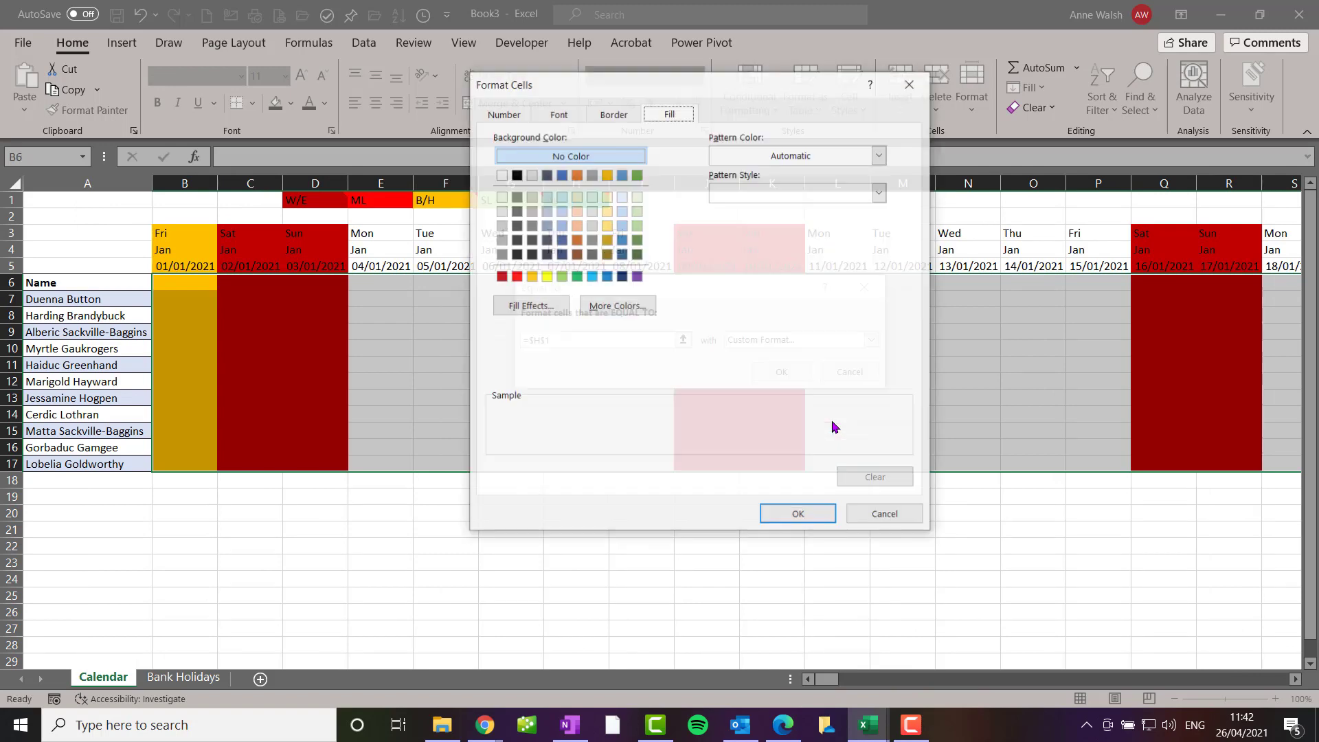
click(561, 276)
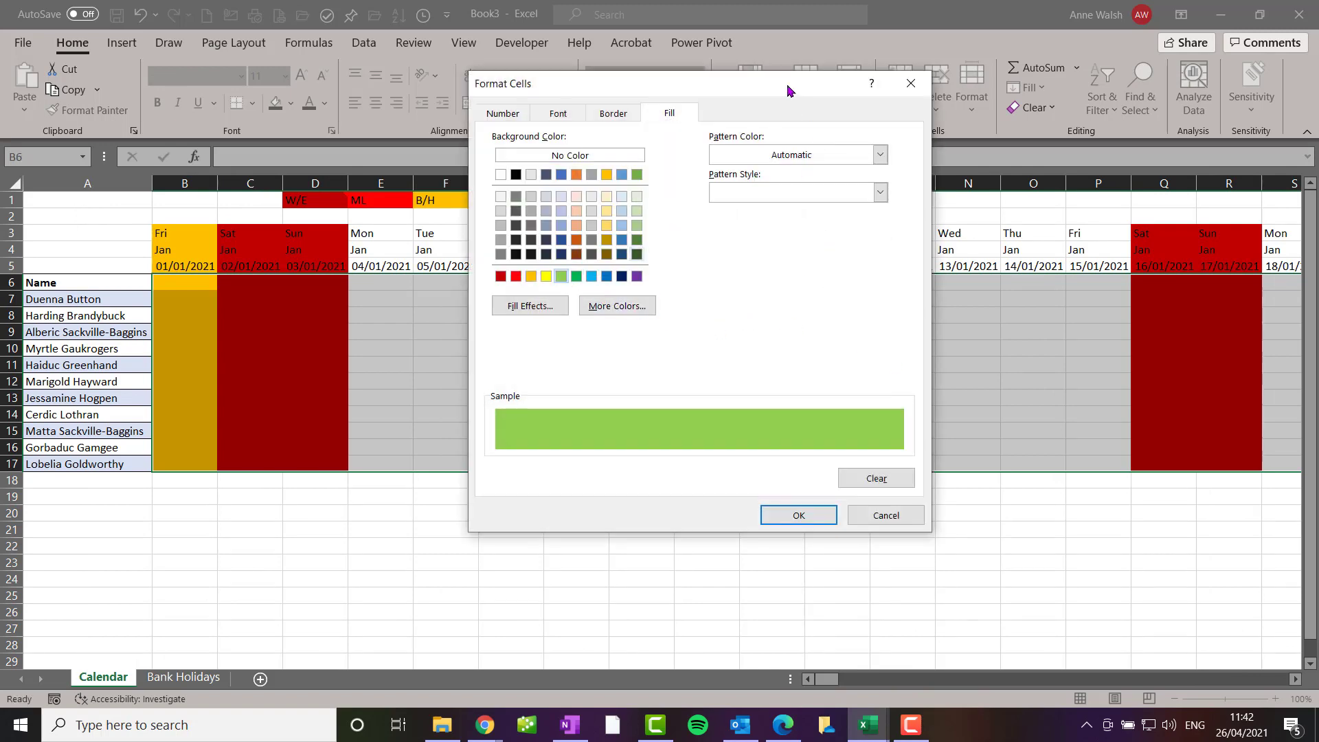
drag(771, 96, 1032, 187)
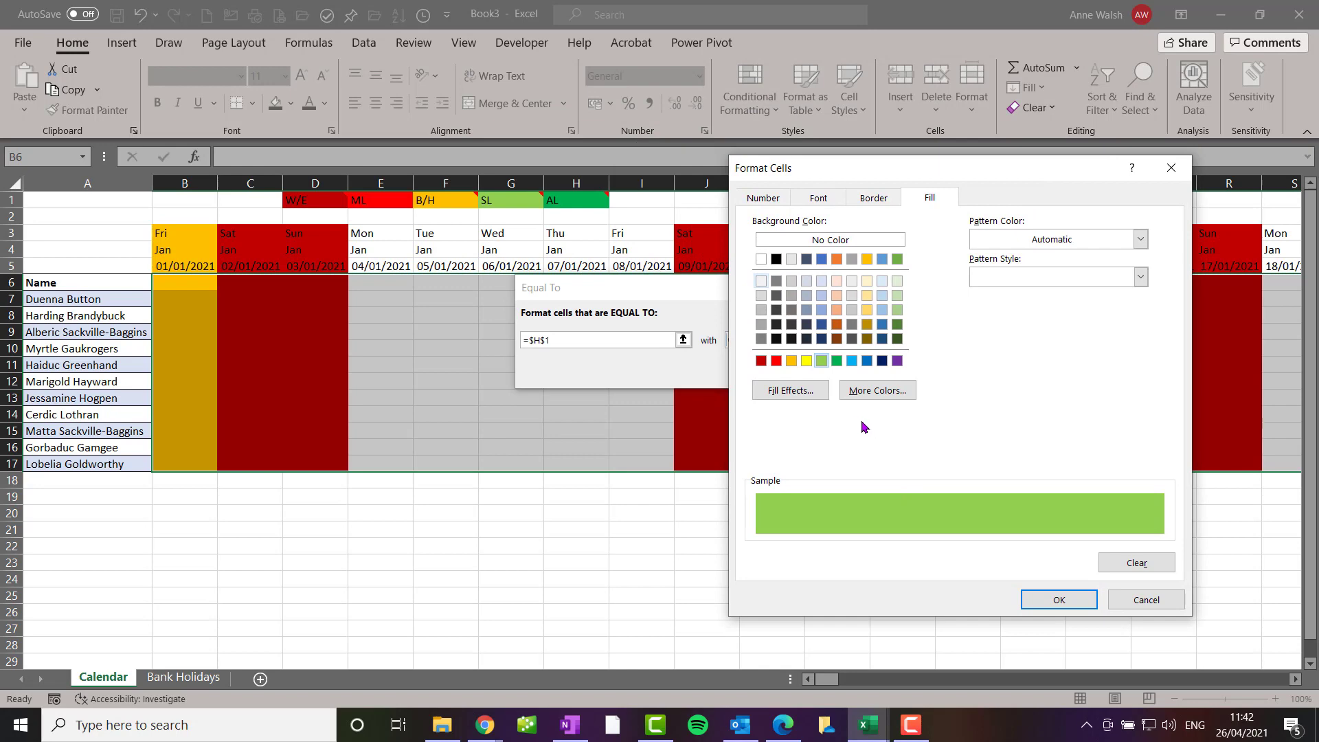
click(836, 361)
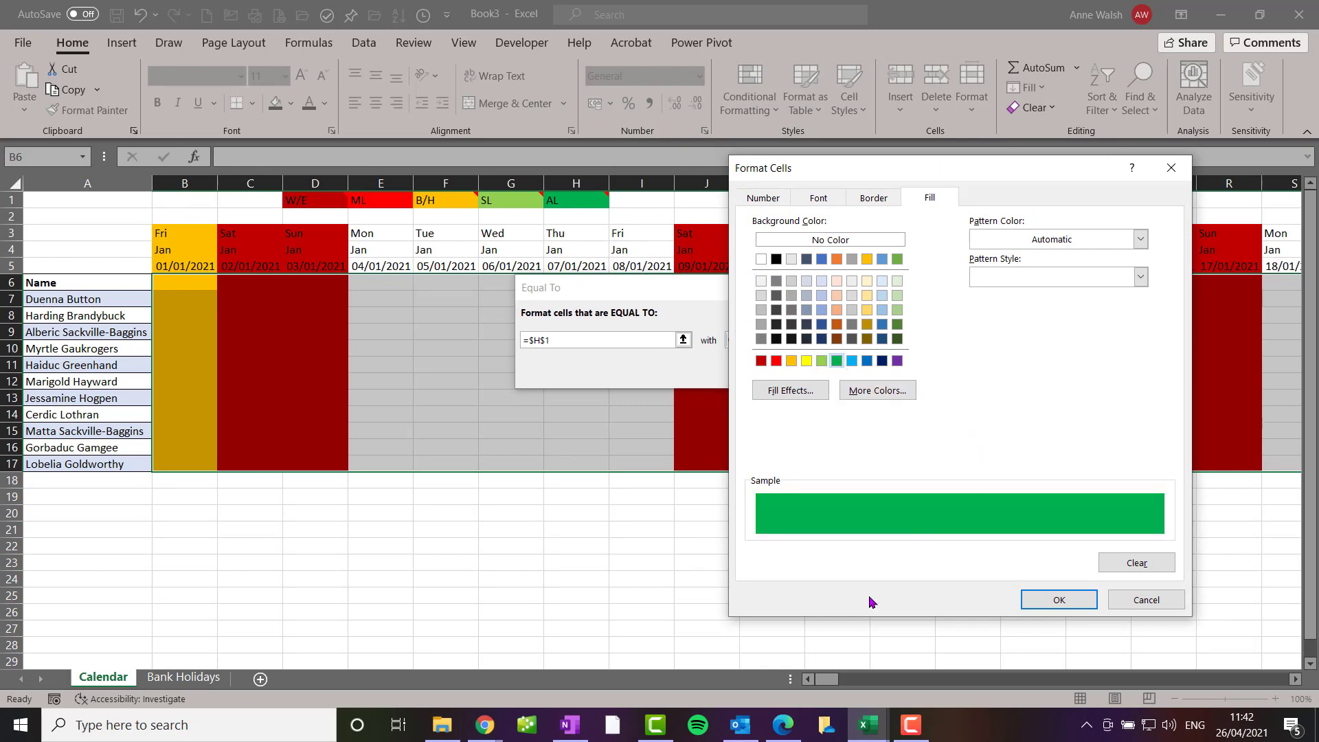
click(1057, 600)
click(777, 372)
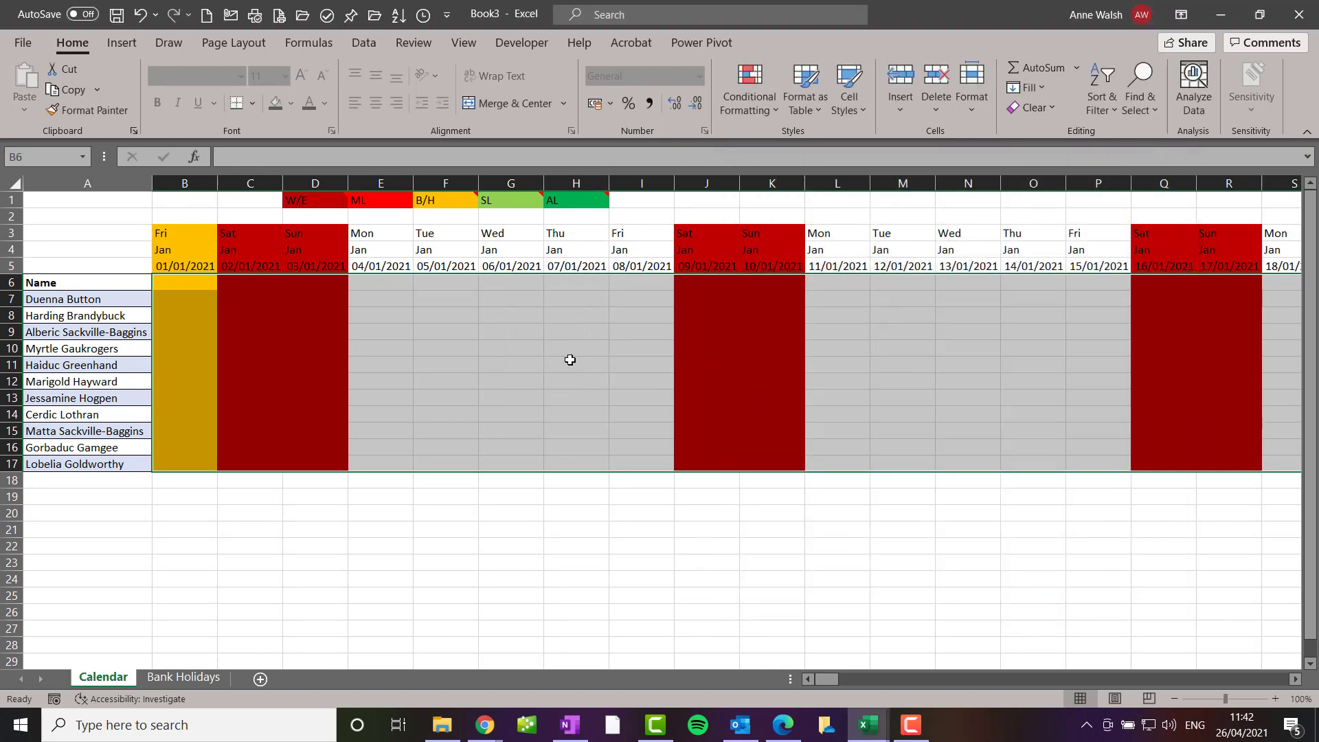
Test the $H$1 rule by entering "AL" in F9, and remove the entry by filling the blank cell F8 down over it.
click(440, 331)
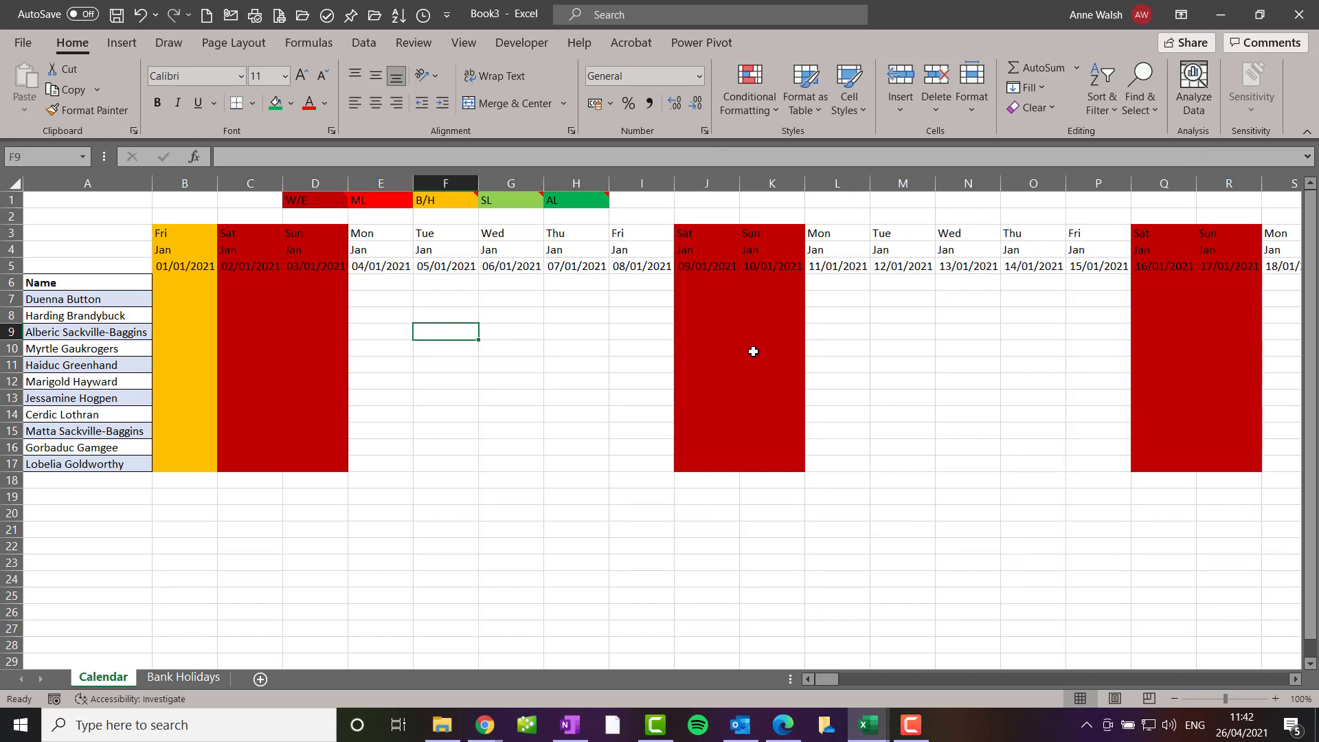
text(AL)
key(Return)
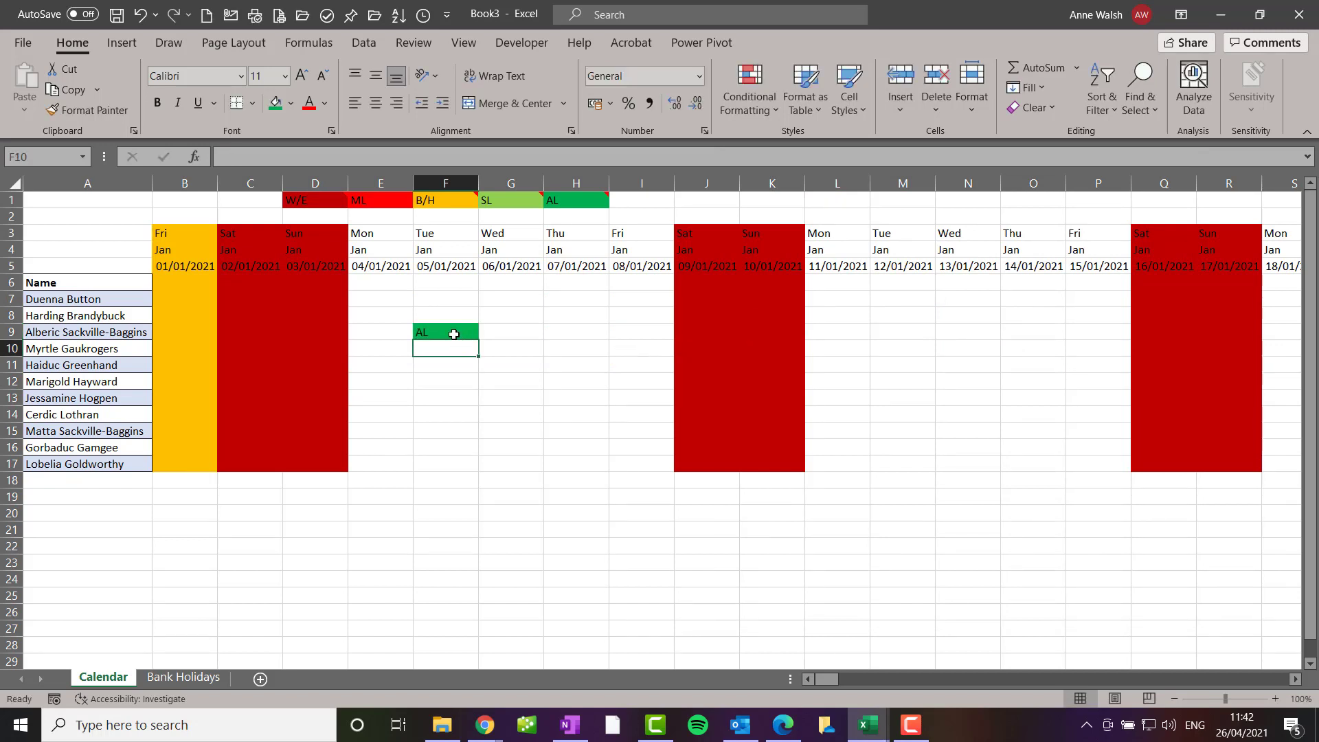
click(450, 313)
drag(479, 323, 477, 341)
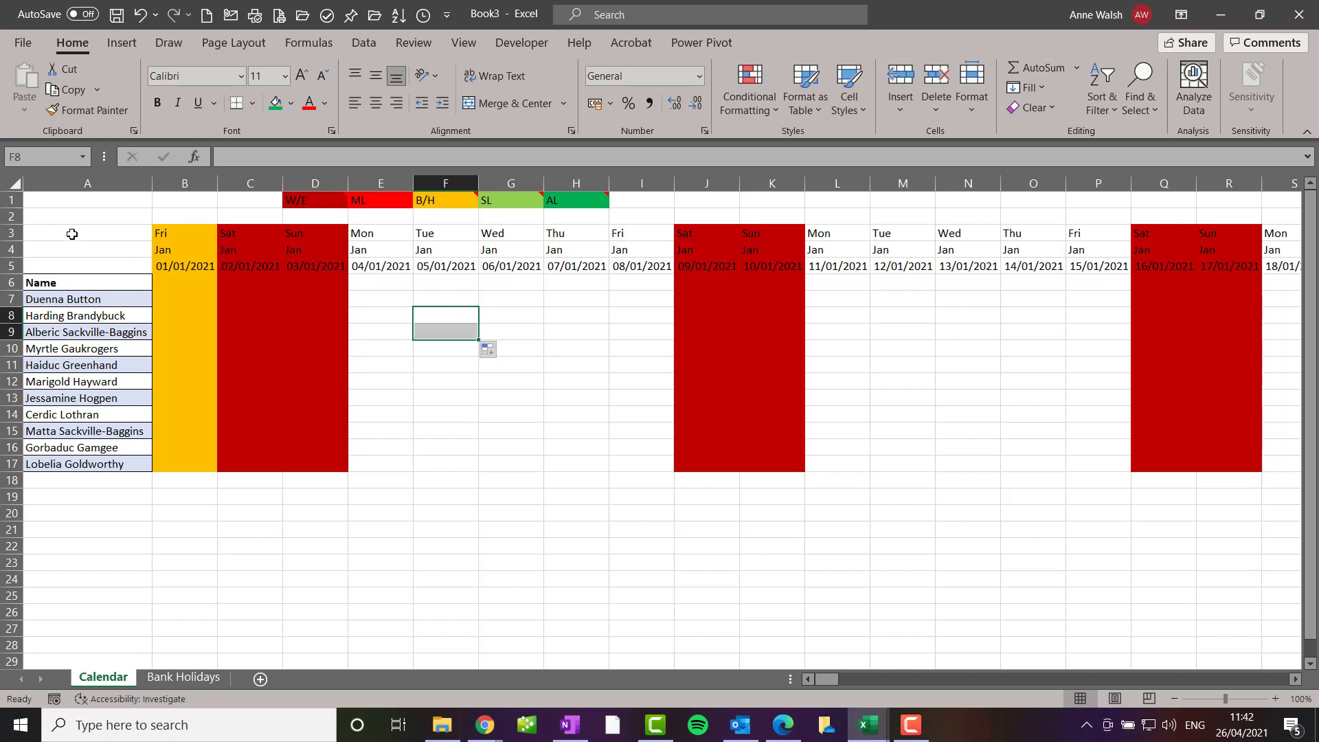
Apply All Borders to the calendar grid from A3 to row 17 of the 31/12/2021 column.
drag(71, 234, 98, 466)
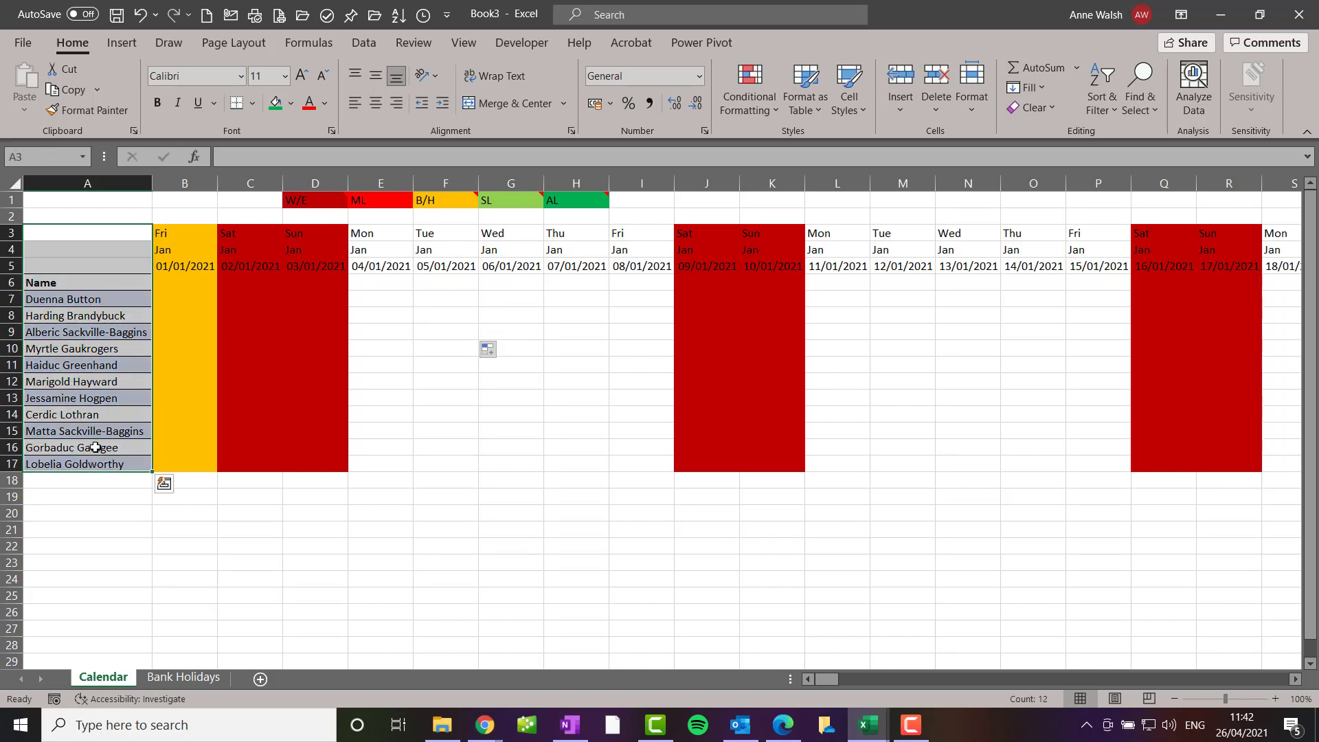
key(shift+Right)
key(ctrl+shift+Right)
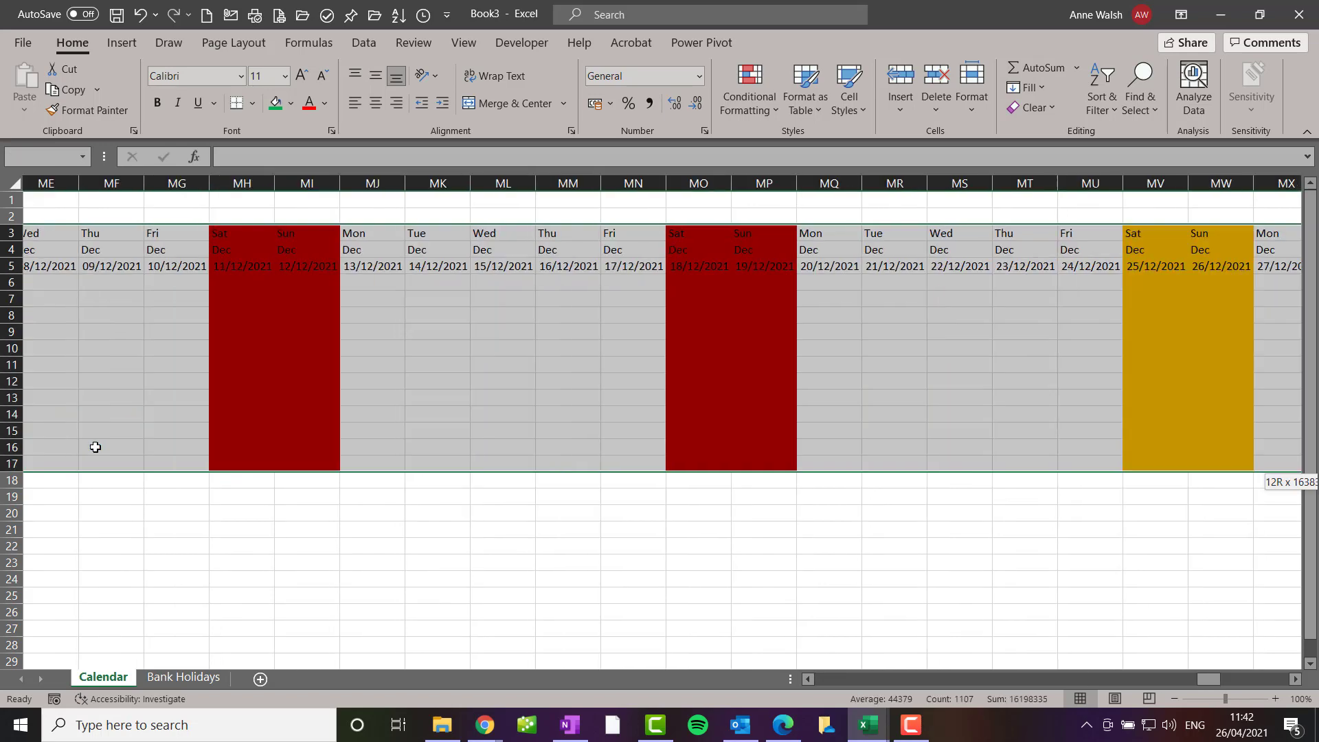
click(254, 104)
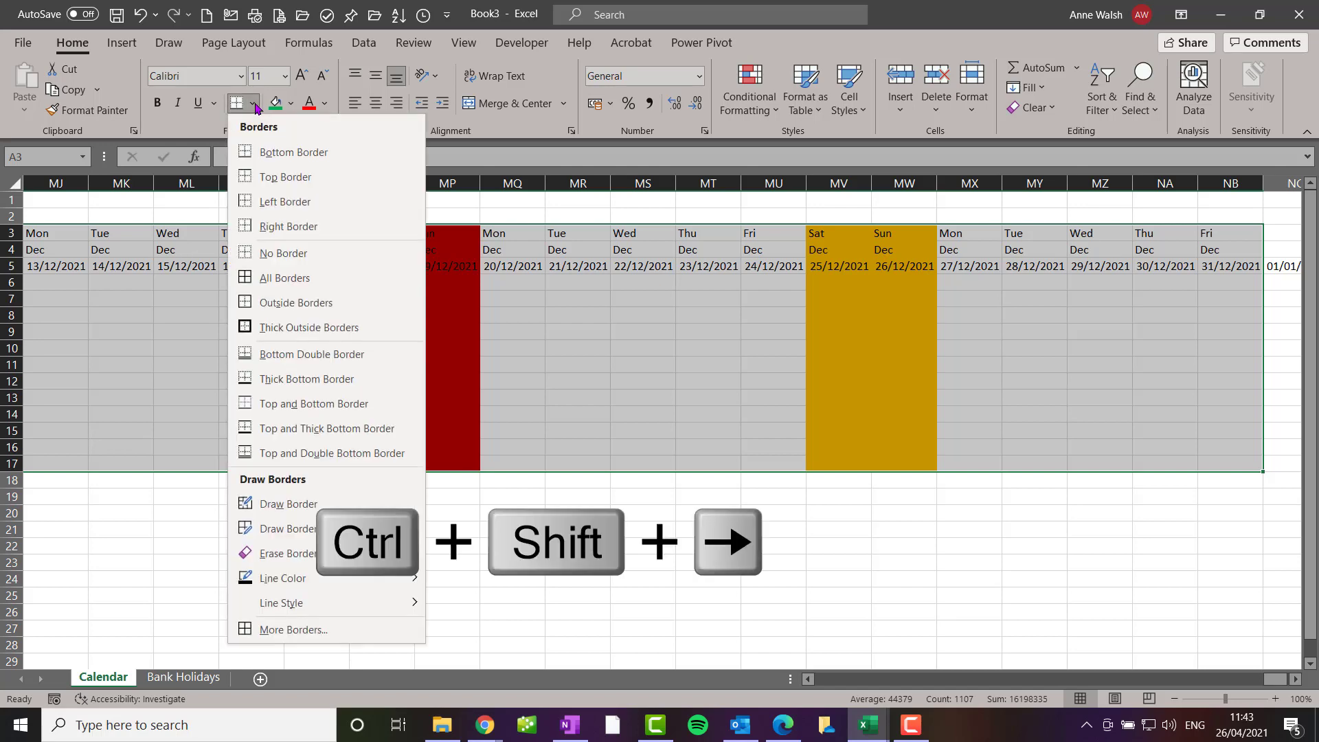
click(310, 281)
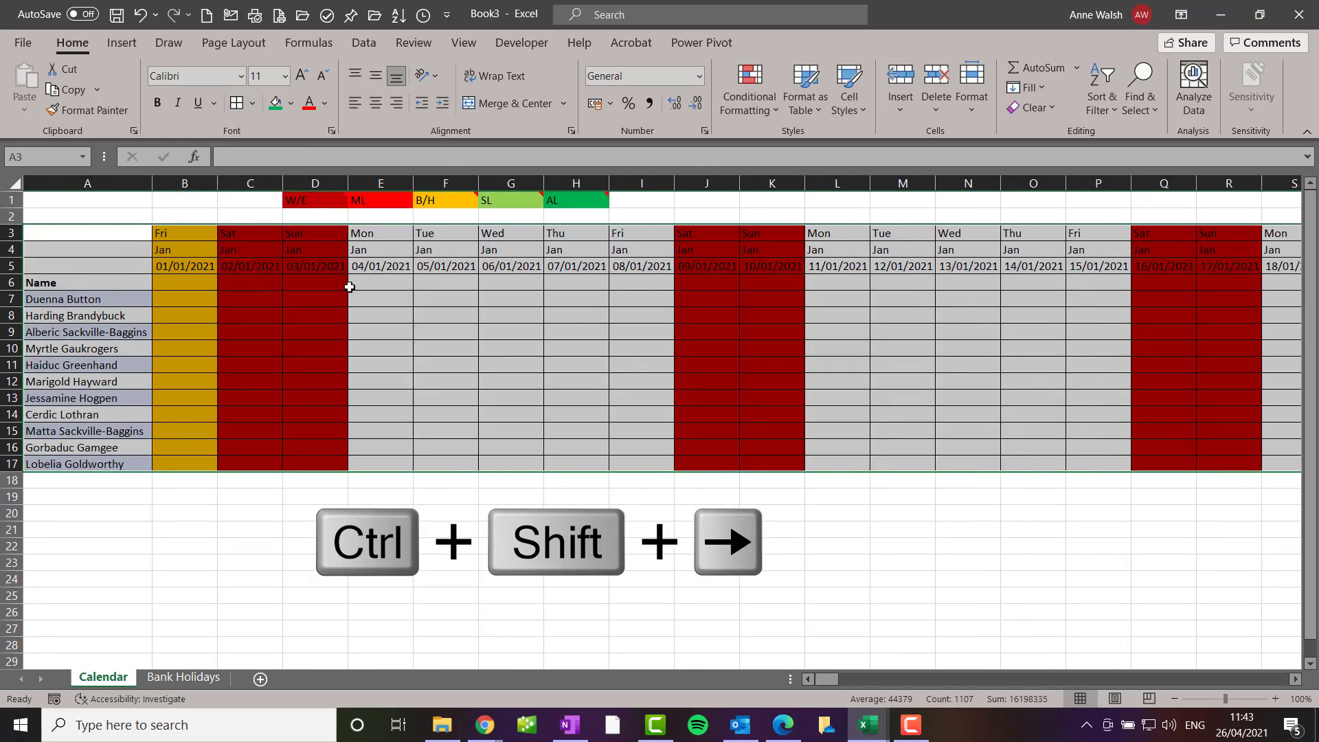
Make the weekday and month headings in rows 3 and 4 bold.
click(235, 250)
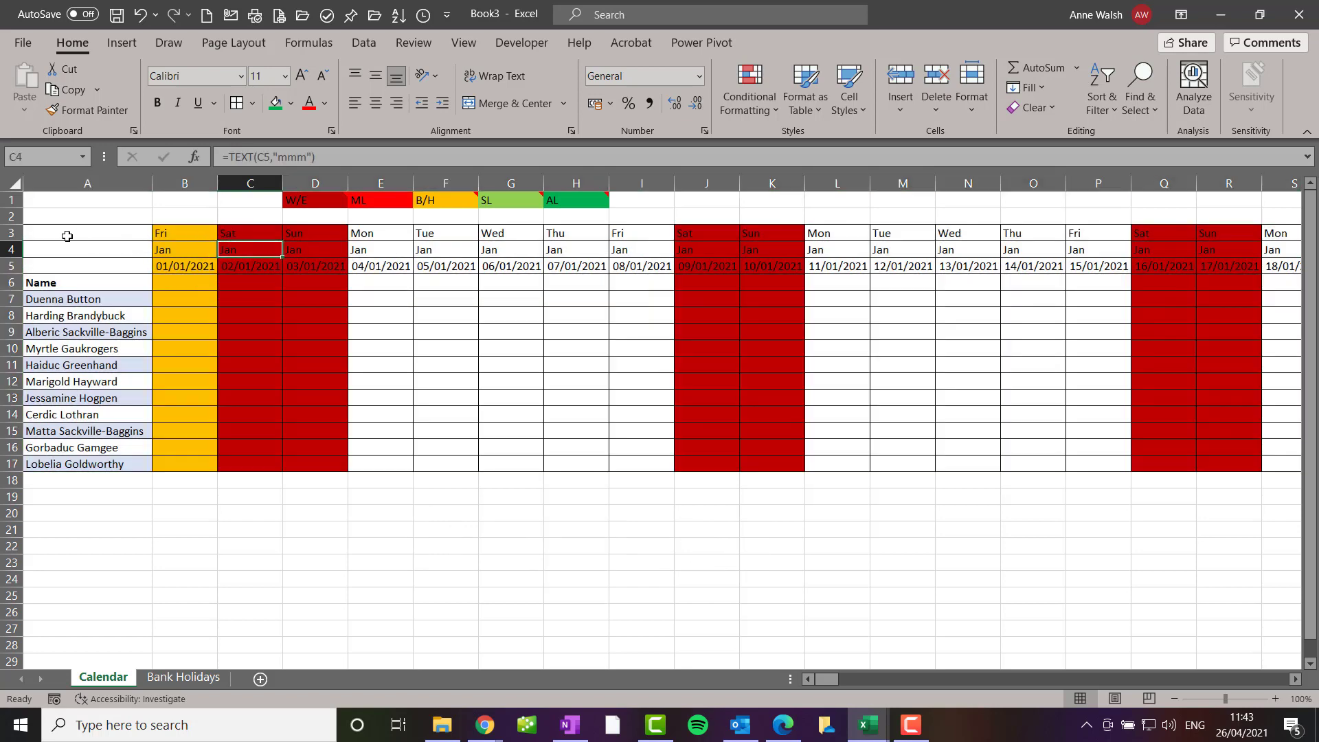
drag(17, 232, 18, 250)
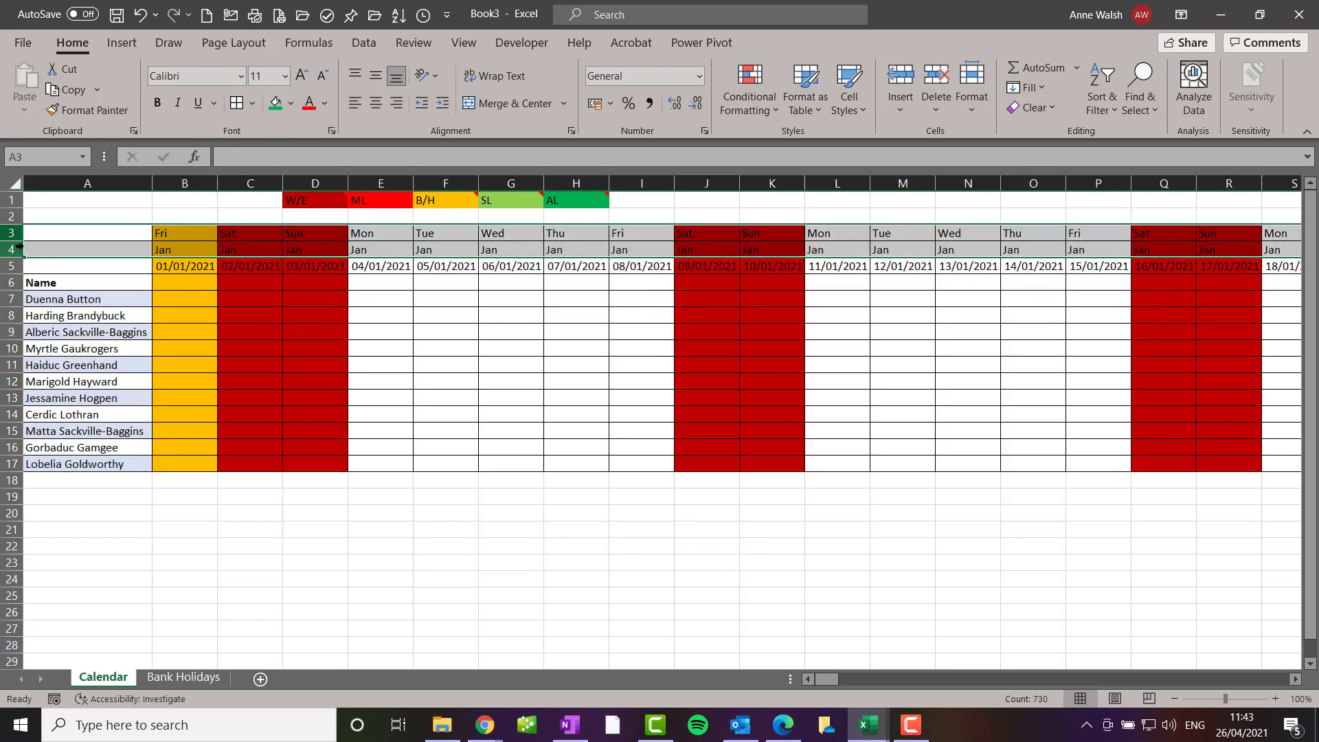
click(157, 104)
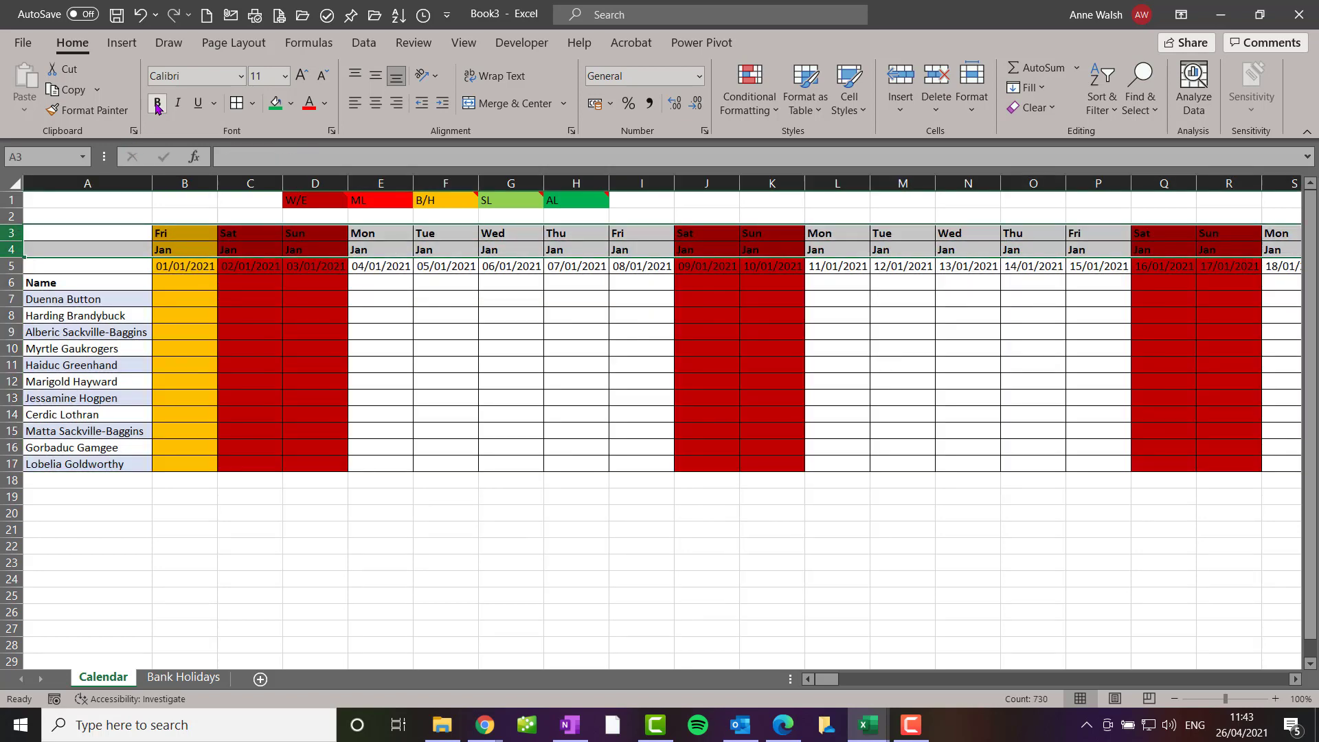
Increase the font size of the weekday and month headings in rows 3 and 4 to 12.
click(305, 76)
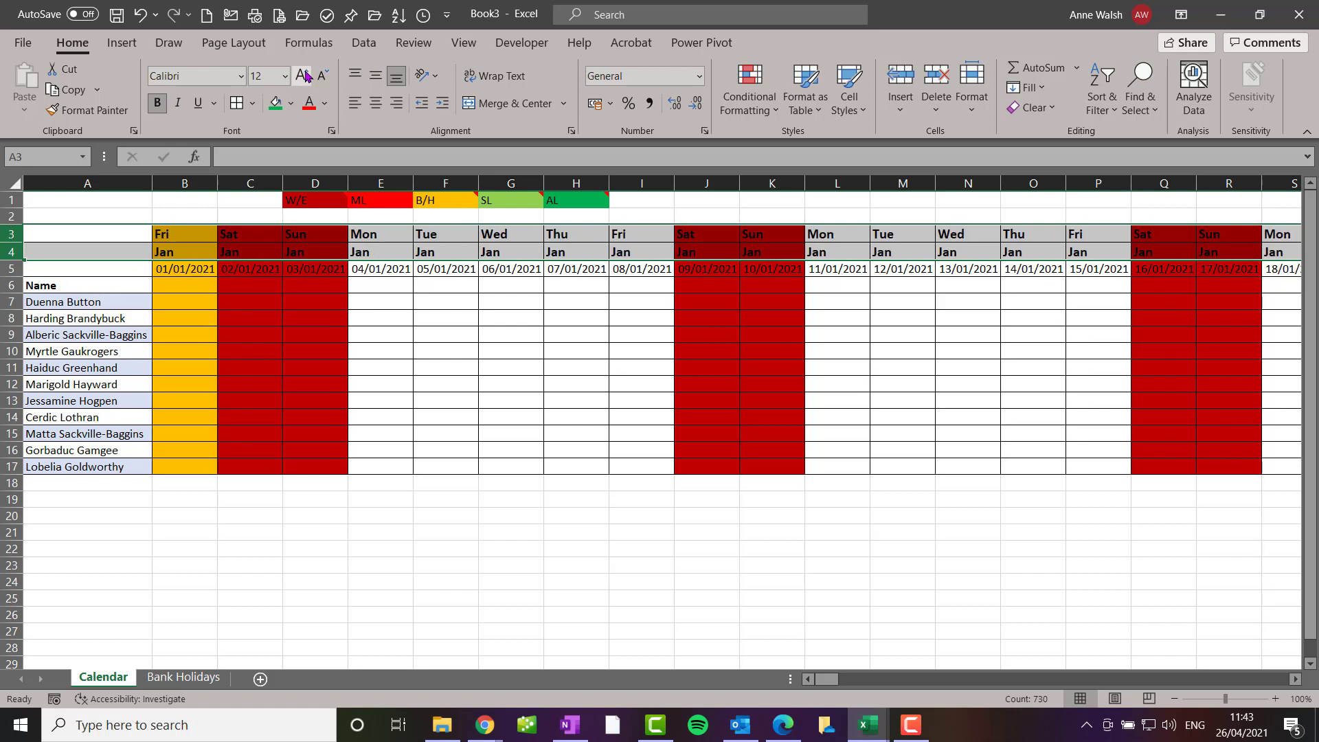
click(417, 255)
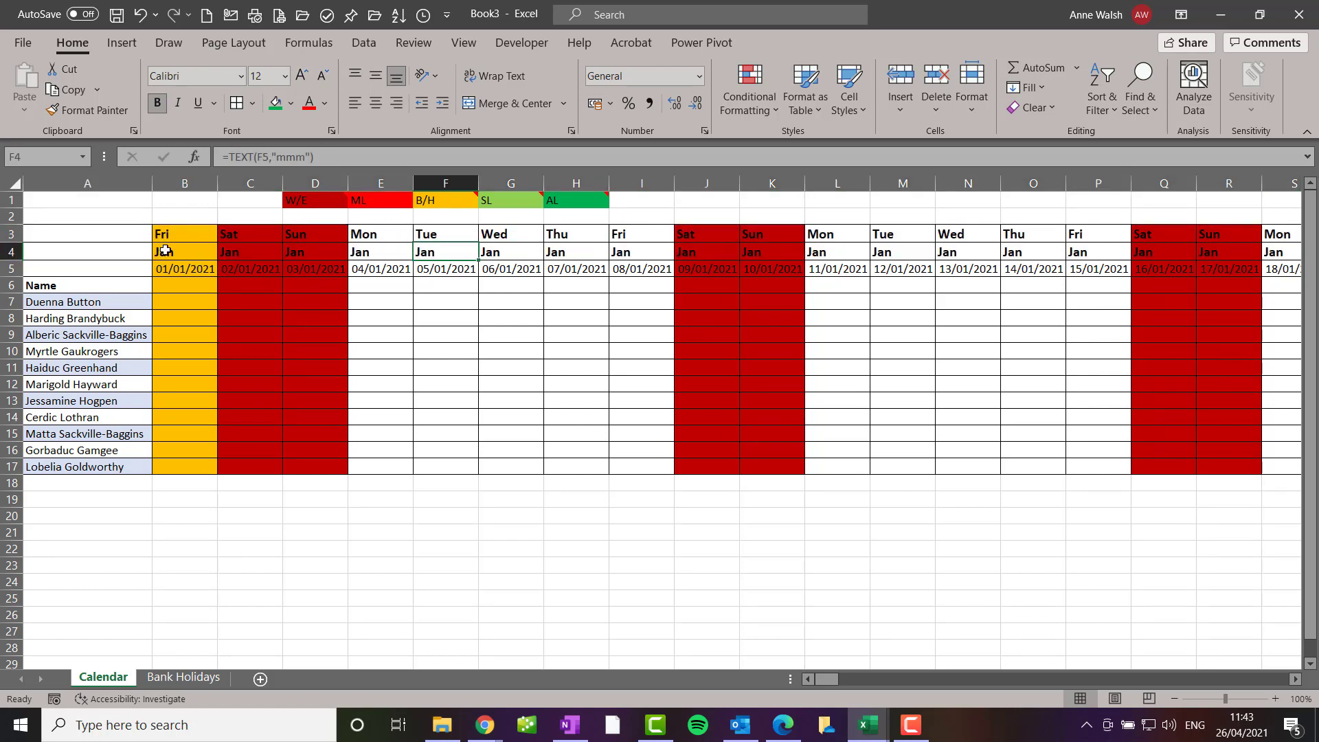
Highlight the January month headings in B4:AF4 that are equal to "Jan" using Light Red Fill with Dark Red Text.
drag(165, 251, 1010, 238)
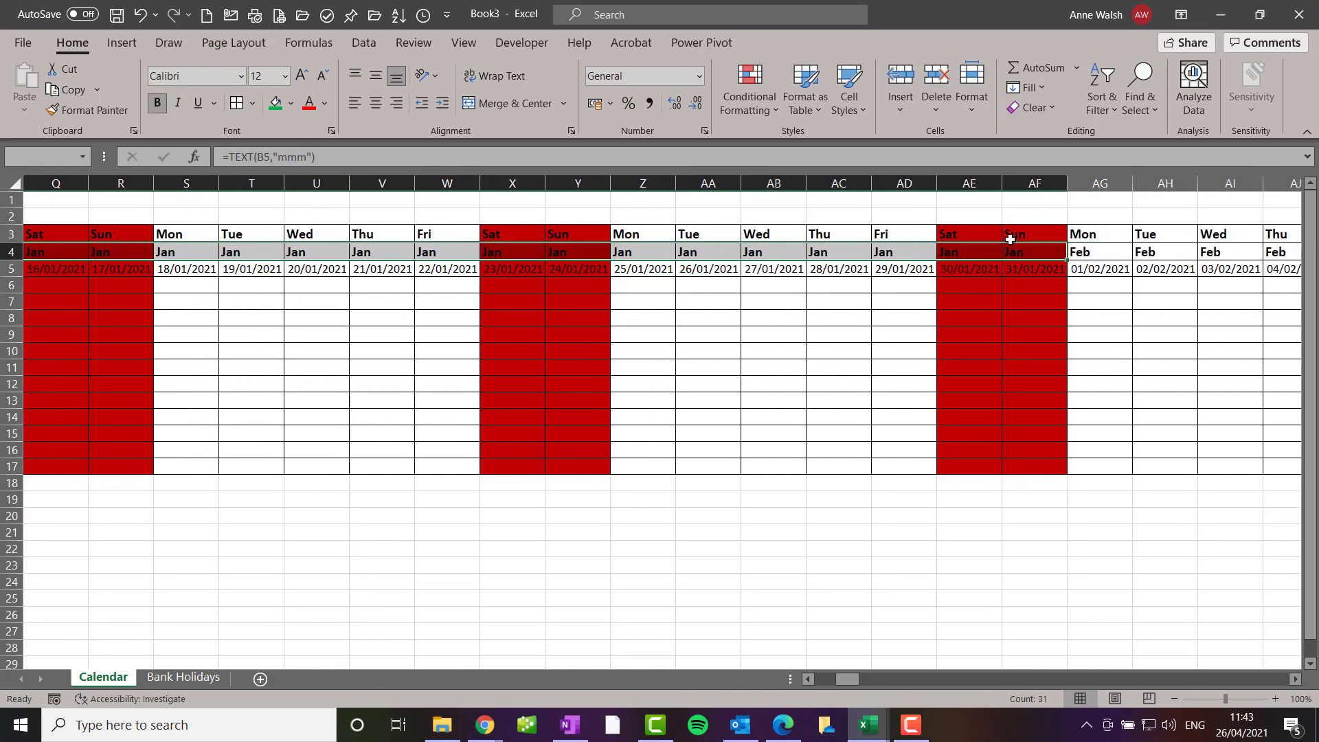
click(771, 112)
mouse_move(795, 142)
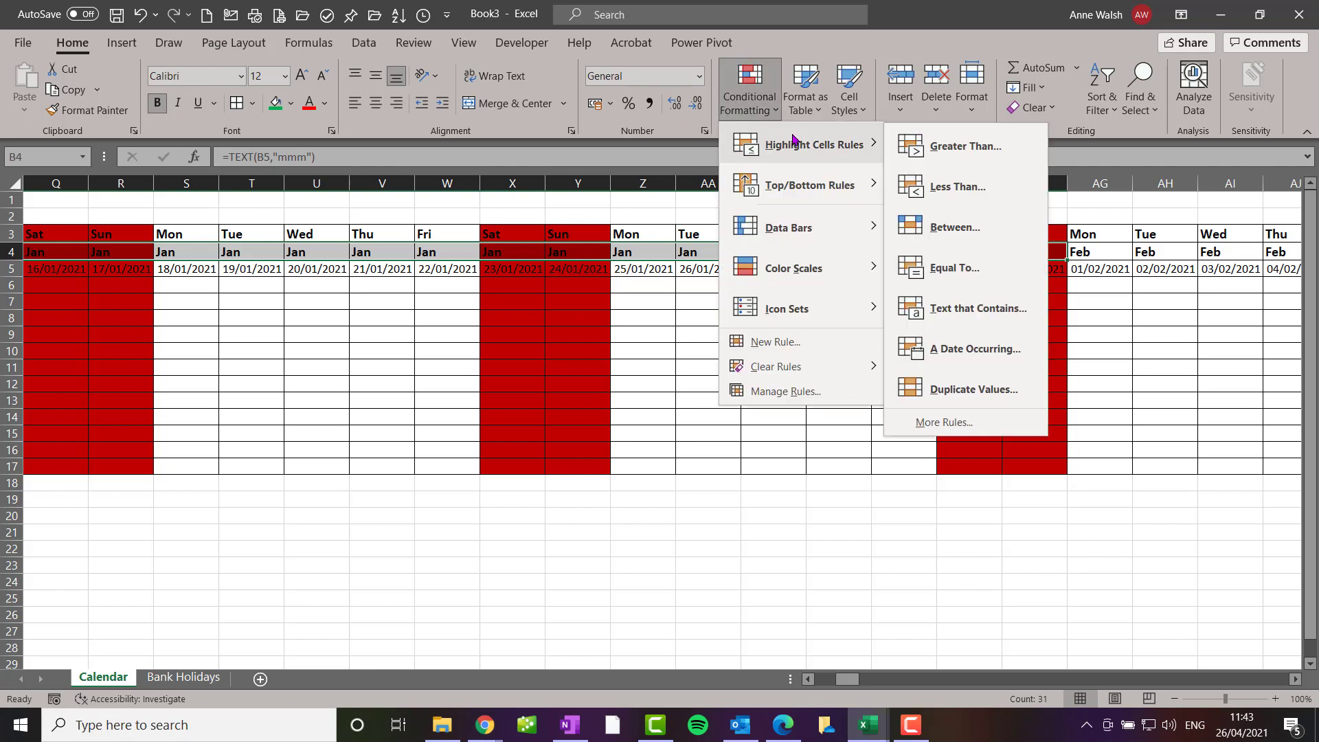
click(958, 266)
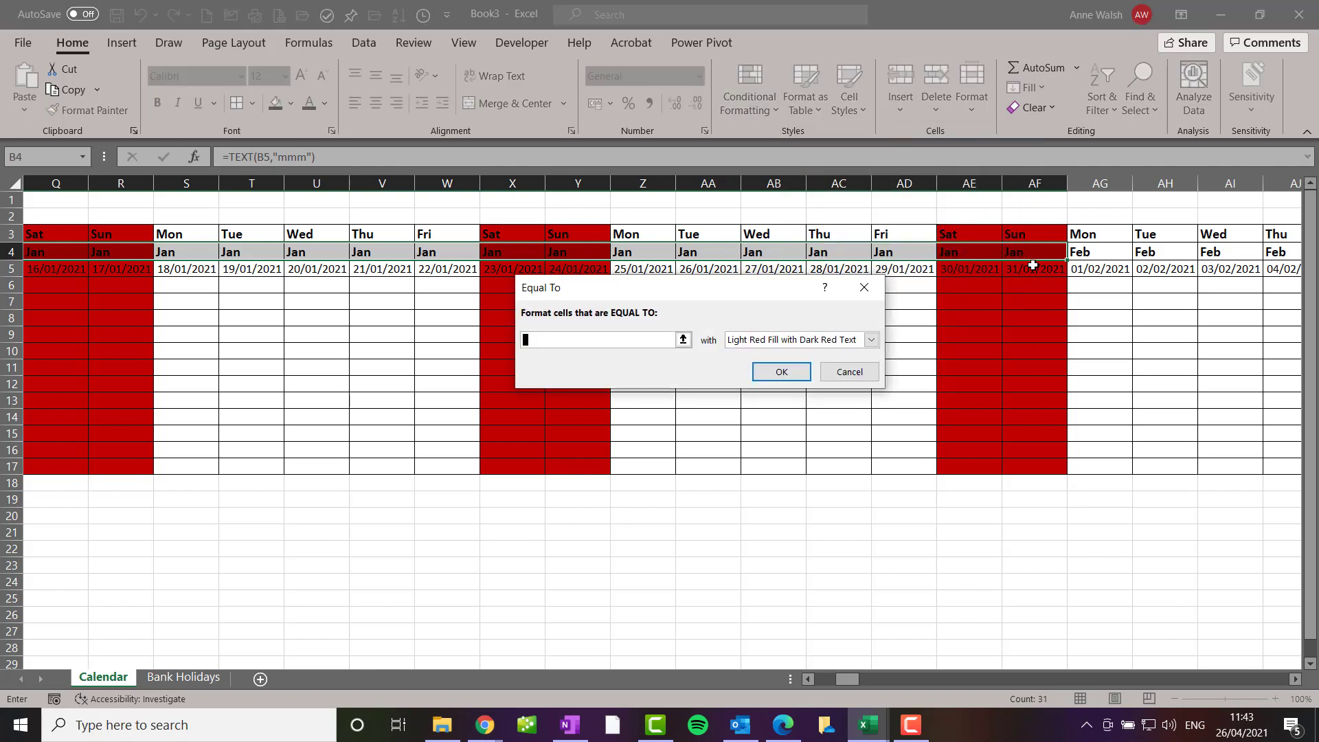
text(Jan)
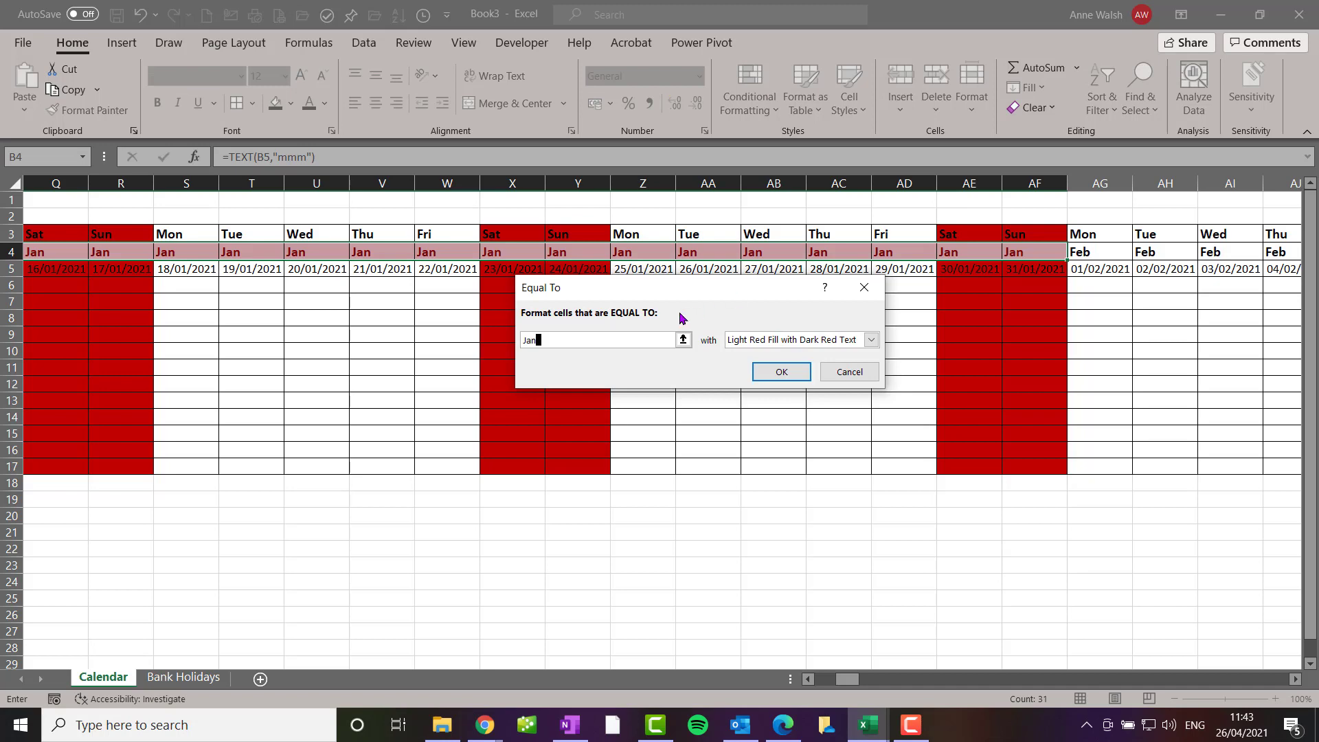
click(781, 371)
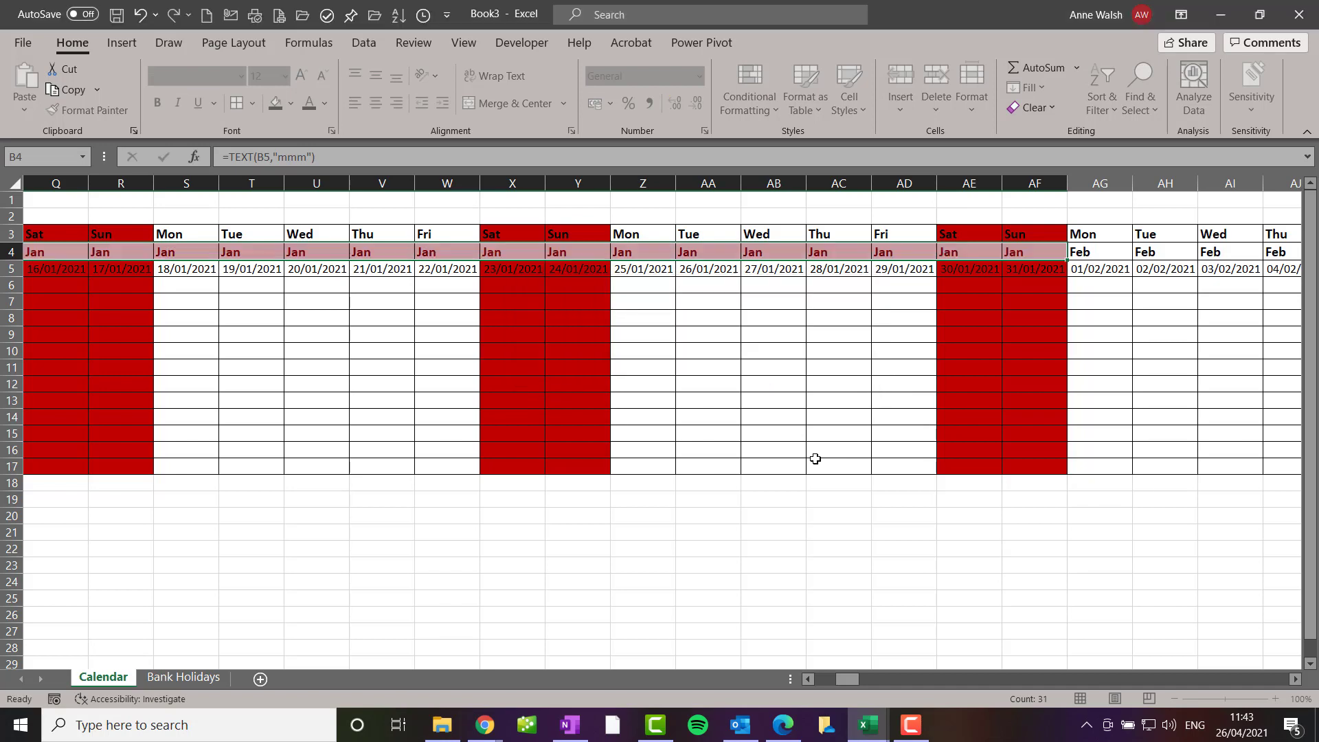
drag(839, 684, 838, 687)
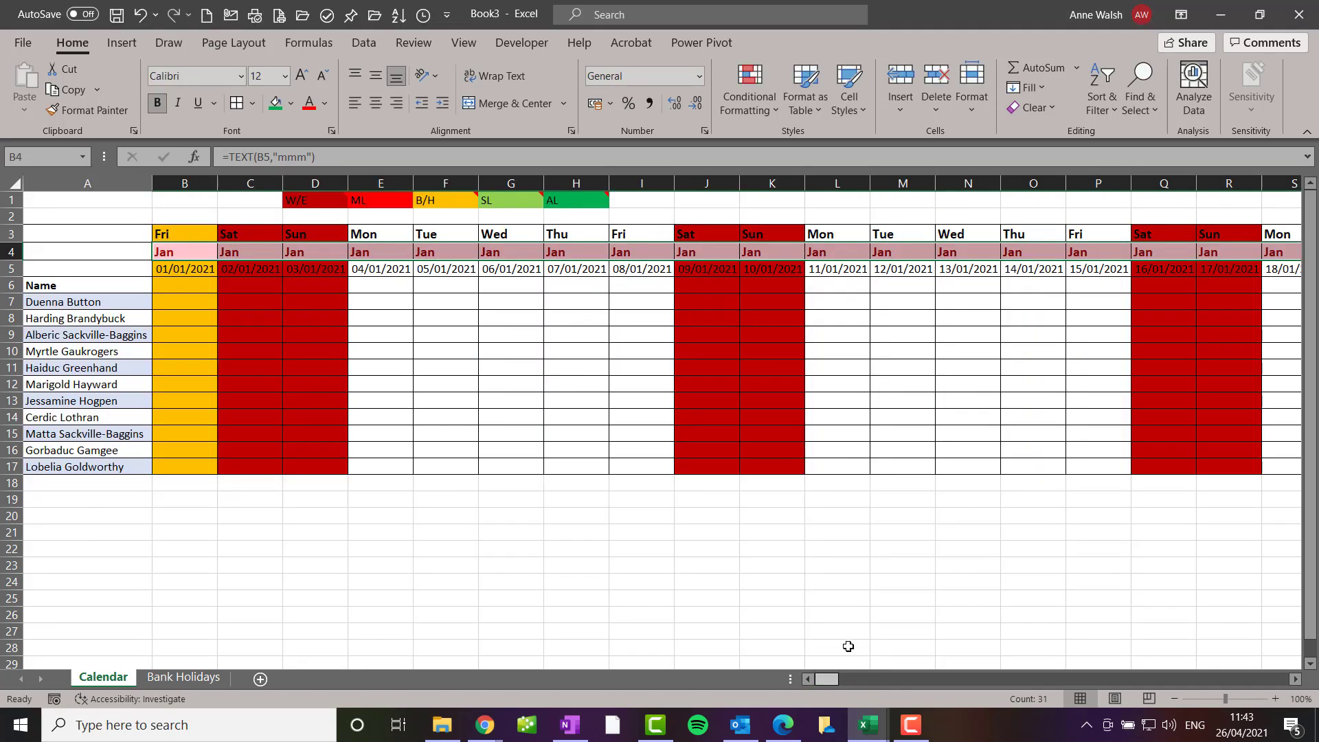
Freeze the panes at cell B6 so the name column and the heading rows above stay in view.
click(181, 288)
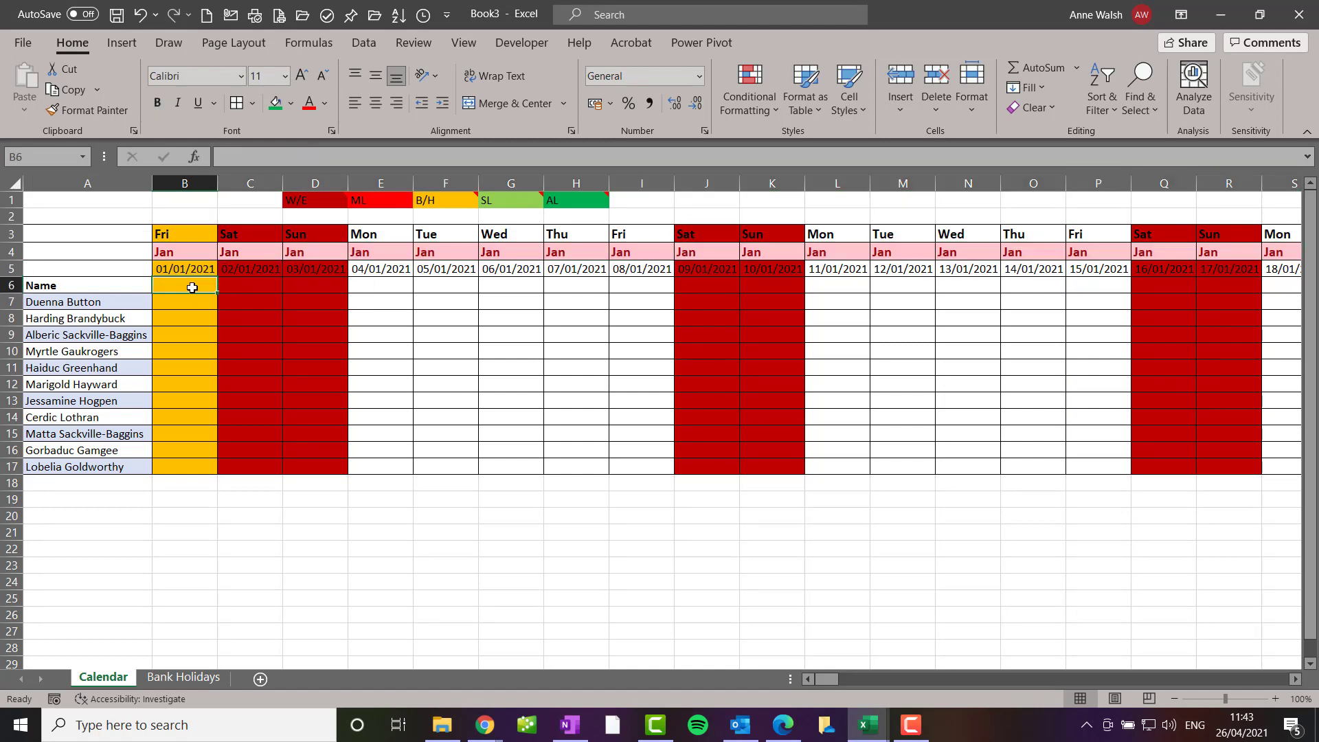
click(463, 43)
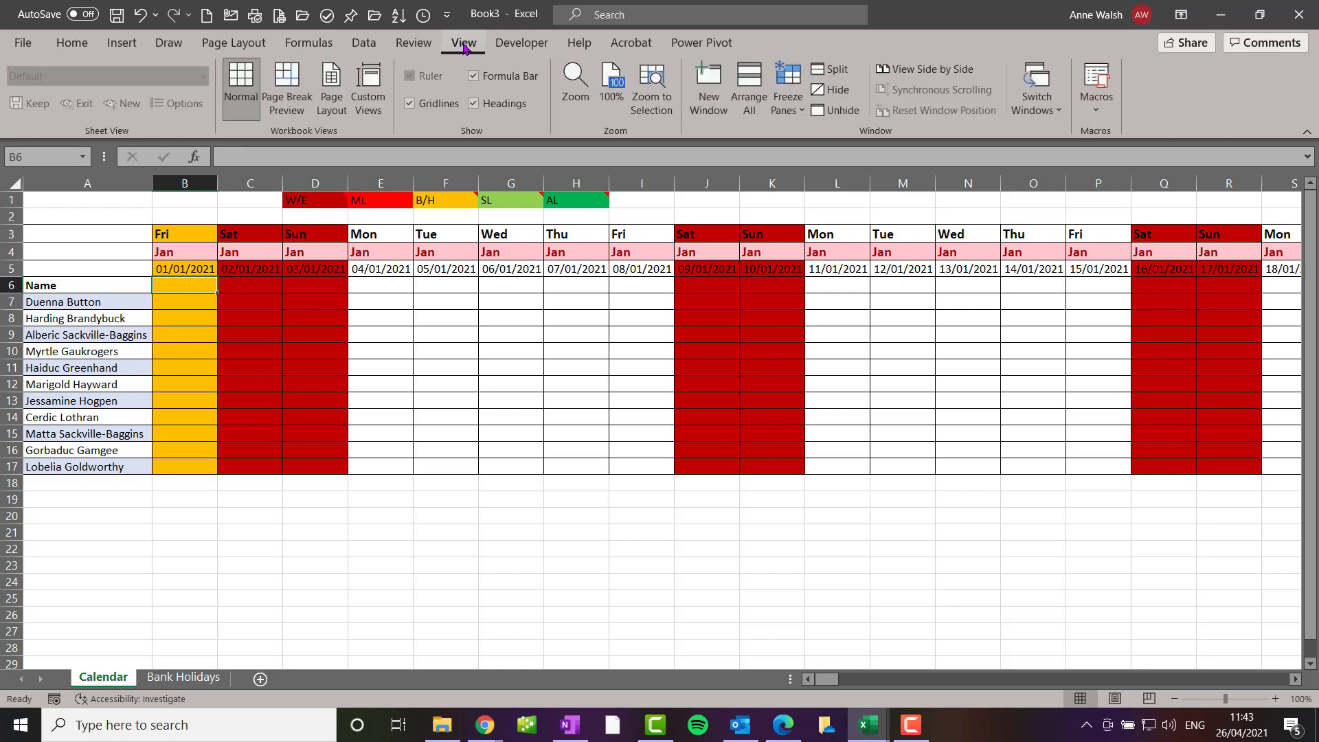
click(792, 109)
click(817, 143)
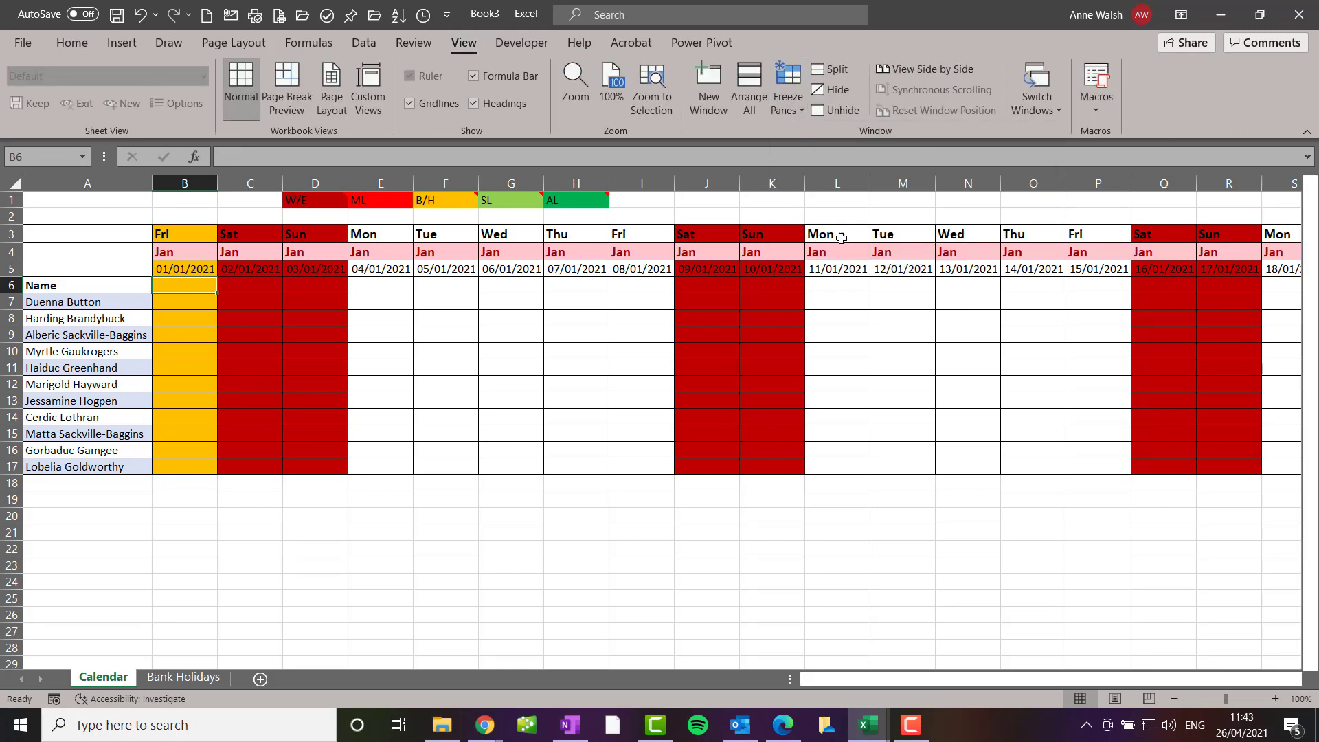
Check the frozen name column by viewing the calendar across to the February dates, and return to 01/01/2021.
click(1296, 679)
click(1295, 679)
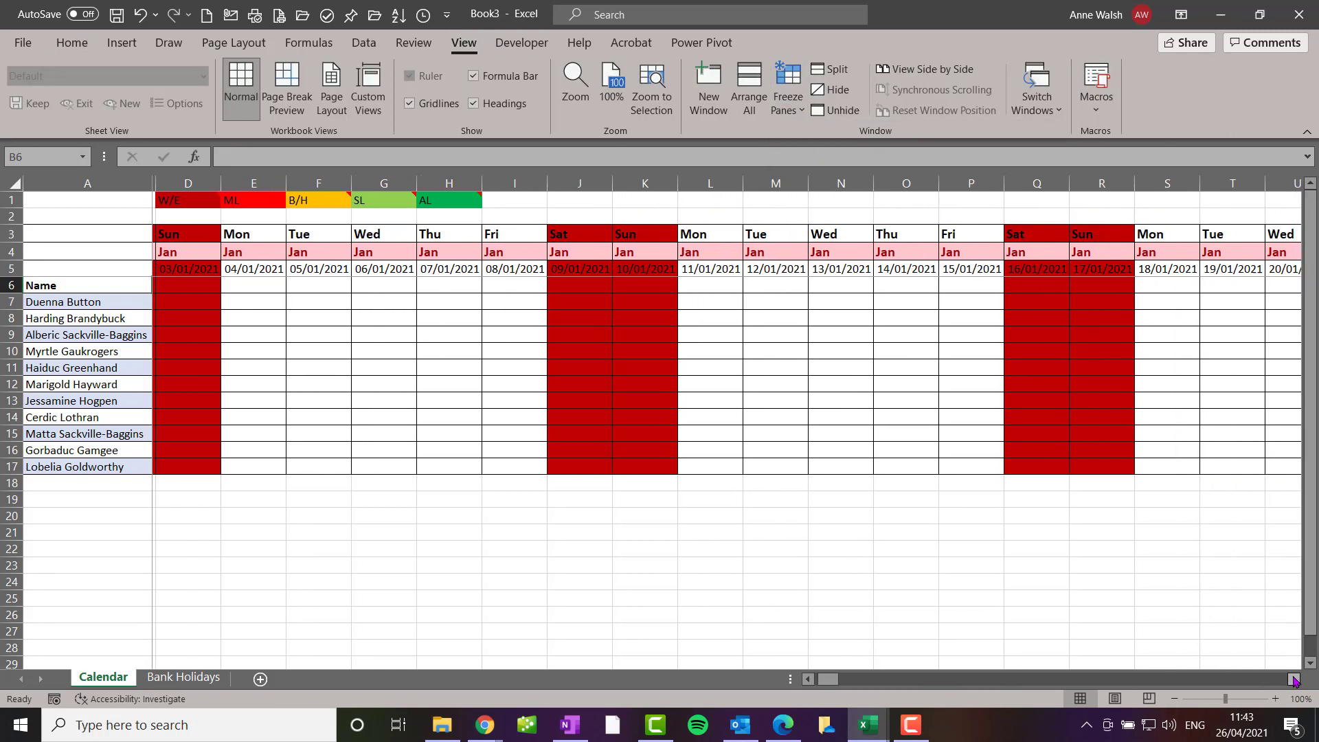
click(1296, 679)
click(1296, 678)
click(1295, 679)
click(1296, 679)
click(1294, 679)
click(1293, 679)
click(1294, 679)
click(1294, 678)
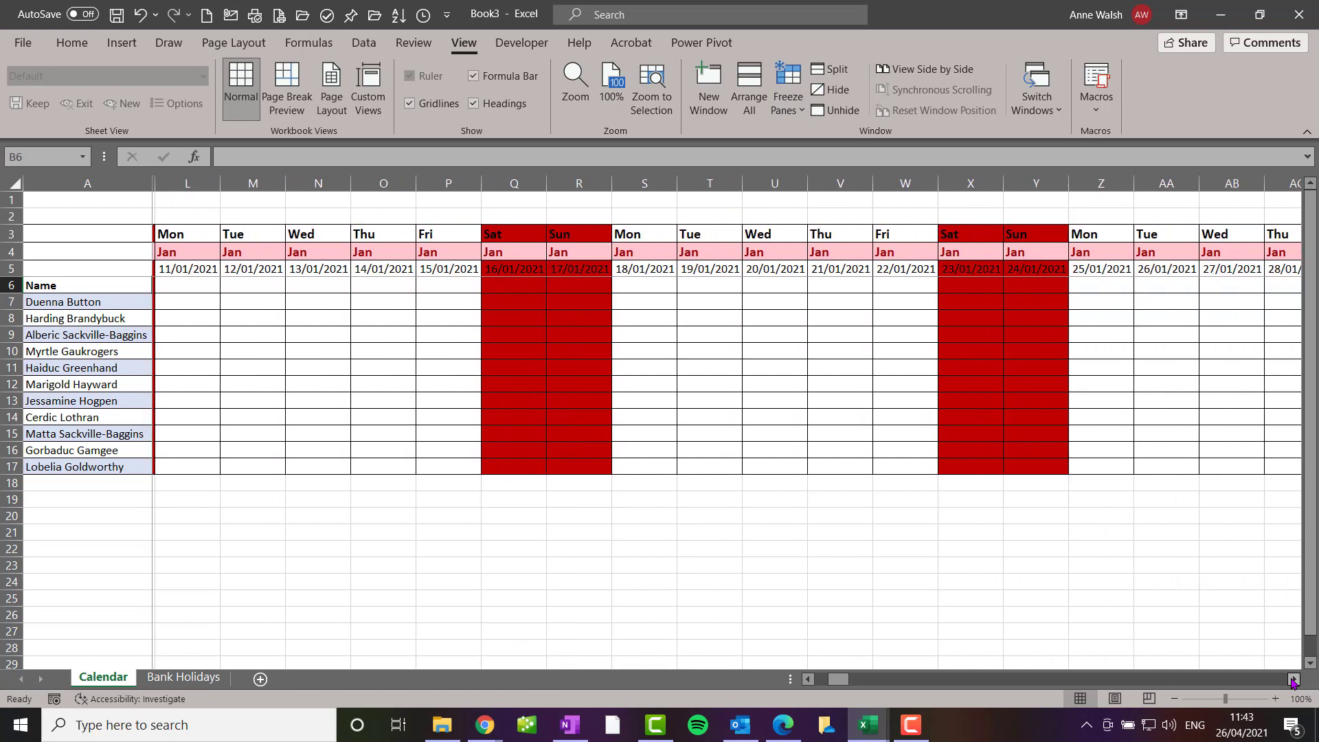
click(1294, 679)
click(1294, 678)
click(1294, 679)
click(1294, 679)
click(1293, 679)
click(1293, 679)
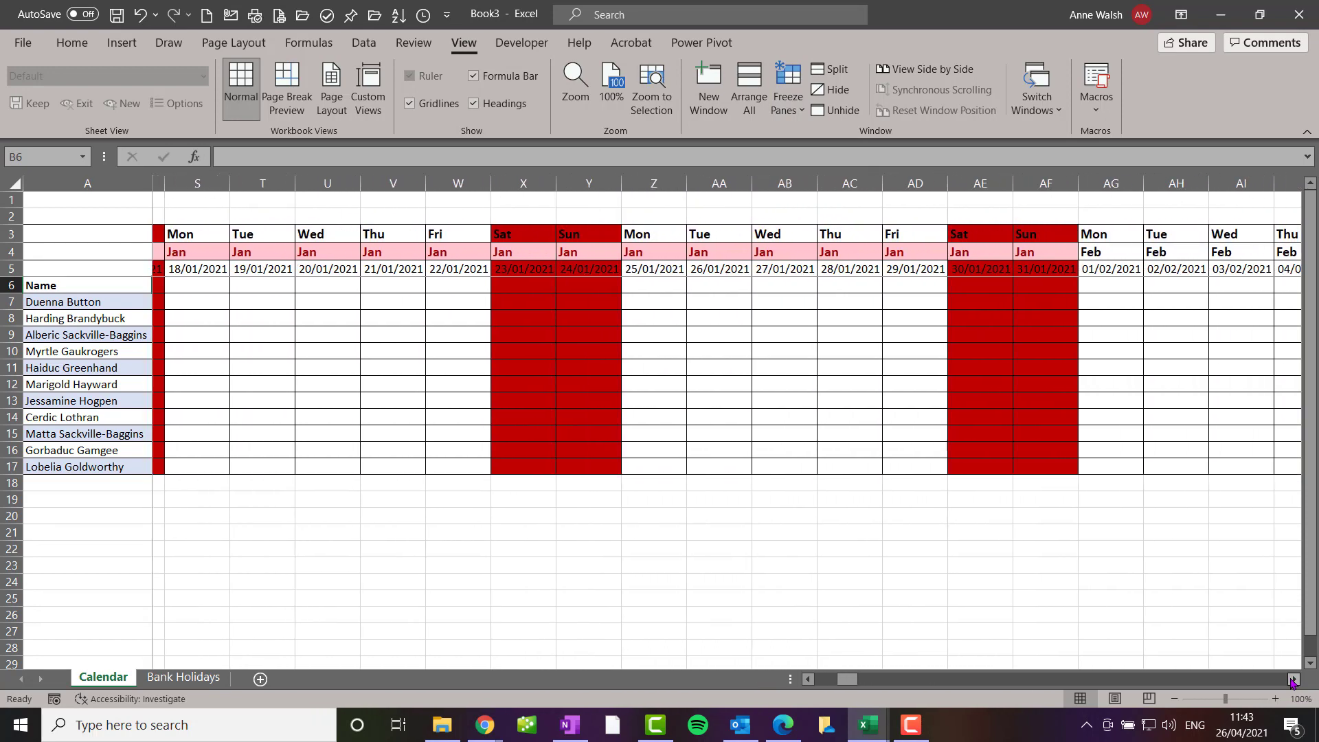
click(1294, 679)
click(1294, 678)
click(1294, 679)
click(1294, 679)
click(1293, 679)
click(1294, 679)
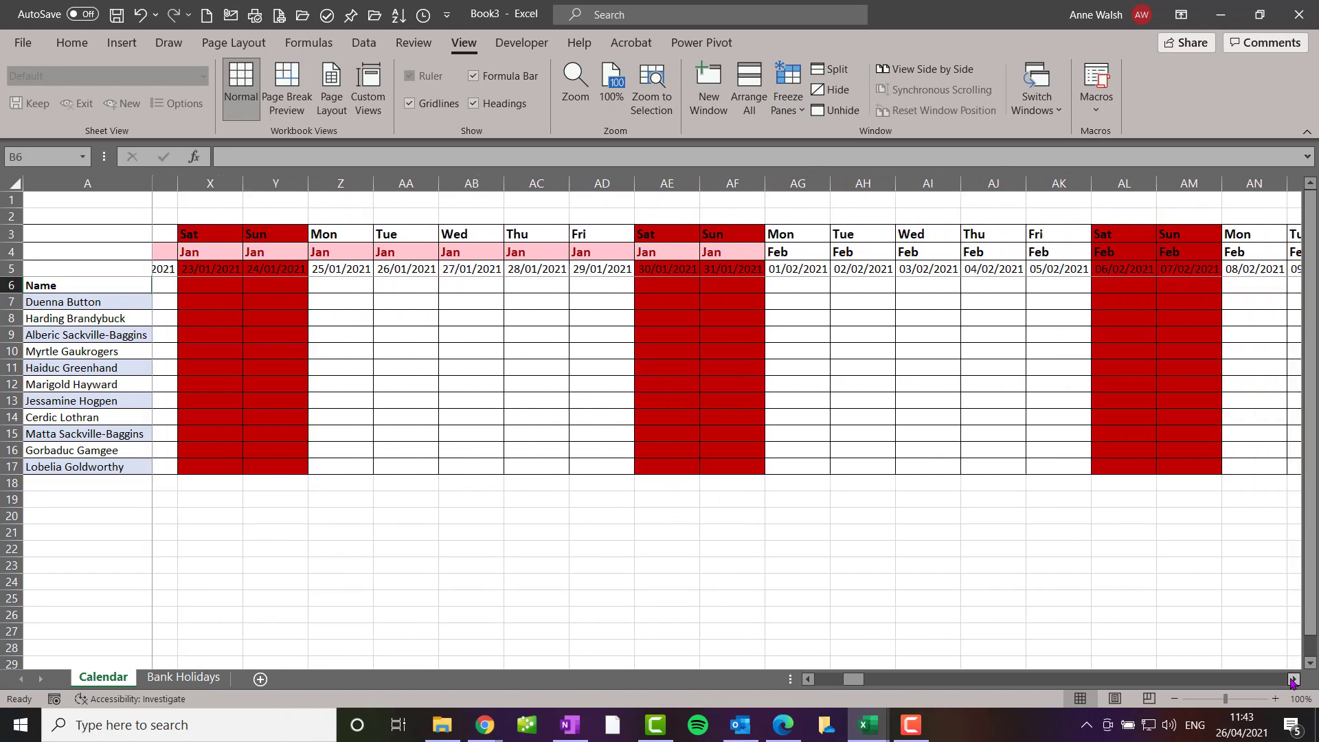
click(1294, 678)
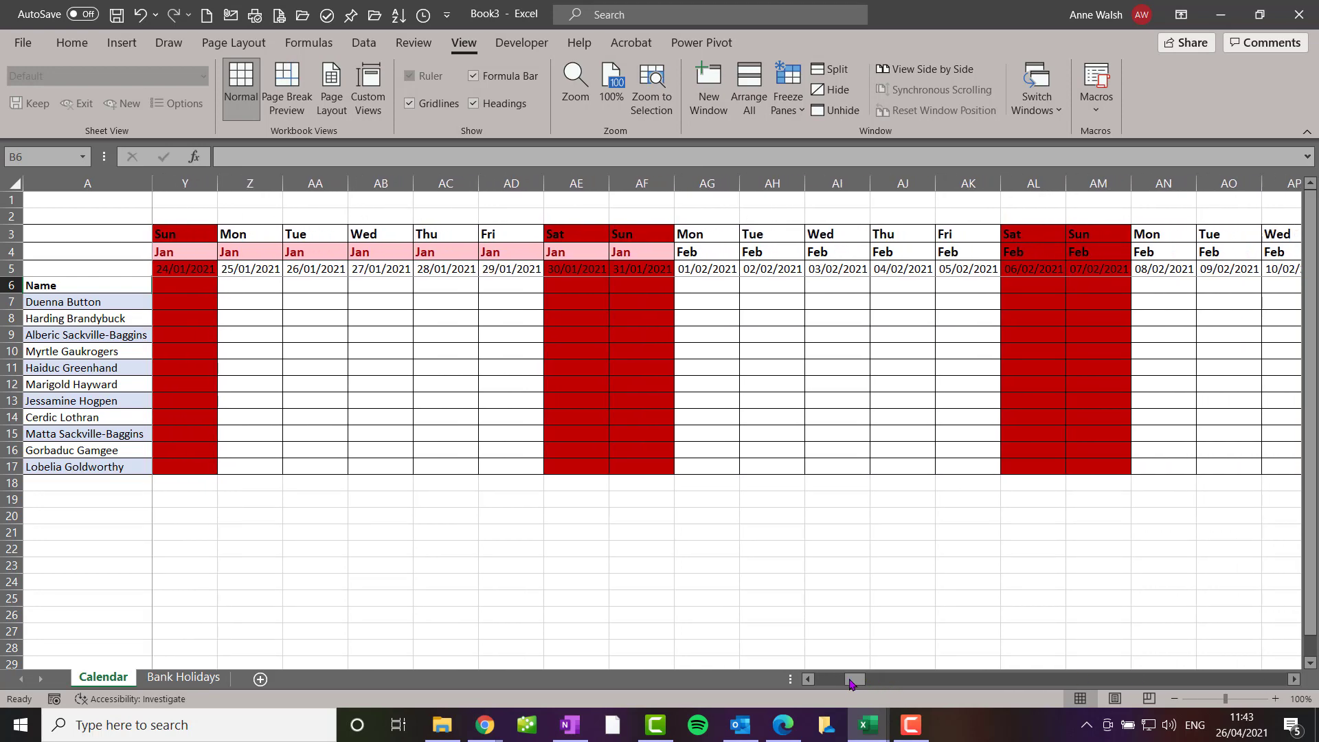
drag(850, 682, 795, 681)
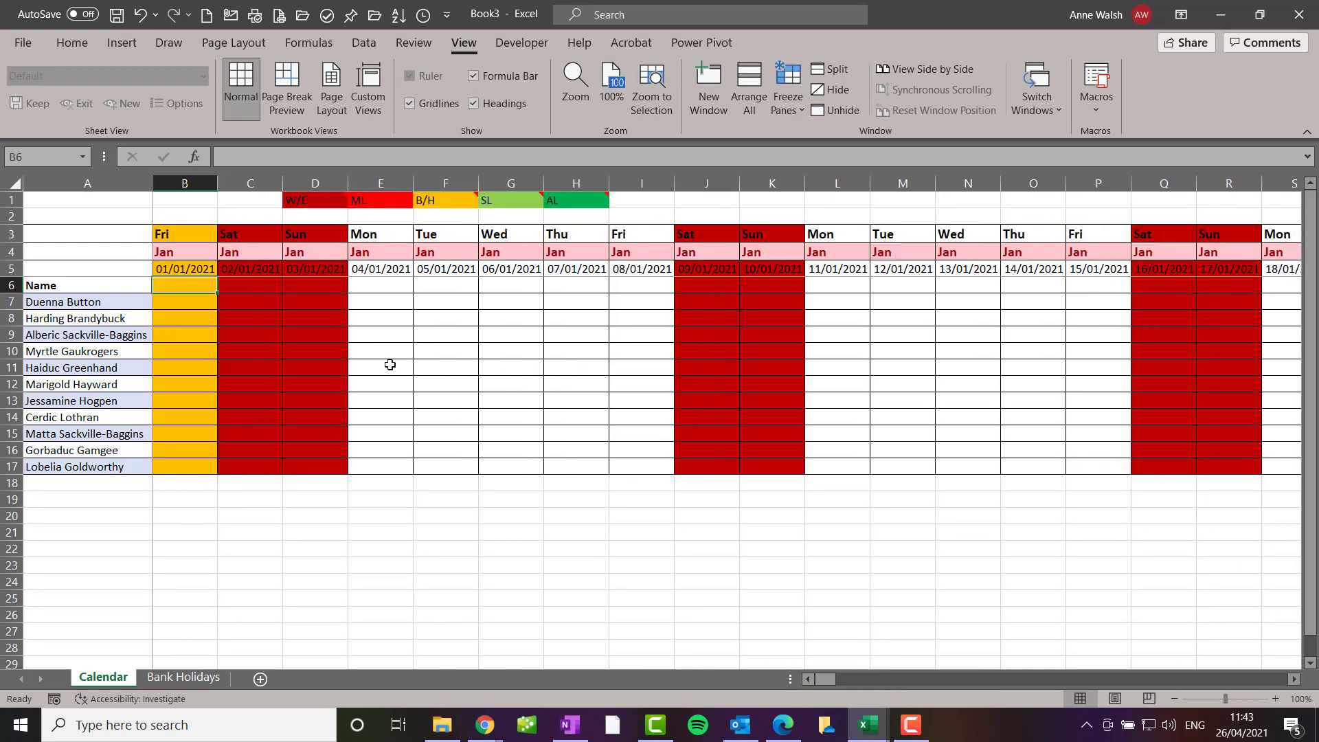